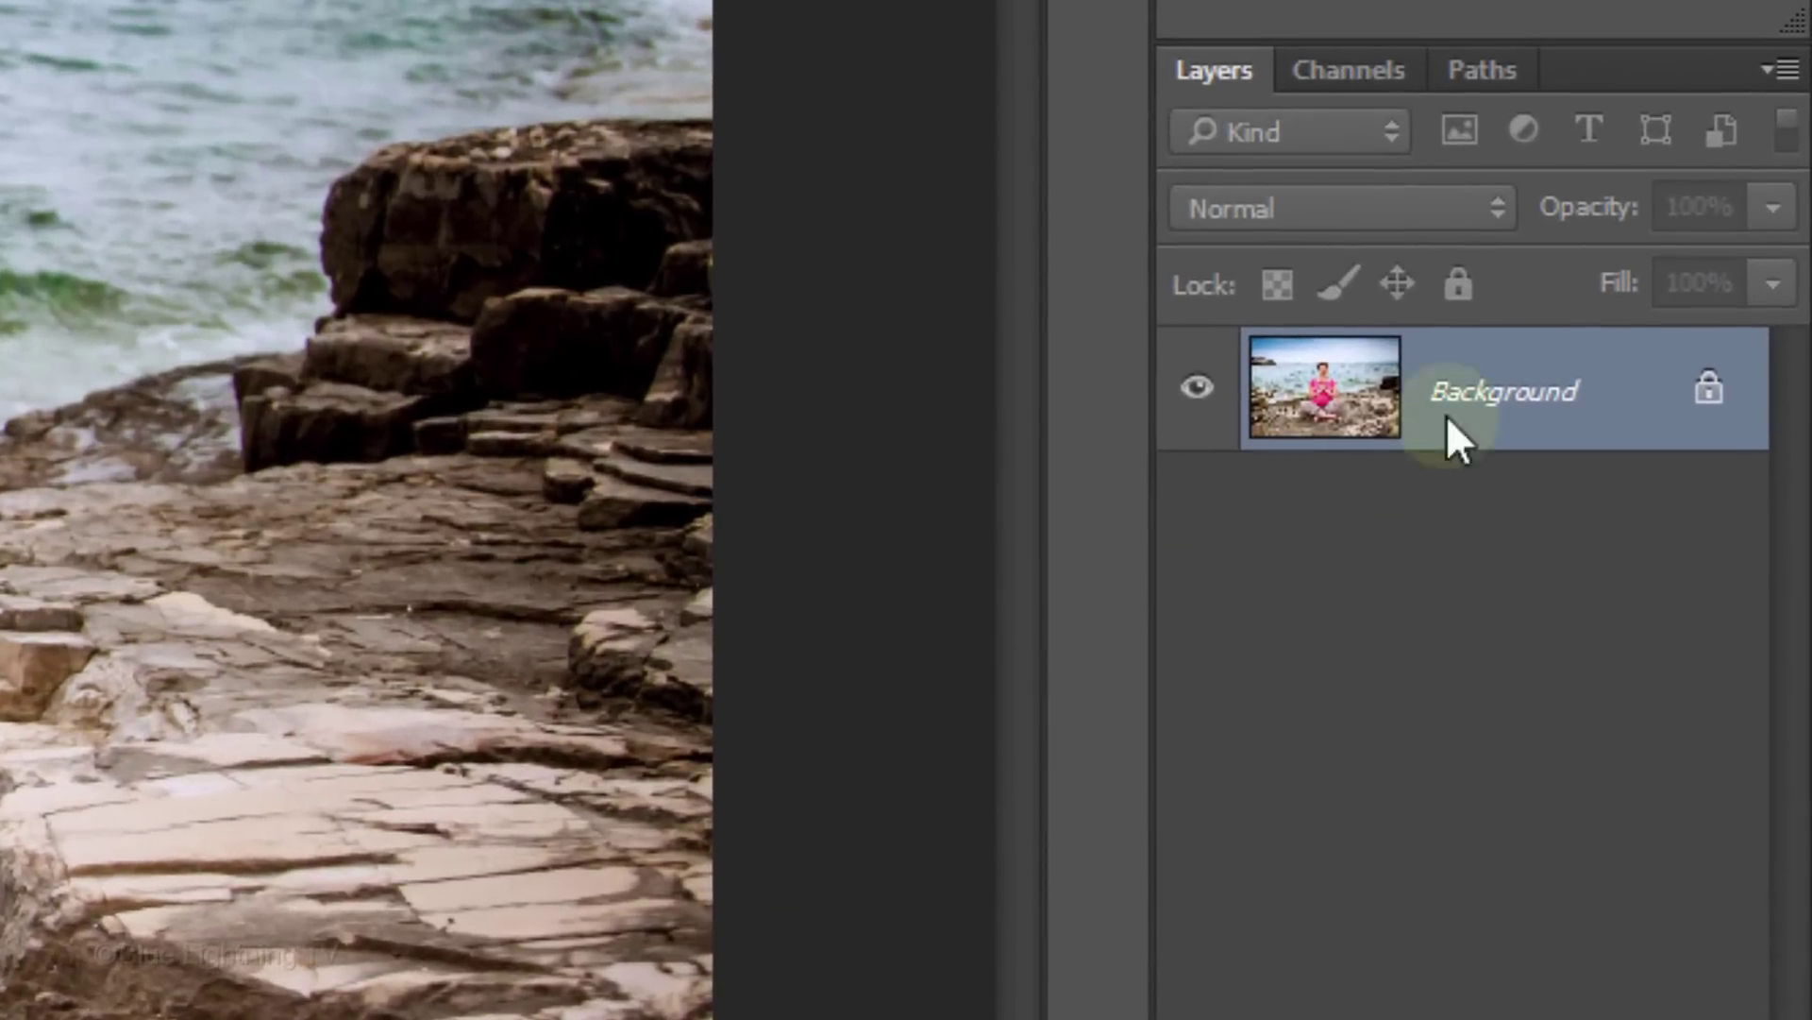
Convert the Background beach photo layer to a smart object from the Layers panel menu
{"action": "left_click", "coordinate": [1762, 71]}
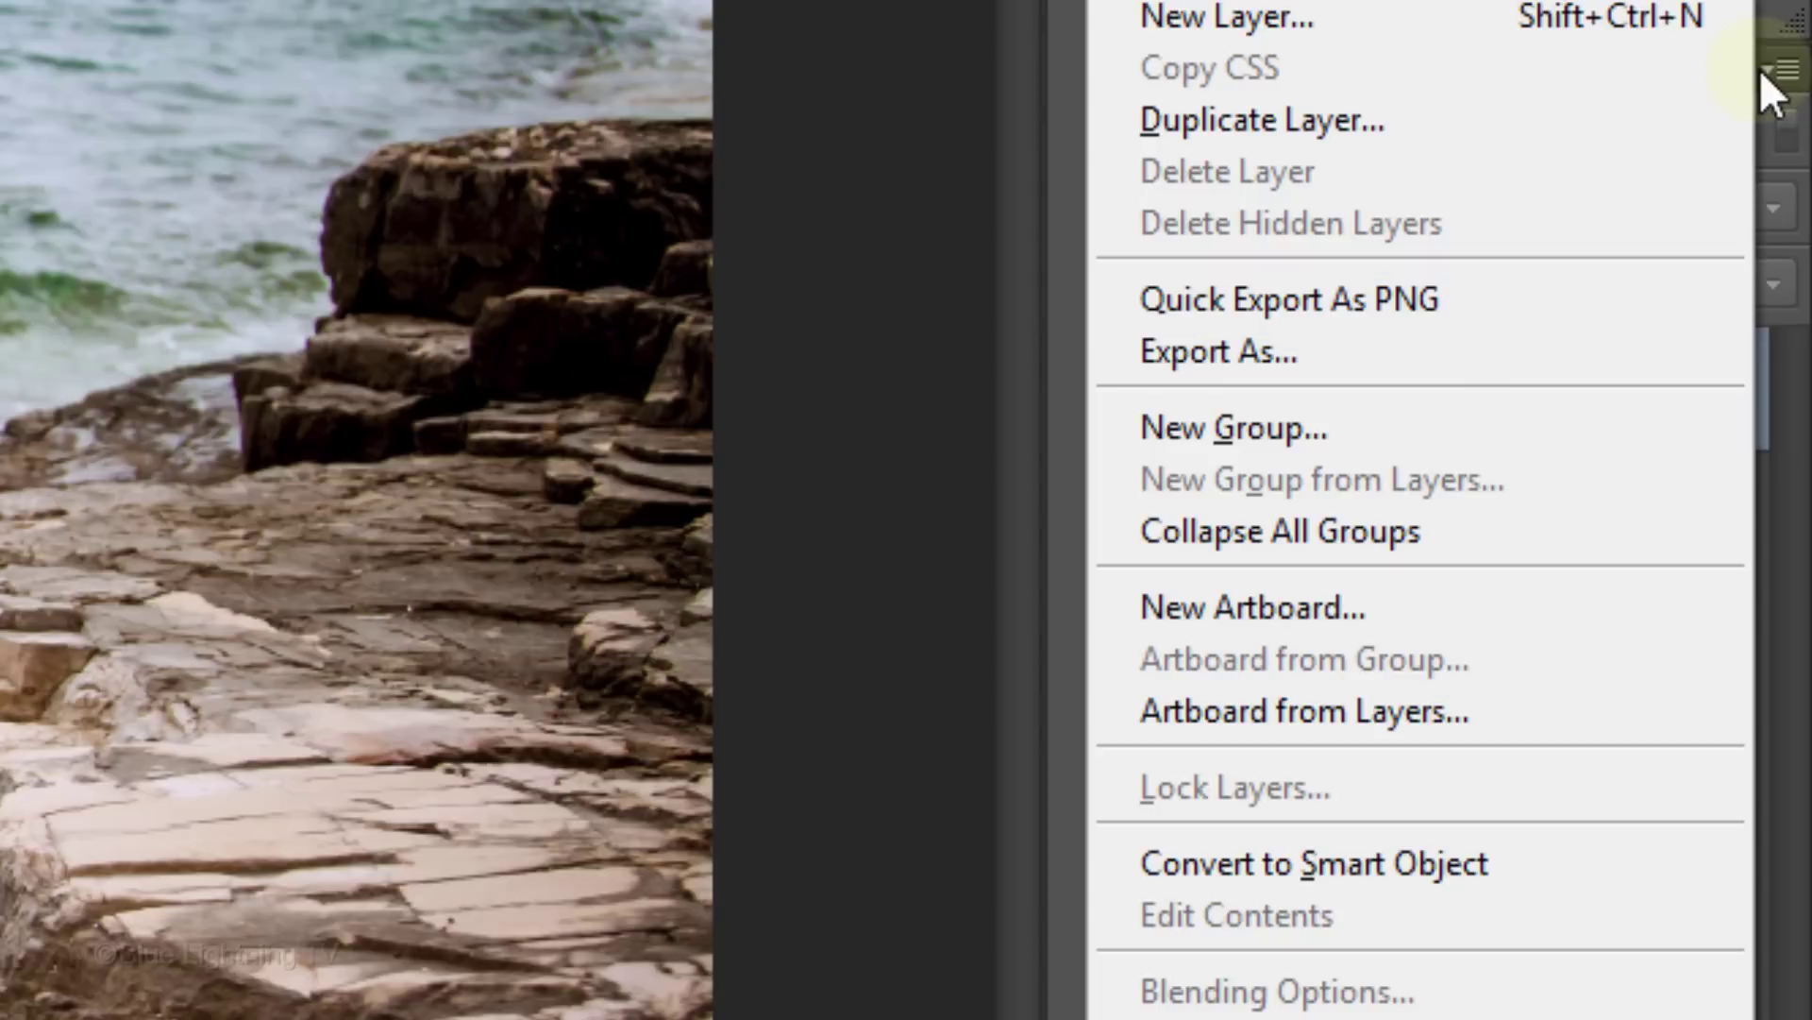
{"action": "left_click", "coordinate": [1572, 867]}
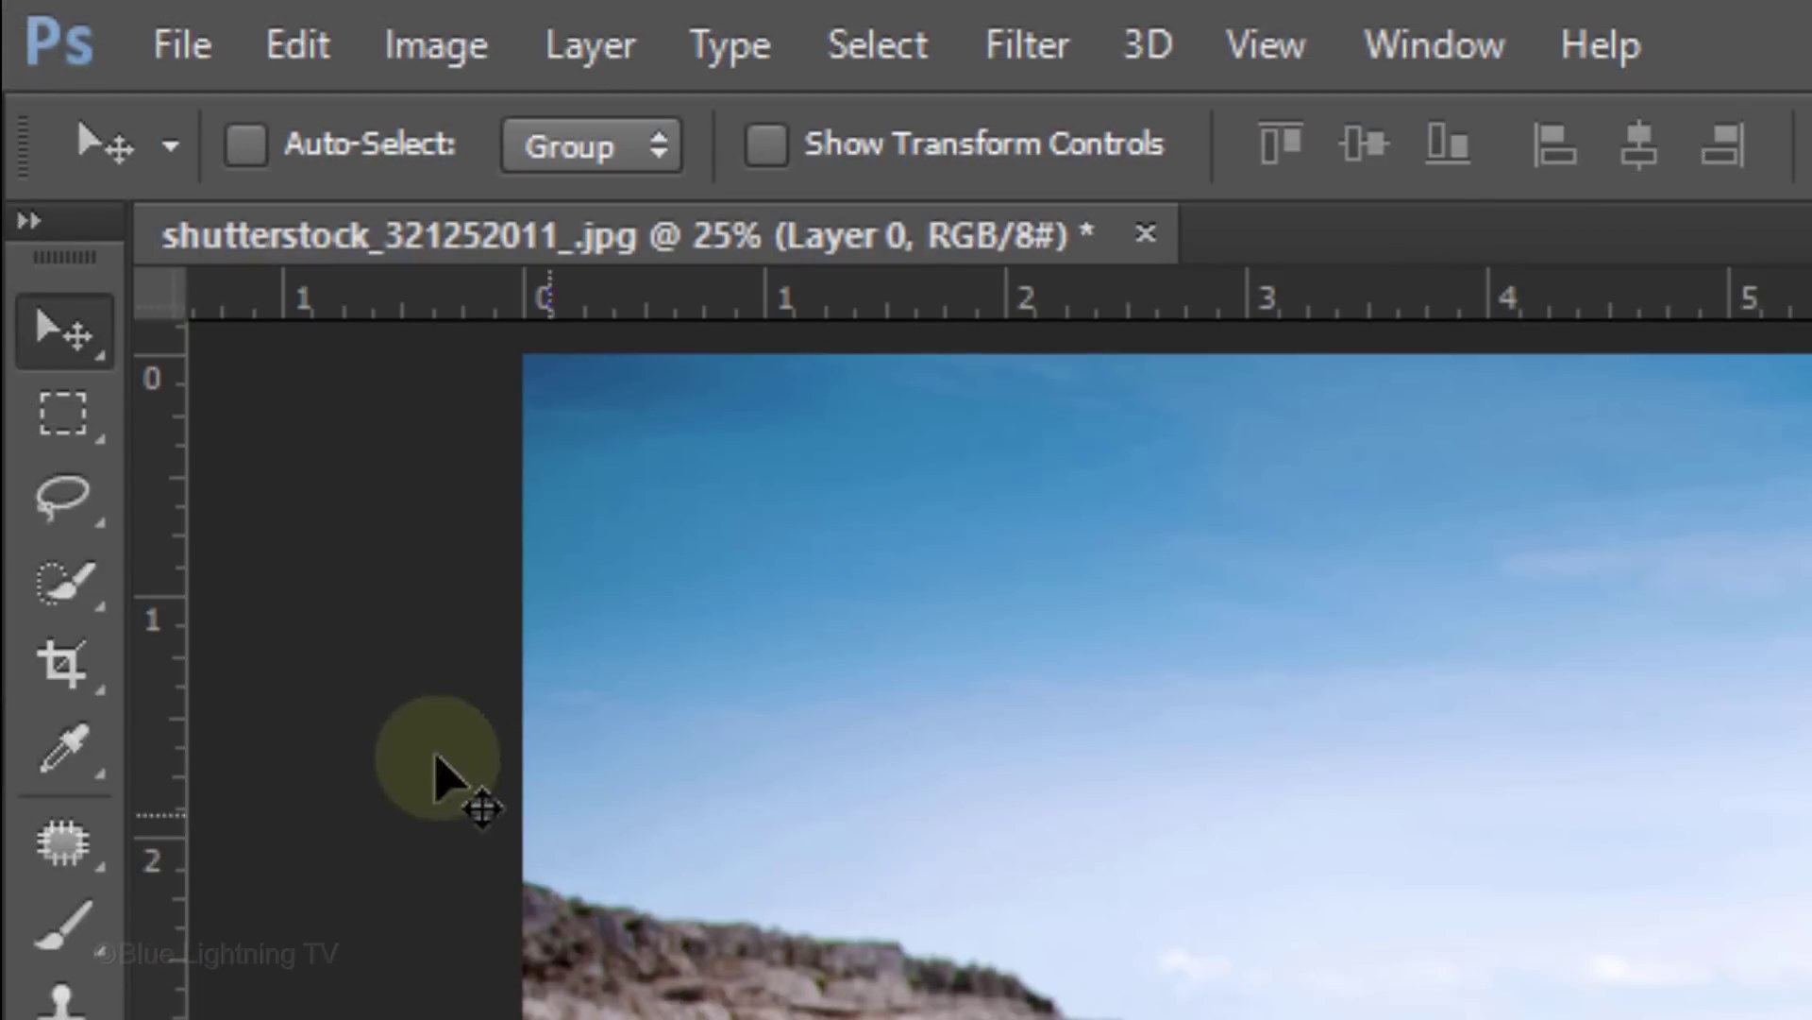
Crop tighter around the woman by pulling the top-left corner inward and shifting the photo, then fit it on screen
{"action": "left_click", "coordinate": [90, 663]}
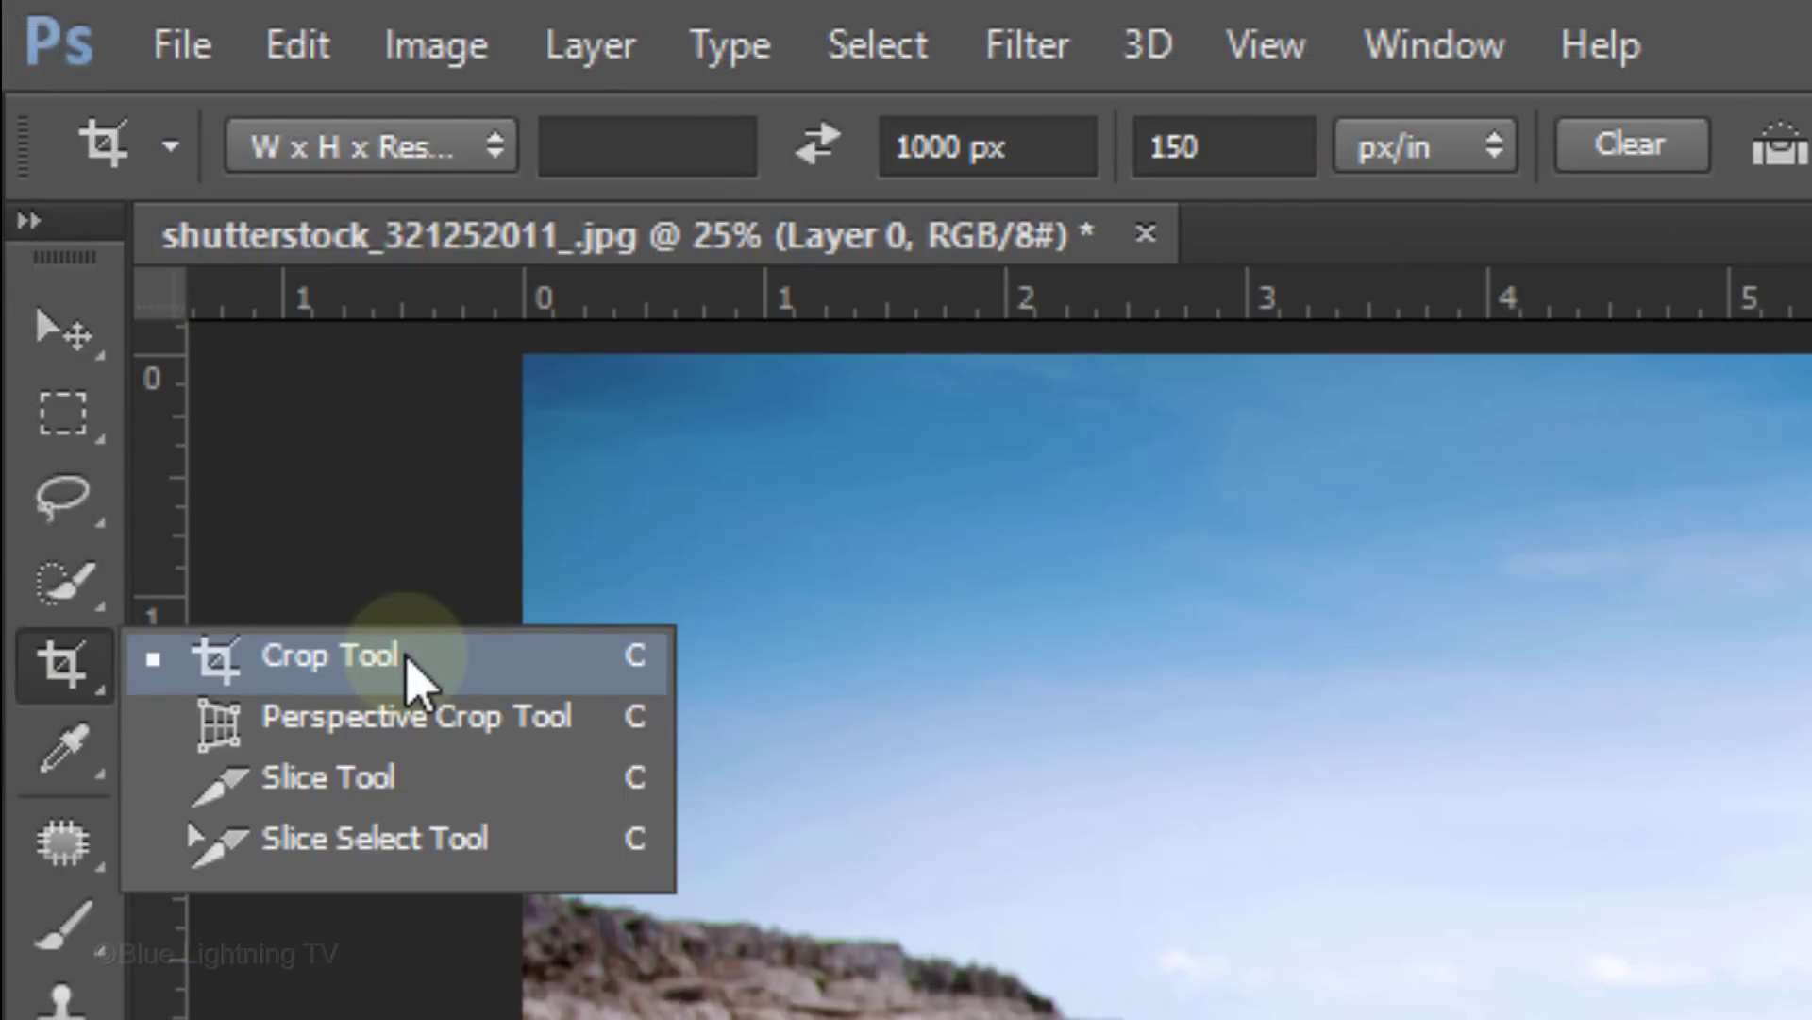
{"action": "left_click", "coordinate": [408, 658]}
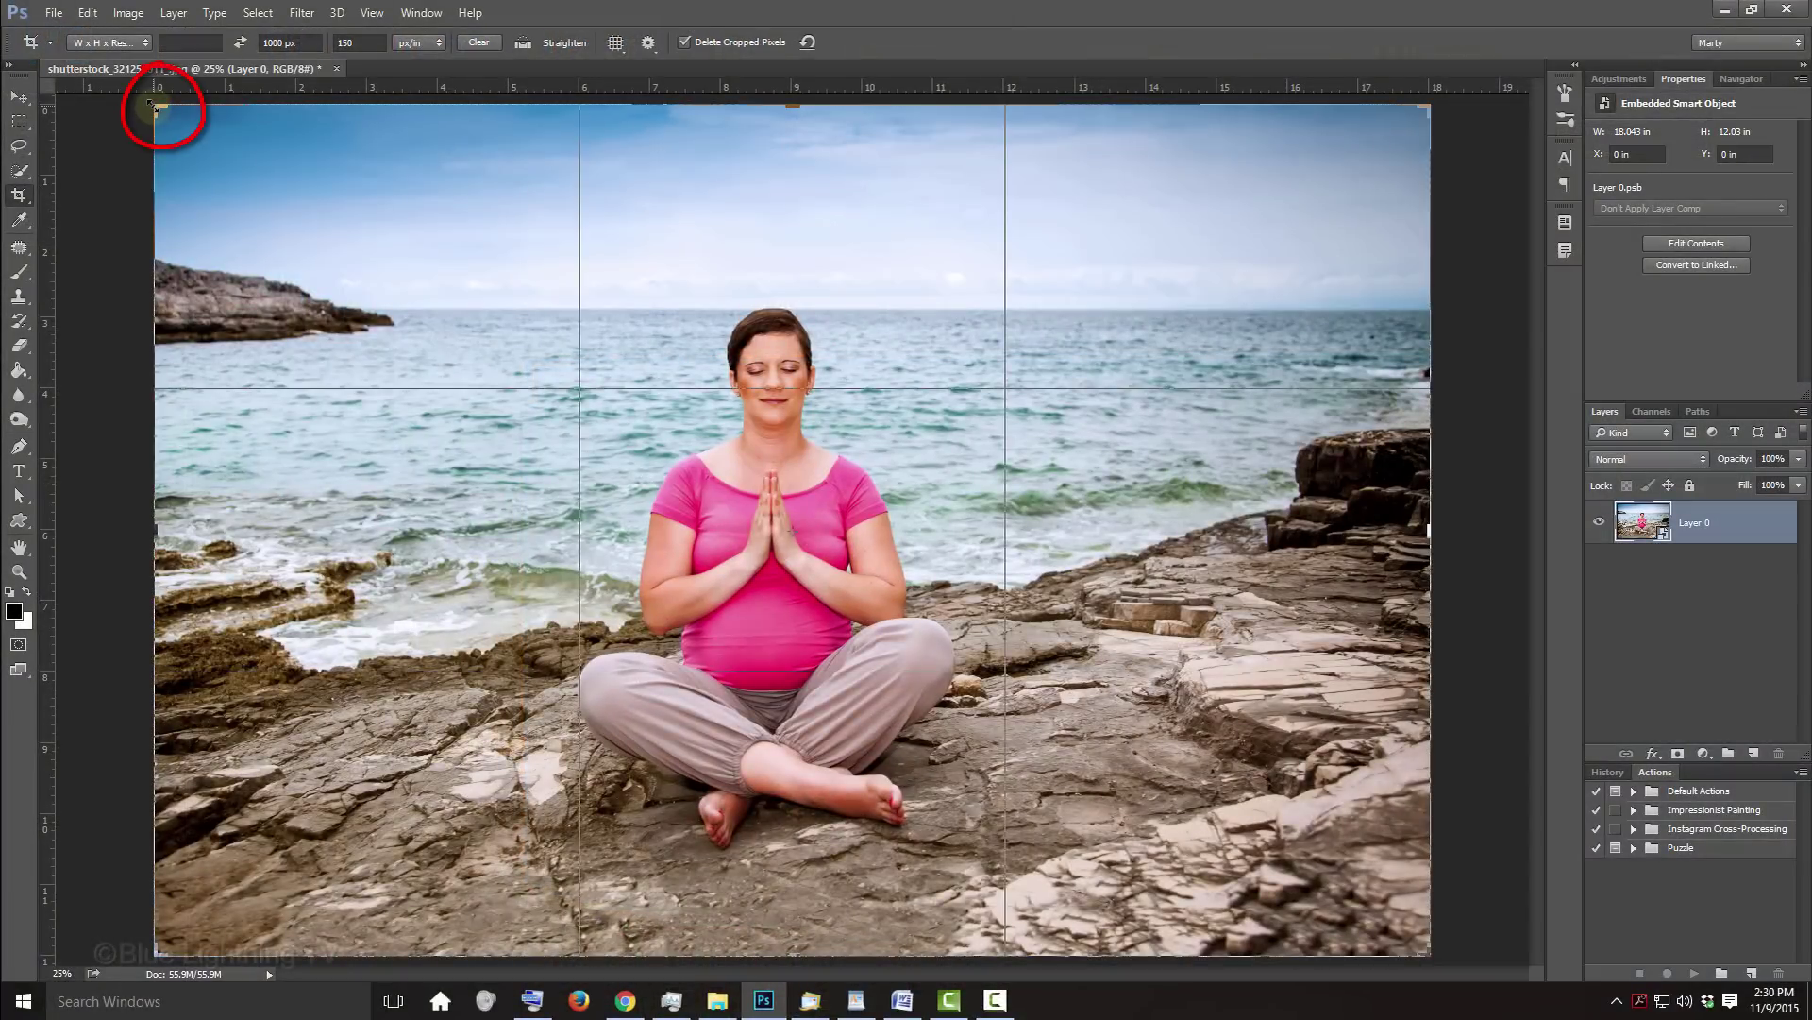
{"action": "left_click_drag", "start_coordinate": [156, 107], "coordinate": [243, 189]}
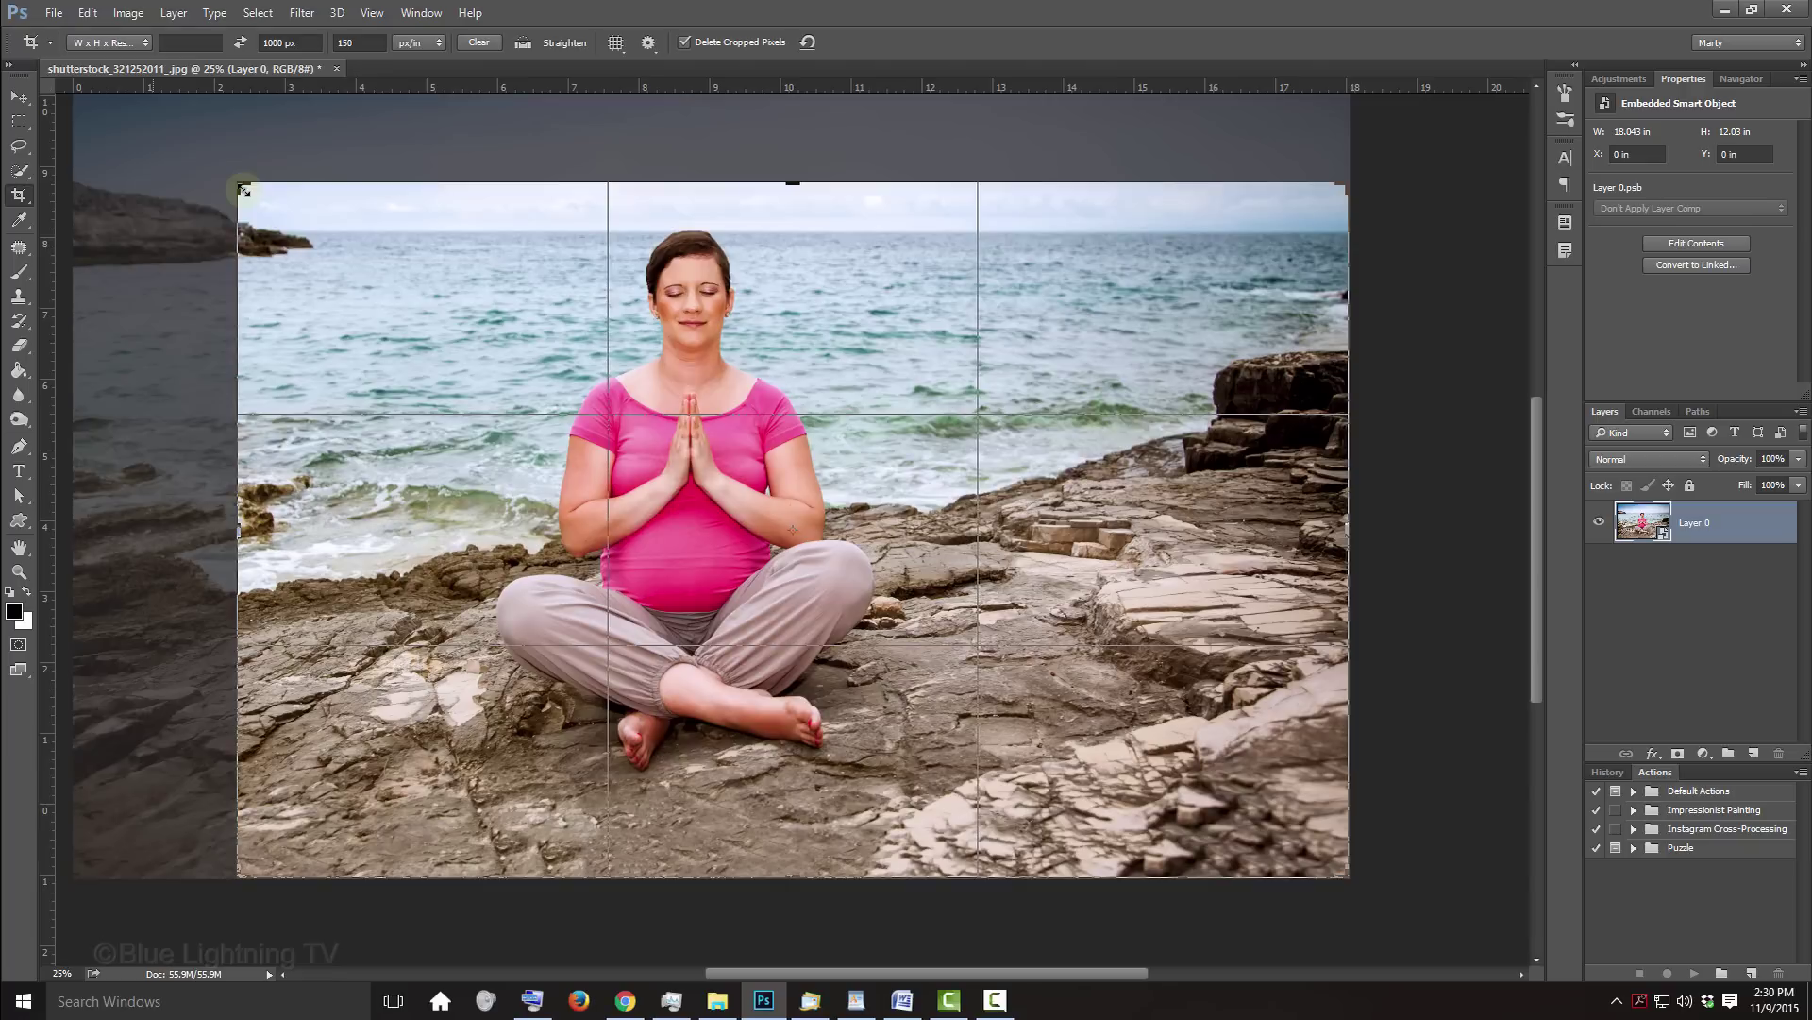
{"action": "left_click_drag", "start_coordinate": [838, 310], "coordinate": [938, 317]}
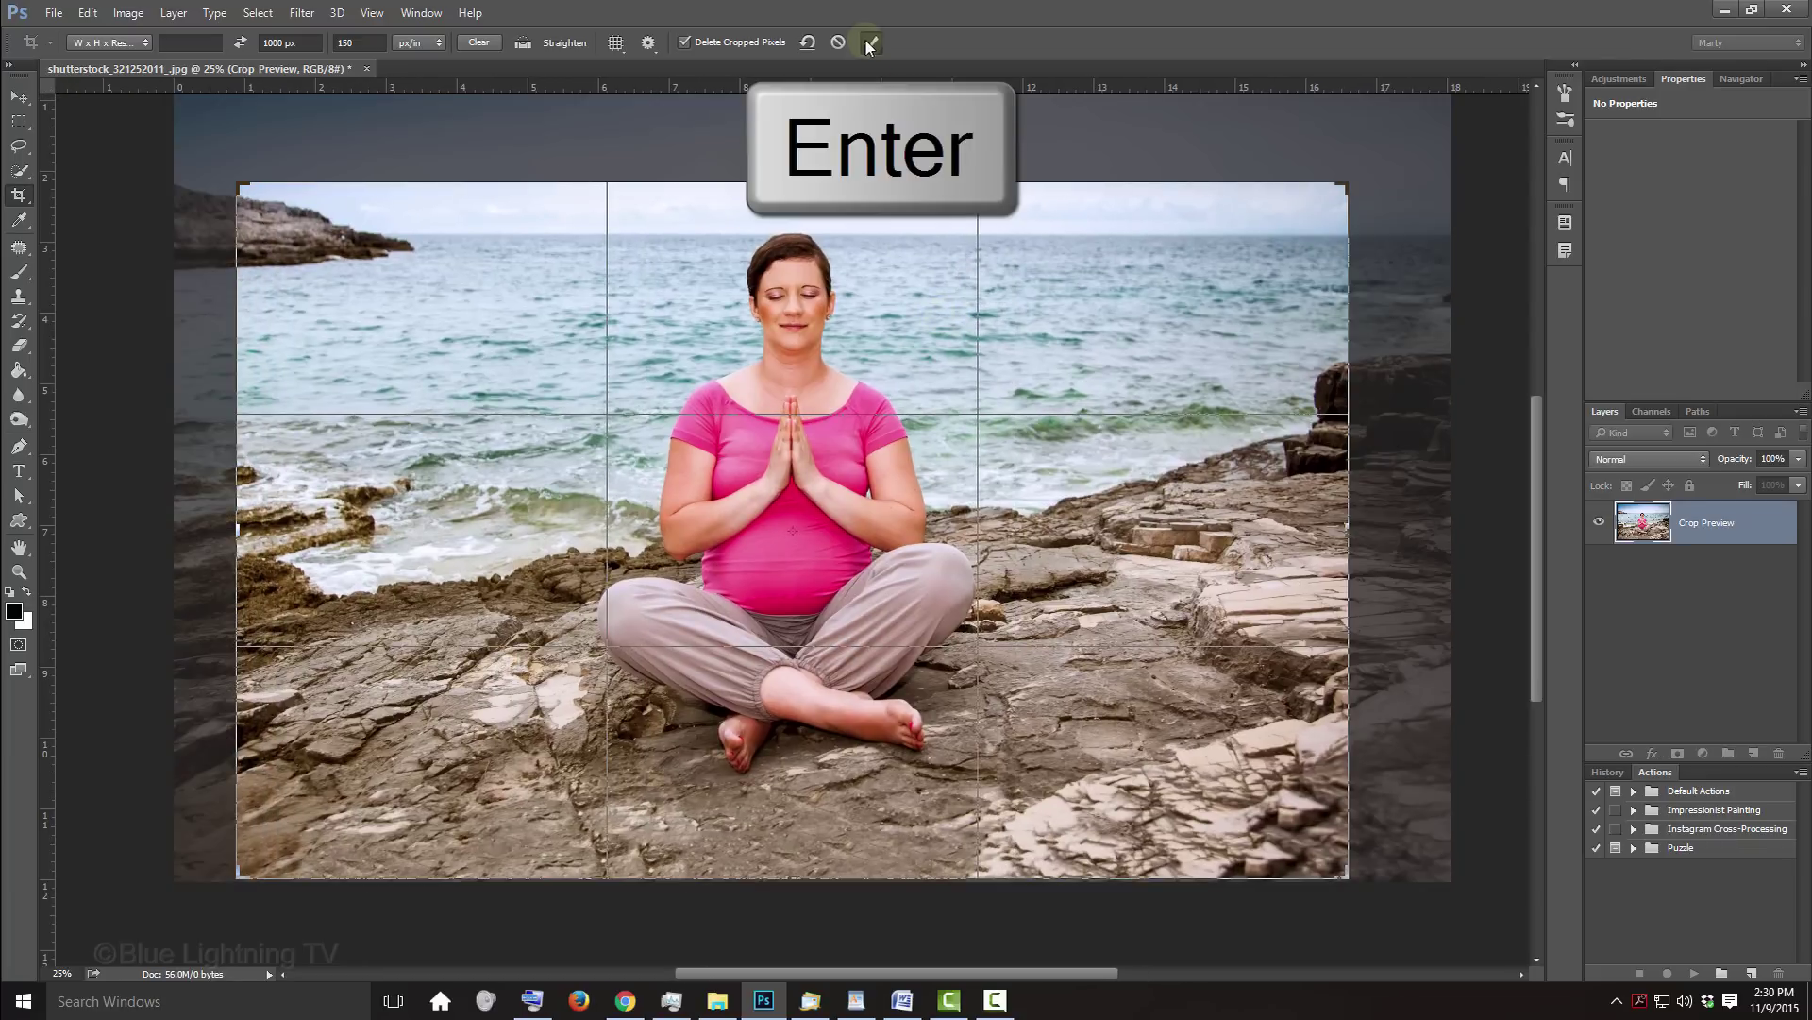
{"action": "key", "text": "Return"}
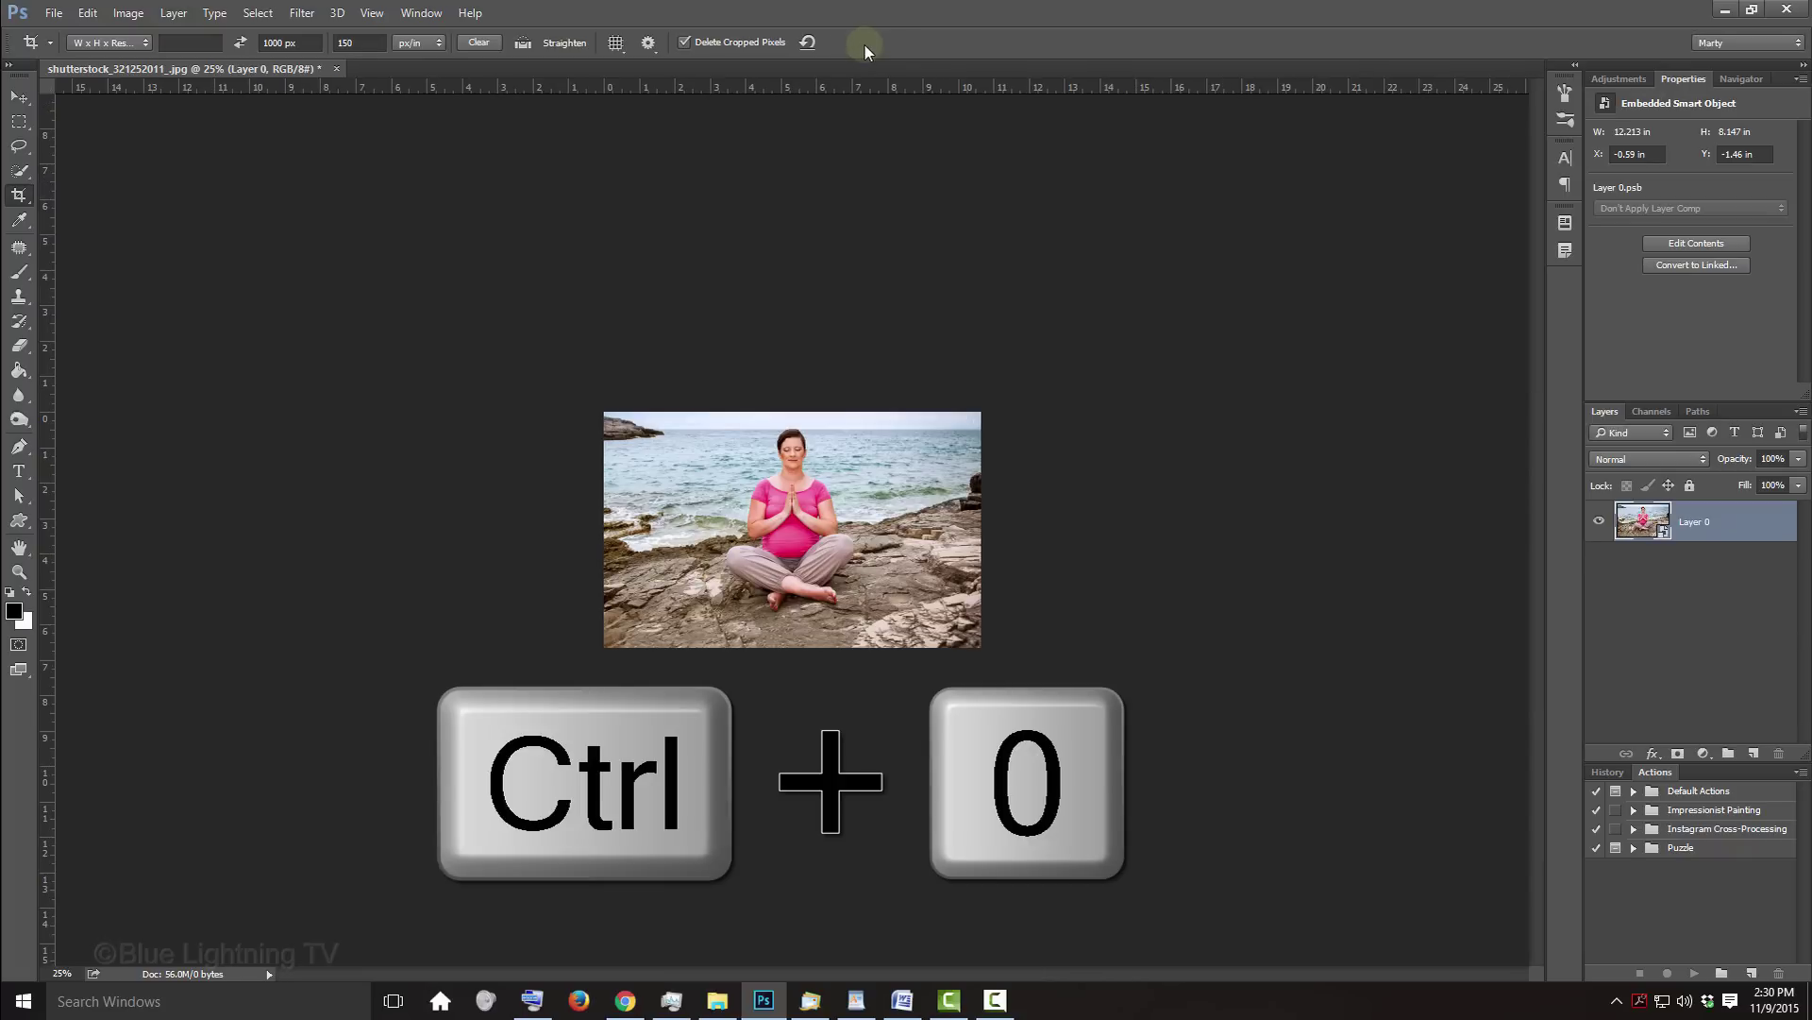
{"action": "key", "text": "ctrl+0"}
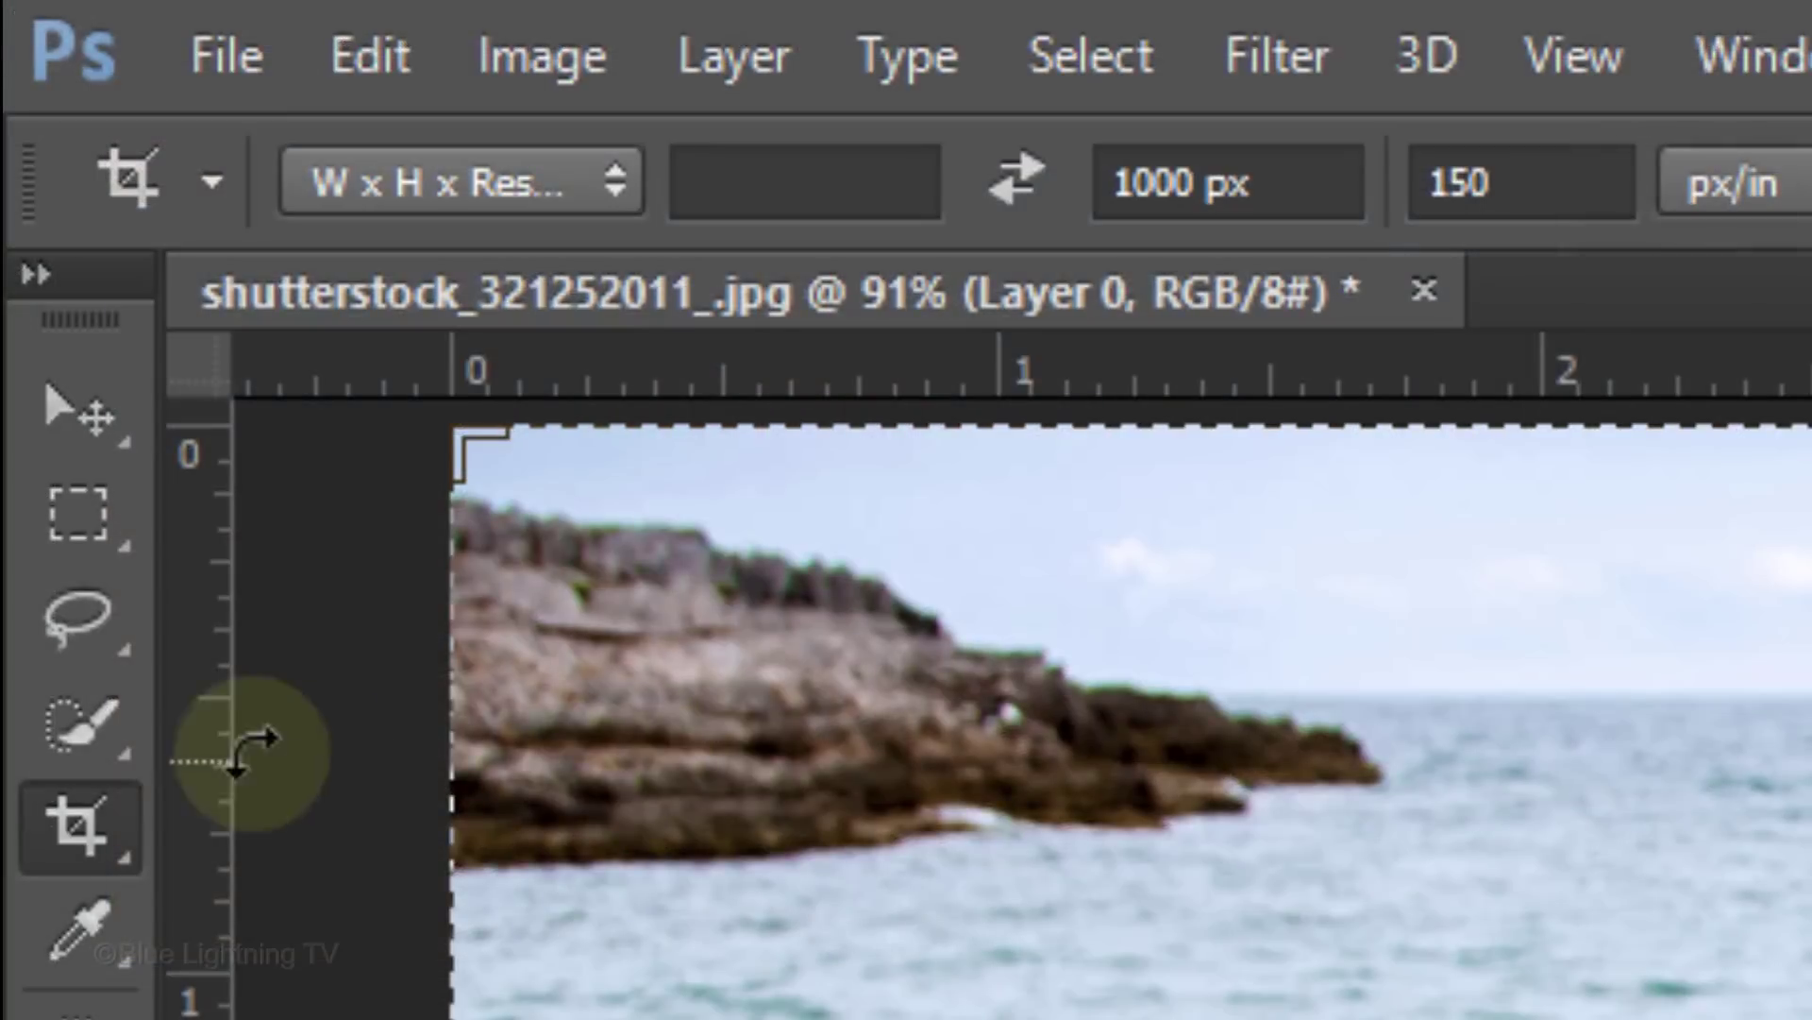
Switch to the Quick Selection Tool at brush size 5 to paint over the seated woman
{"action": "left_click_drag", "start_coordinate": [19, 171], "coordinate": [87, 168]}
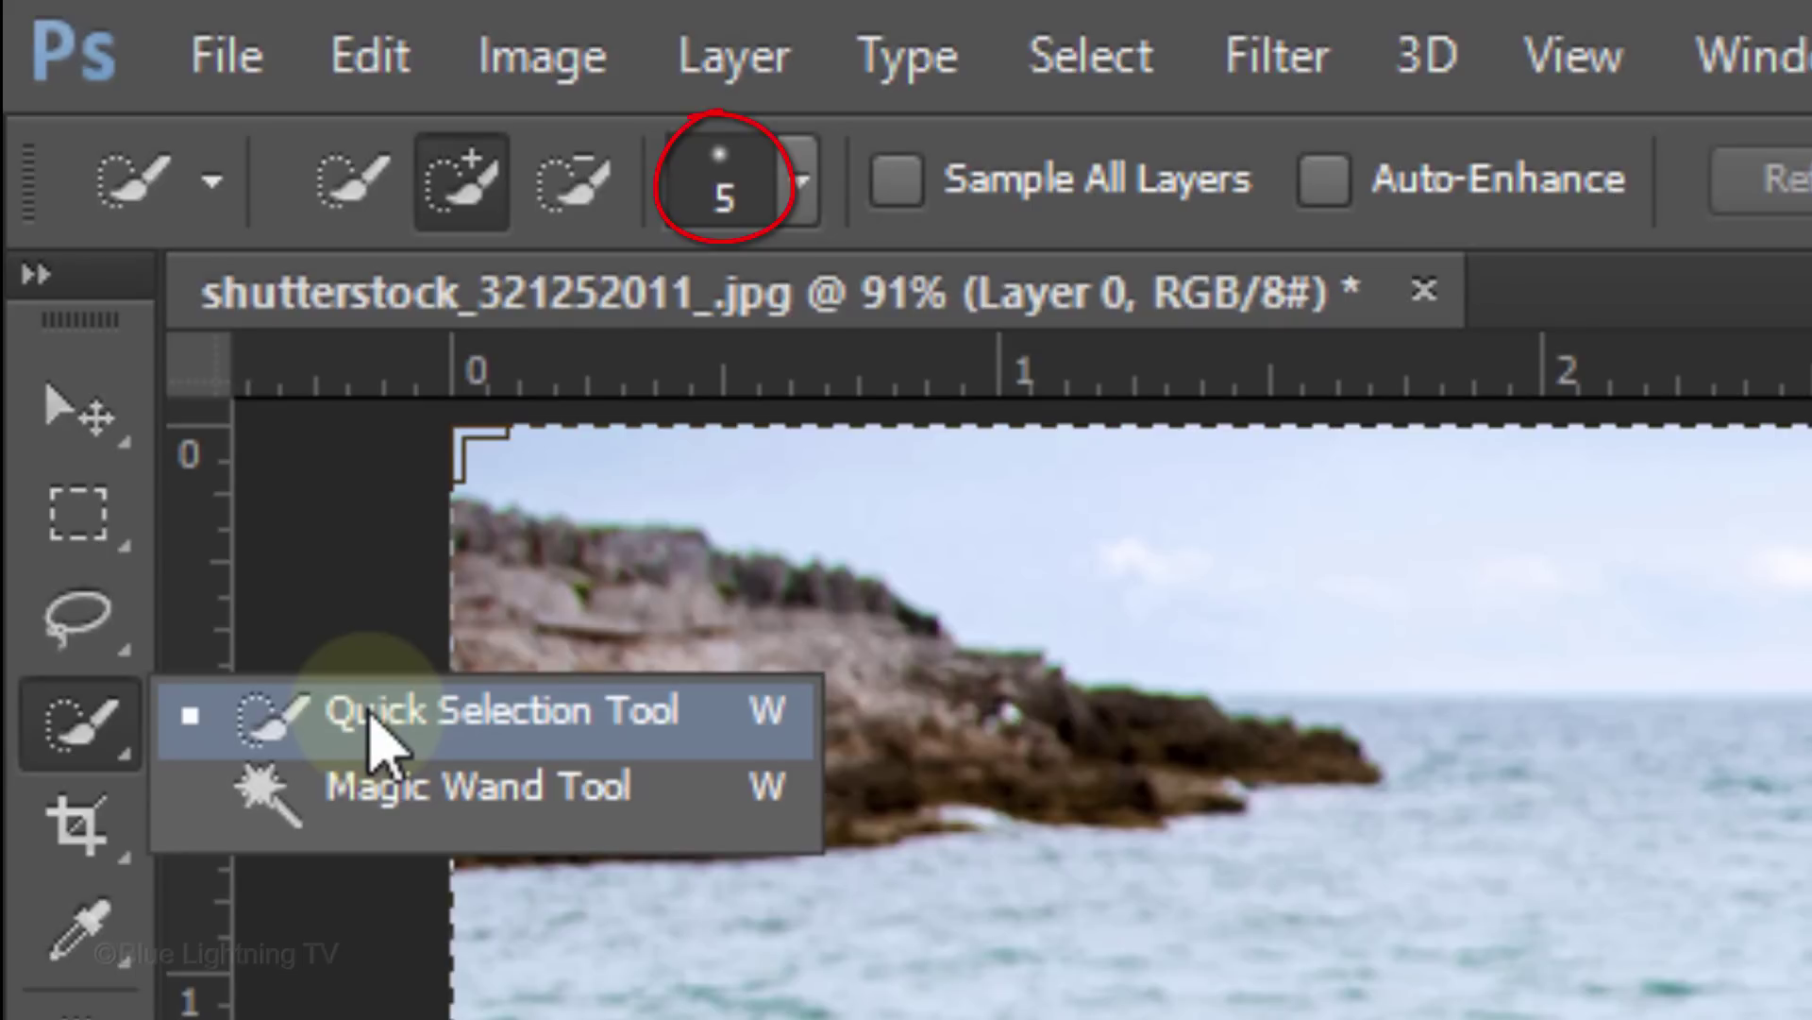
{"action": "left_click", "coordinate": [371, 717]}
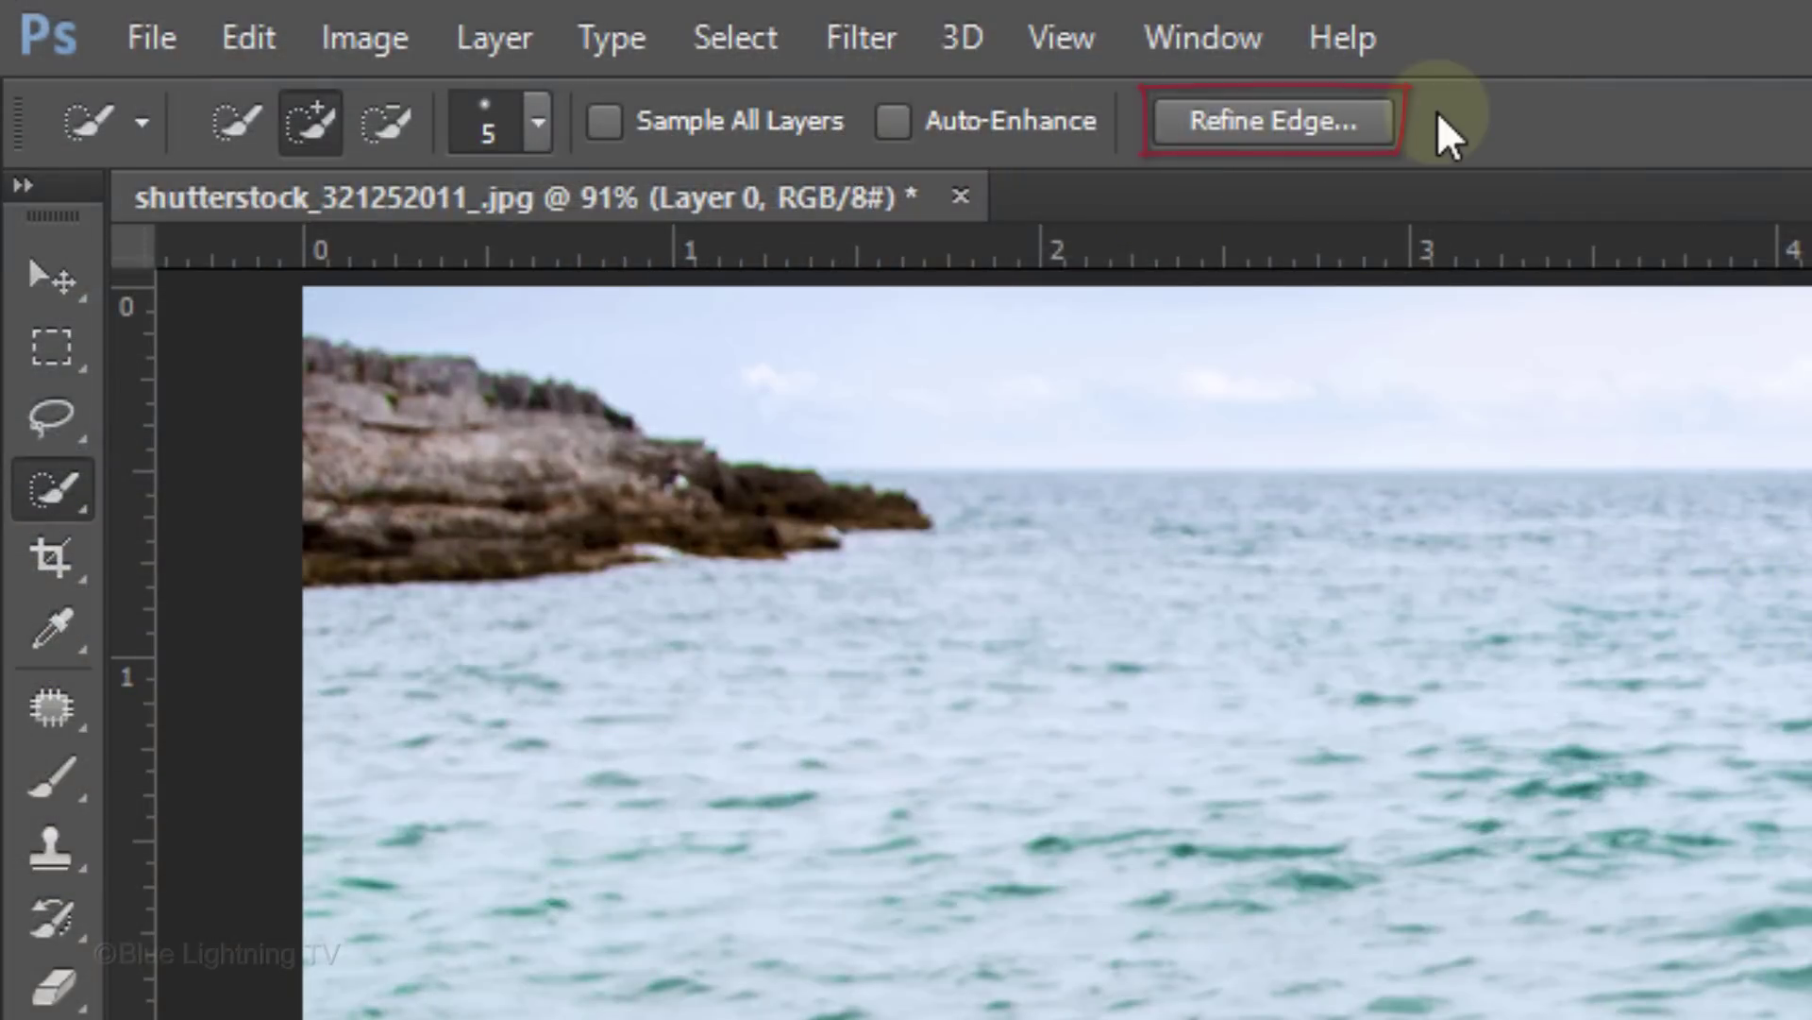
Refine Edge with radius 5.5 and Decontaminate Colors at 62%, outputting to a new layer with mask
{"action": "left_click", "coordinate": [740, 31]}
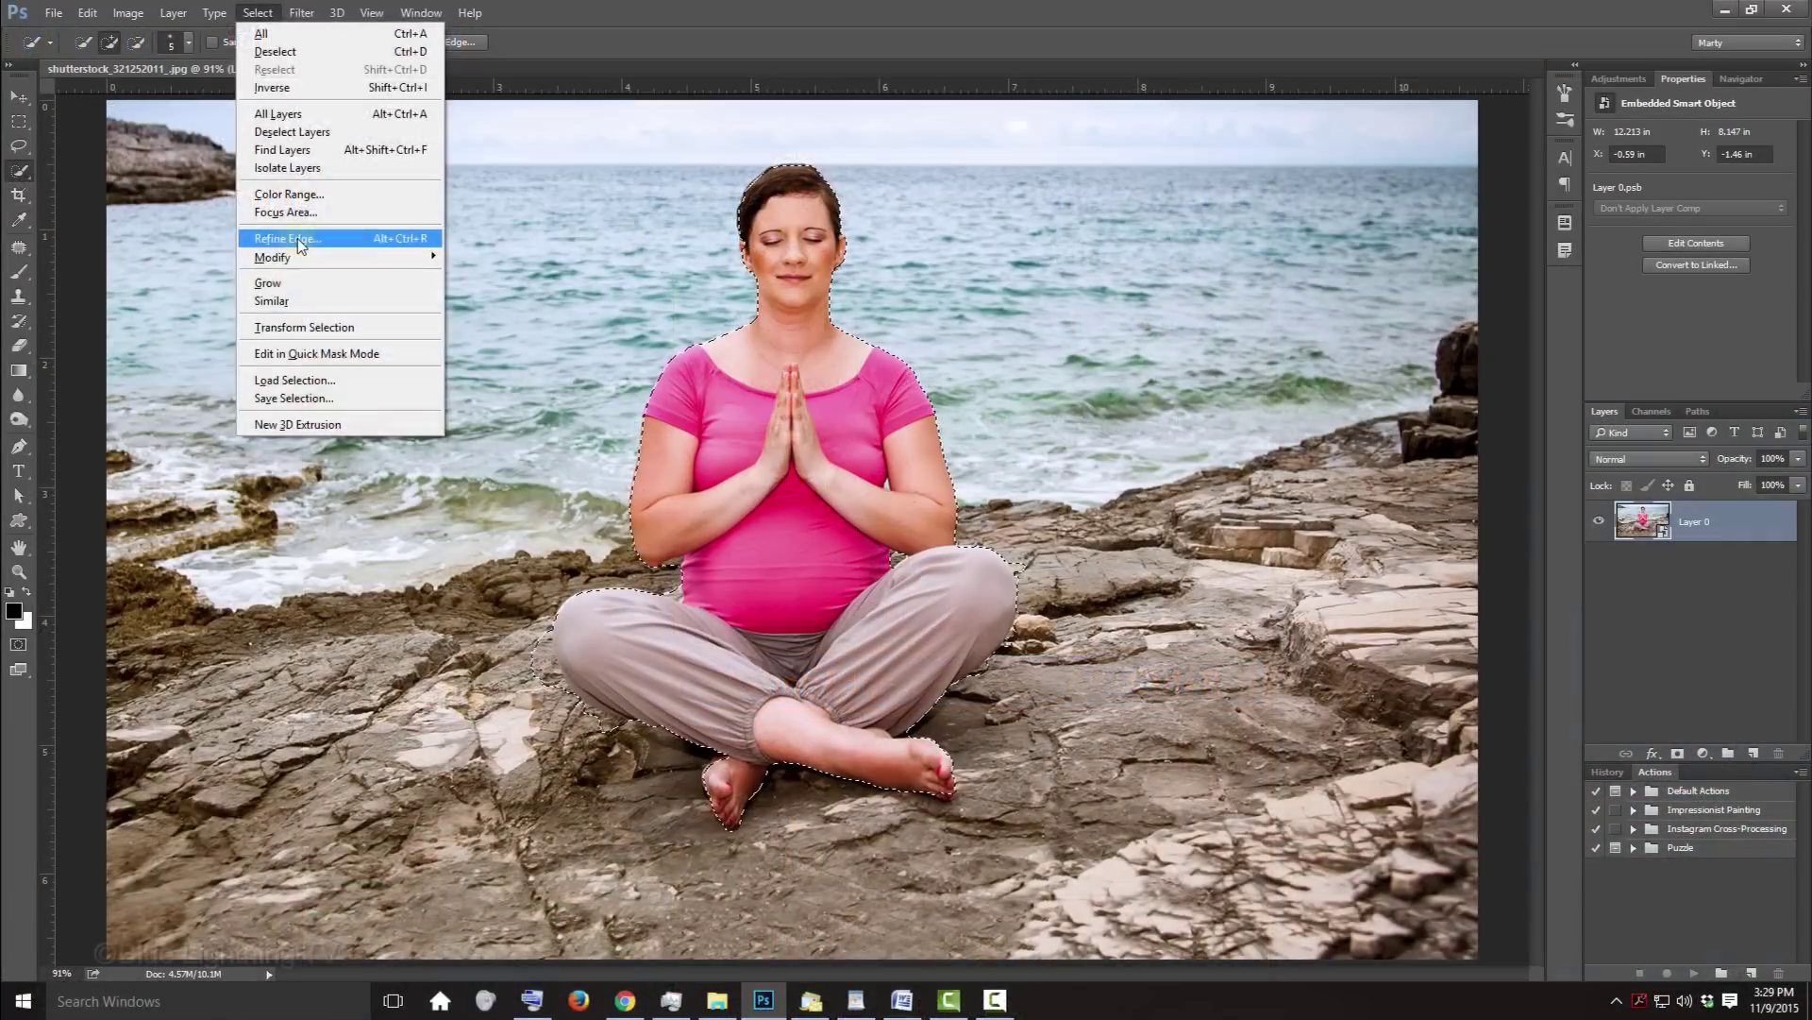
{"action": "left_click", "coordinate": [833, 683]}
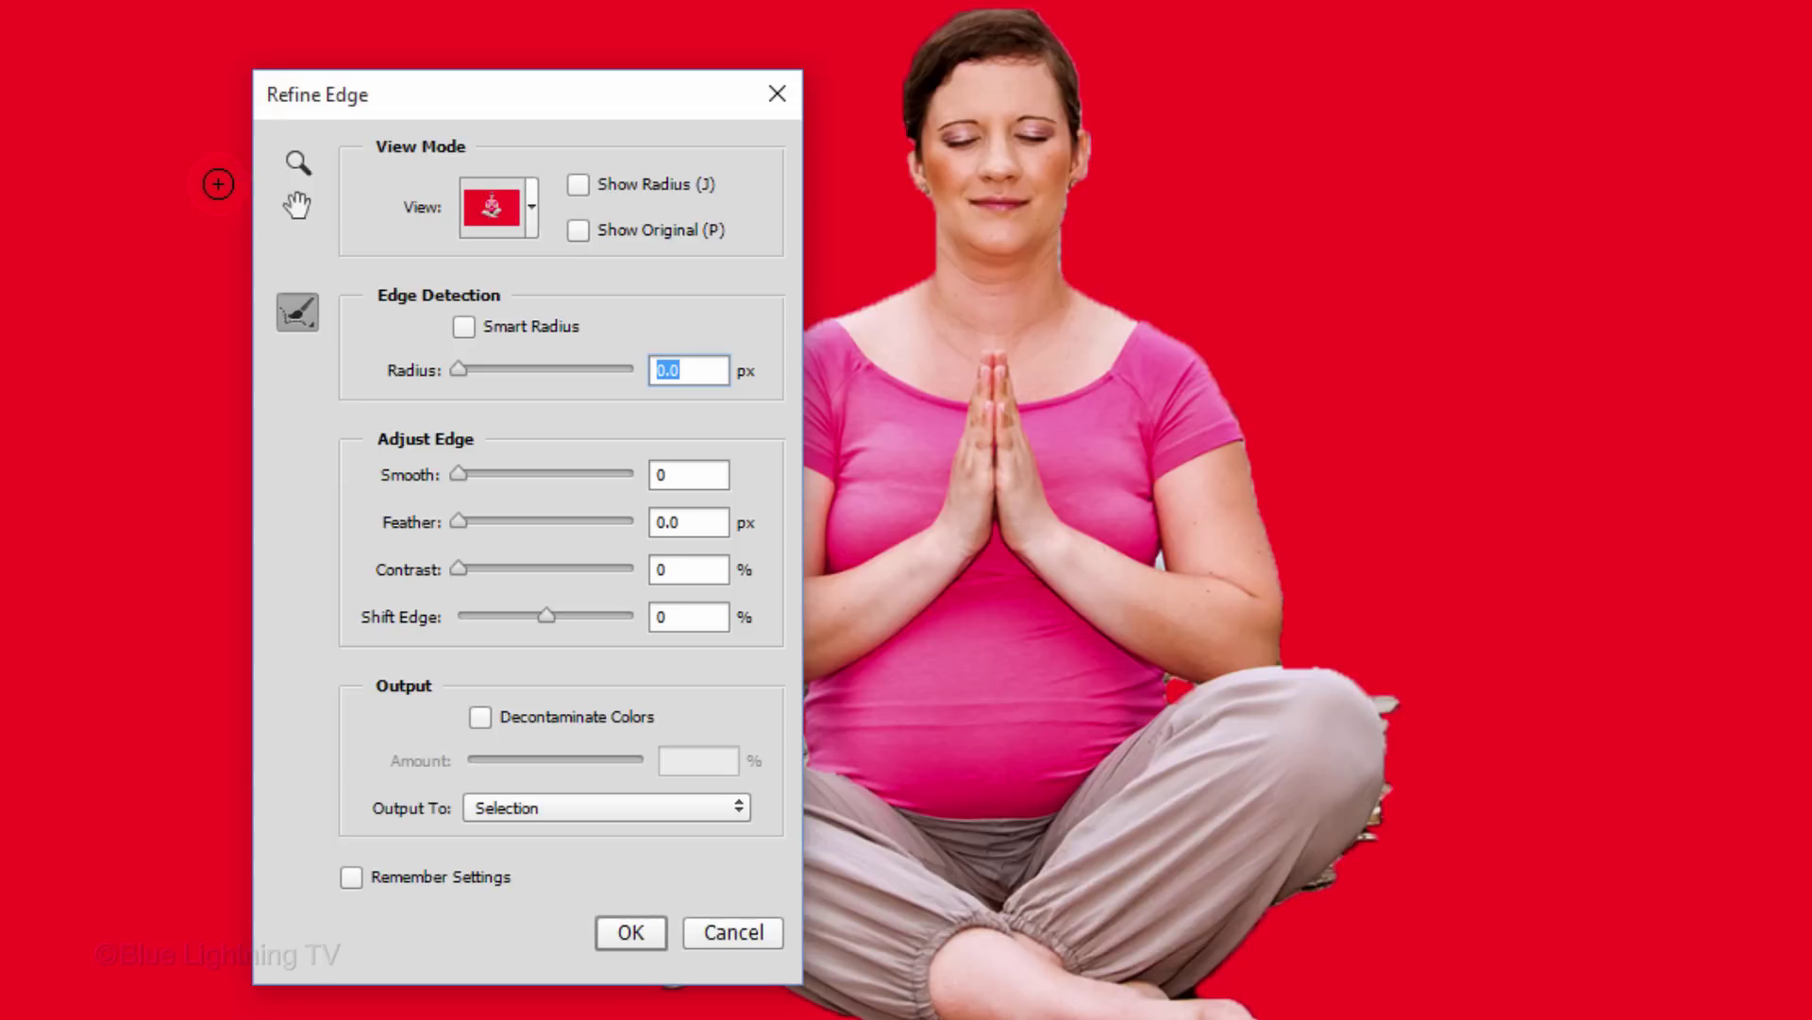
{"action": "left_click_drag", "start_coordinate": [458, 370], "coordinate": [506, 374]}
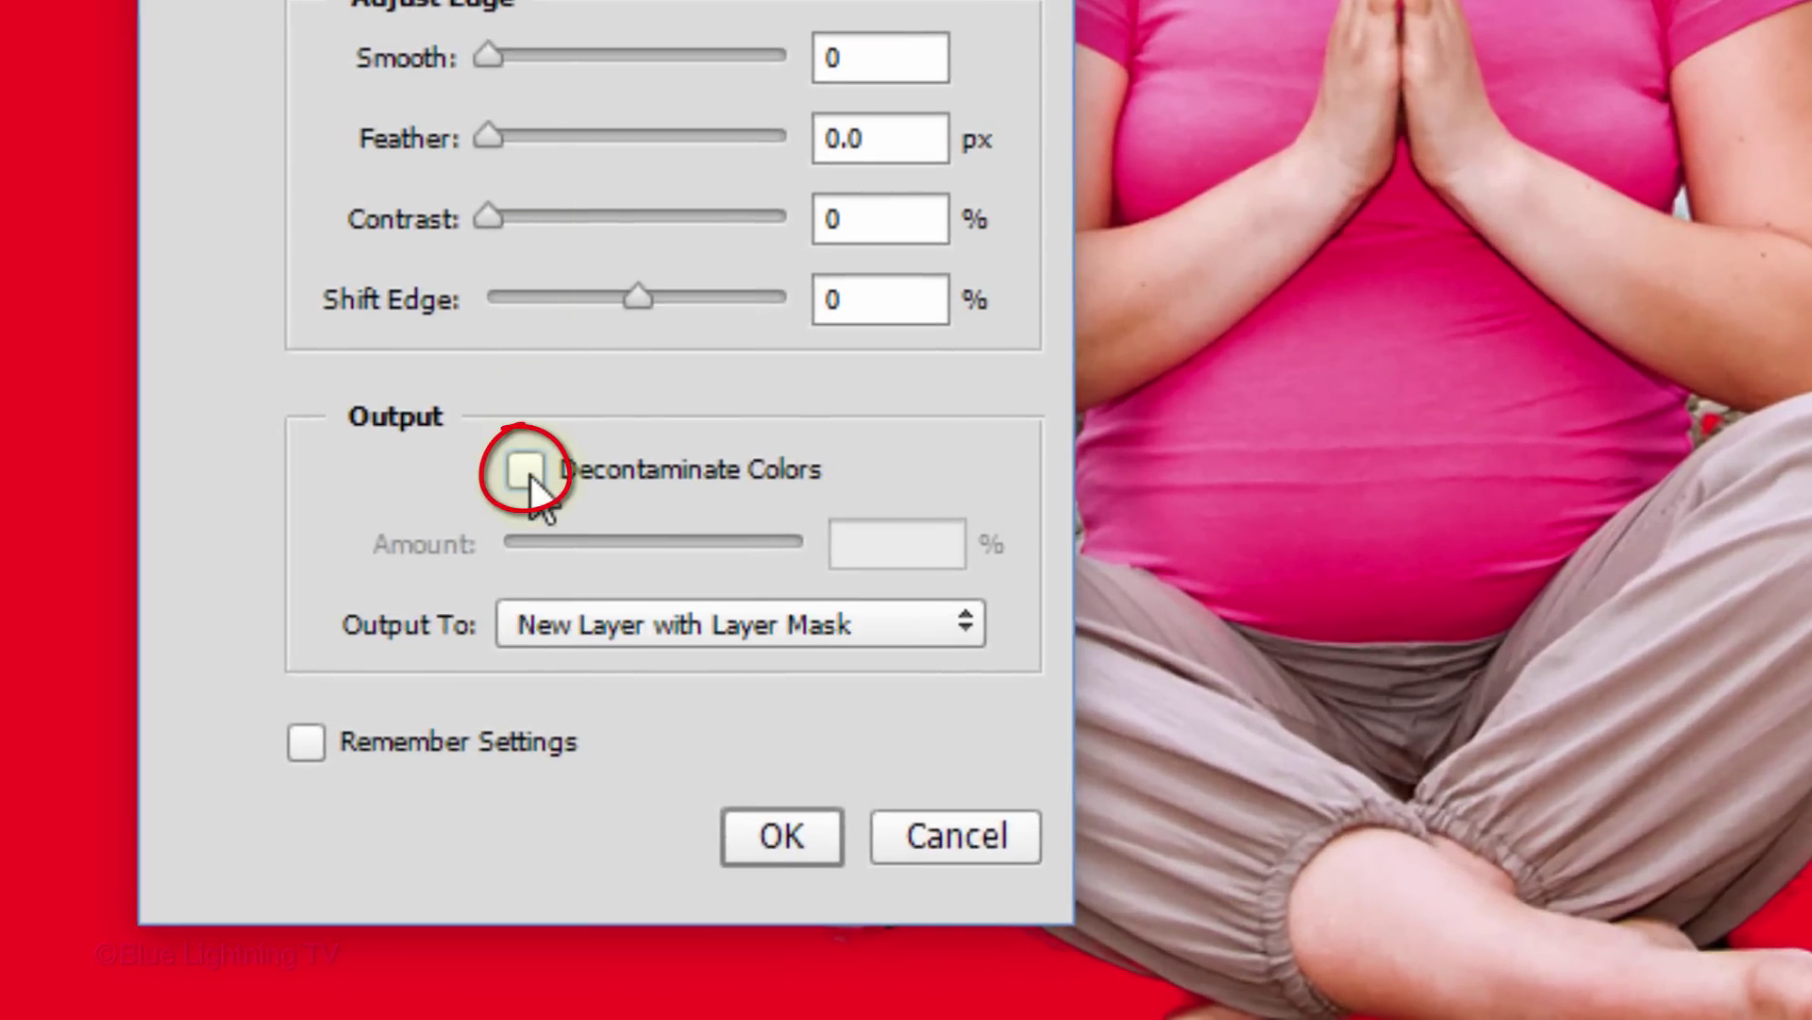
{"action": "left_click", "coordinate": [528, 472]}
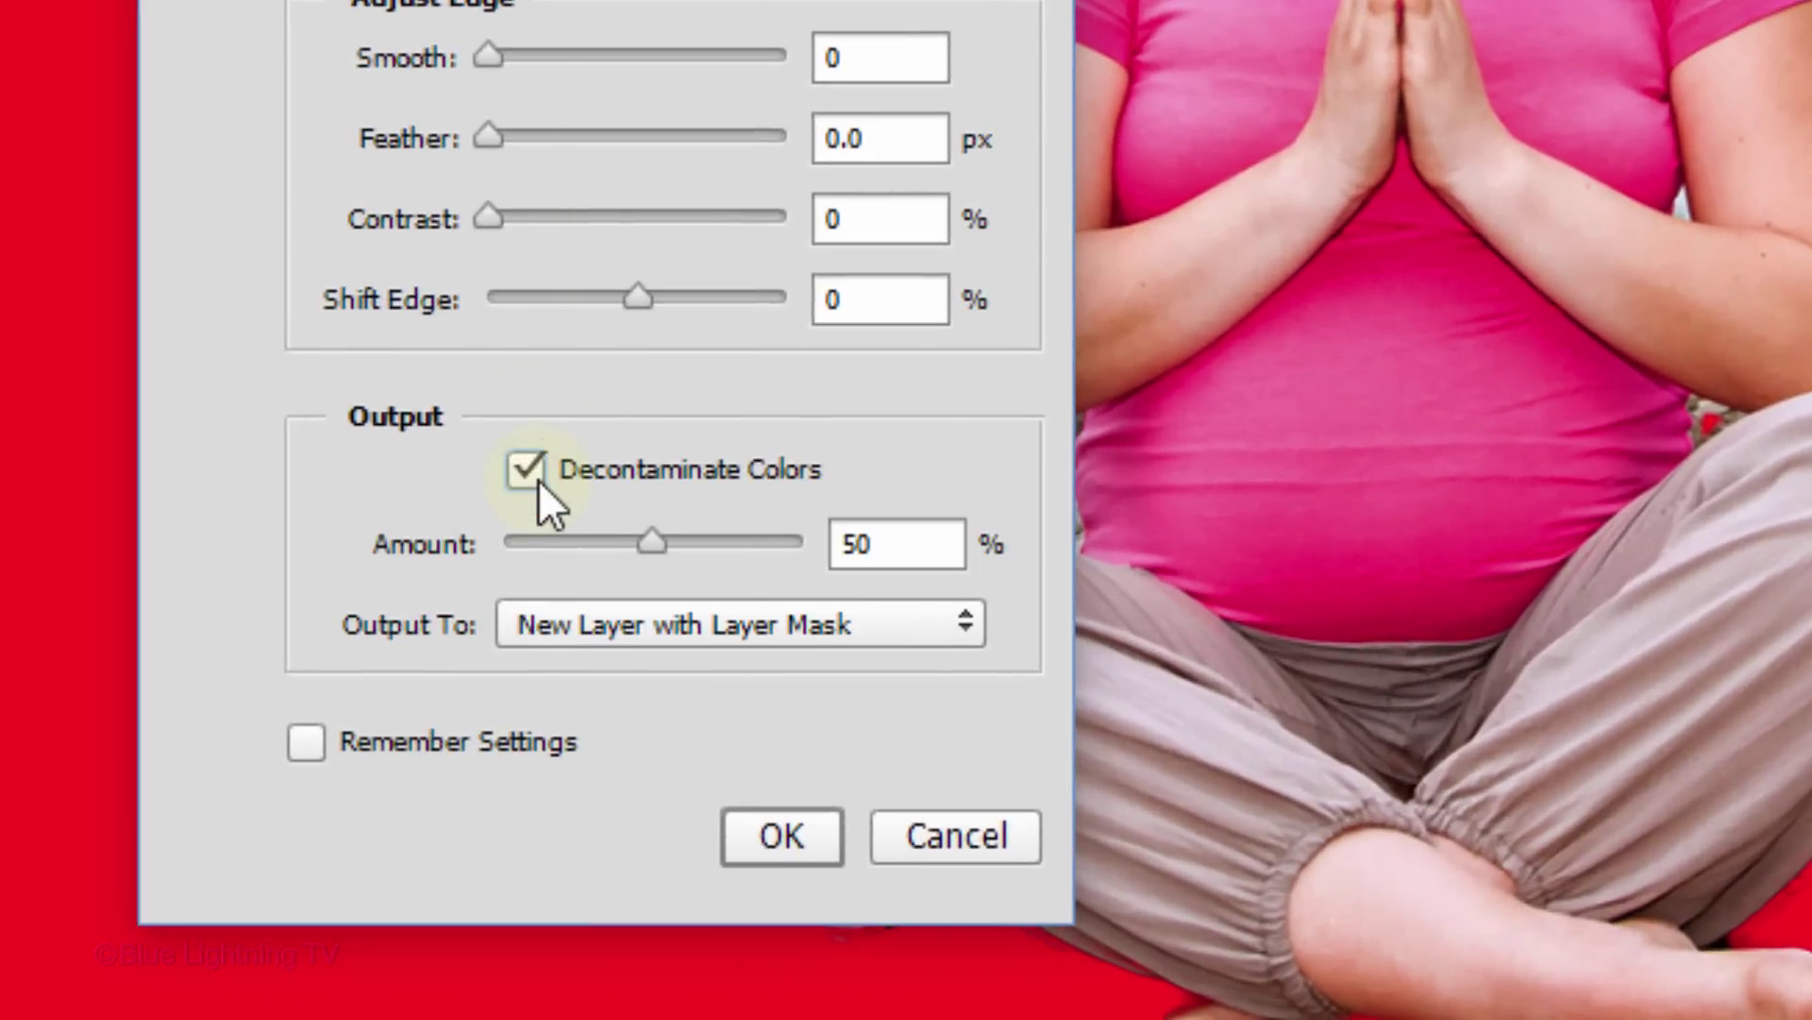
{"action": "left_click_drag", "start_coordinate": [650, 538], "coordinate": [686, 541]}
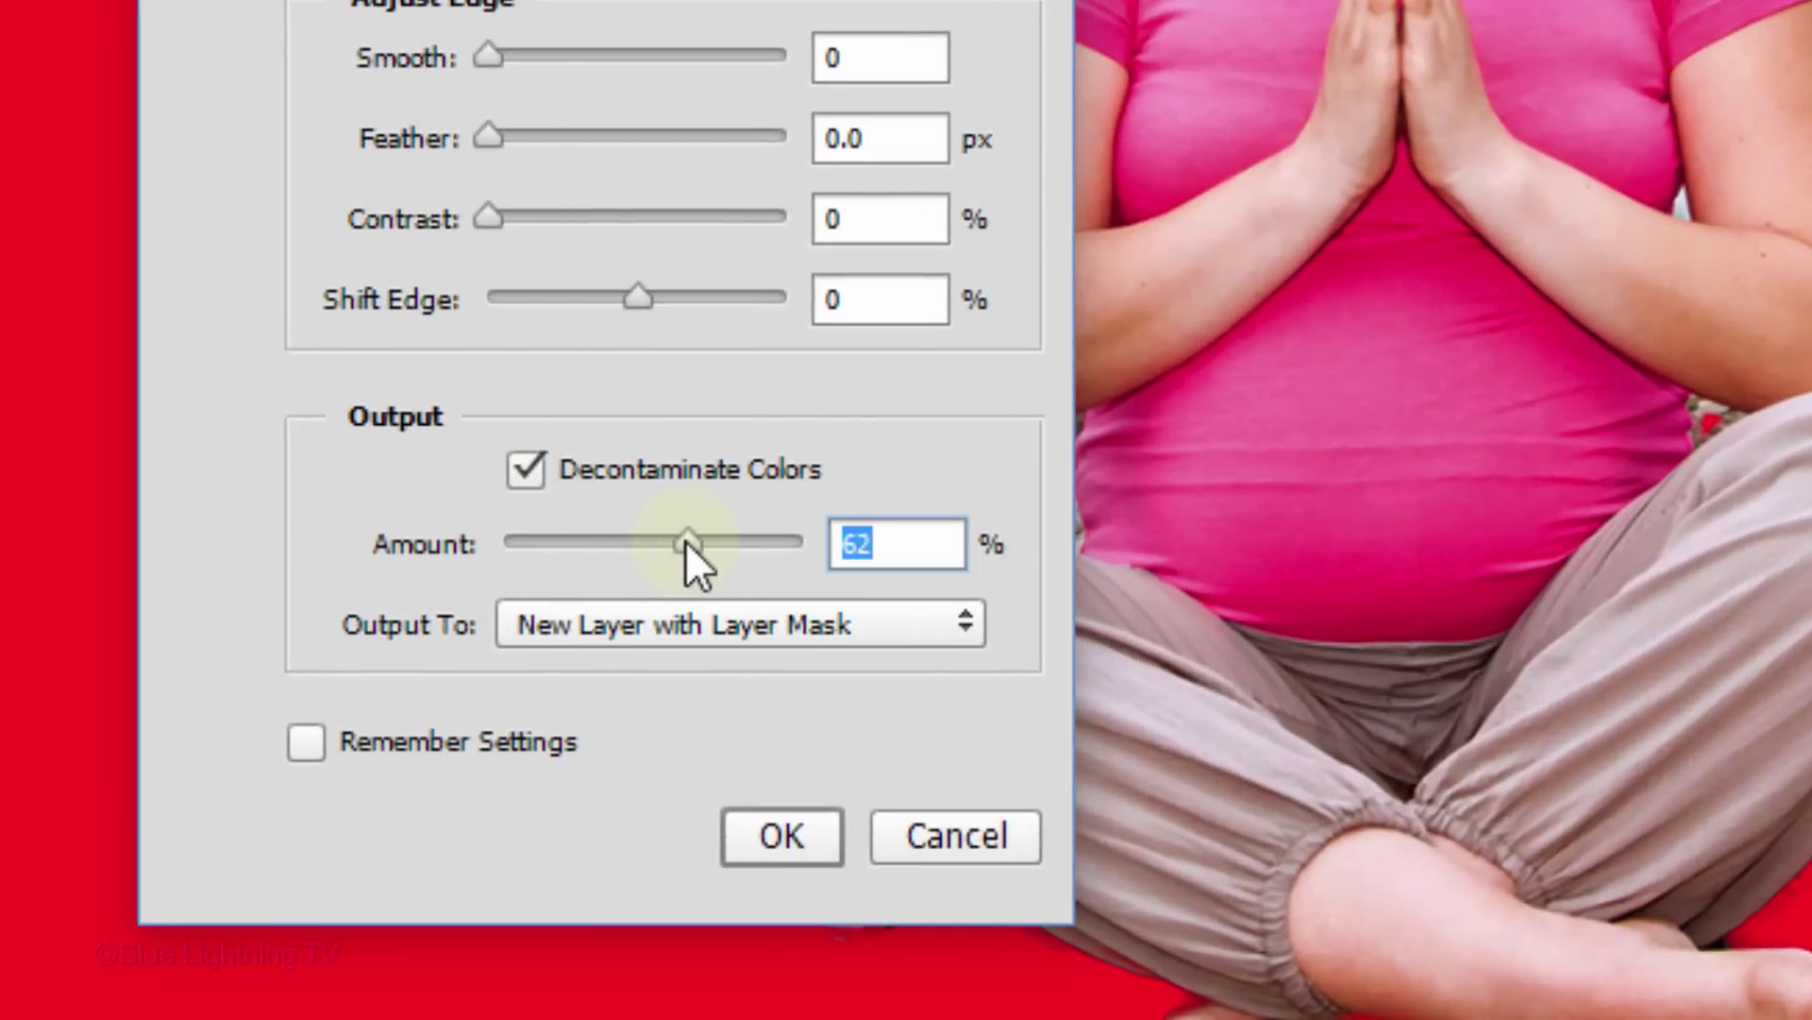
{"action": "left_click", "coordinate": [696, 623]}
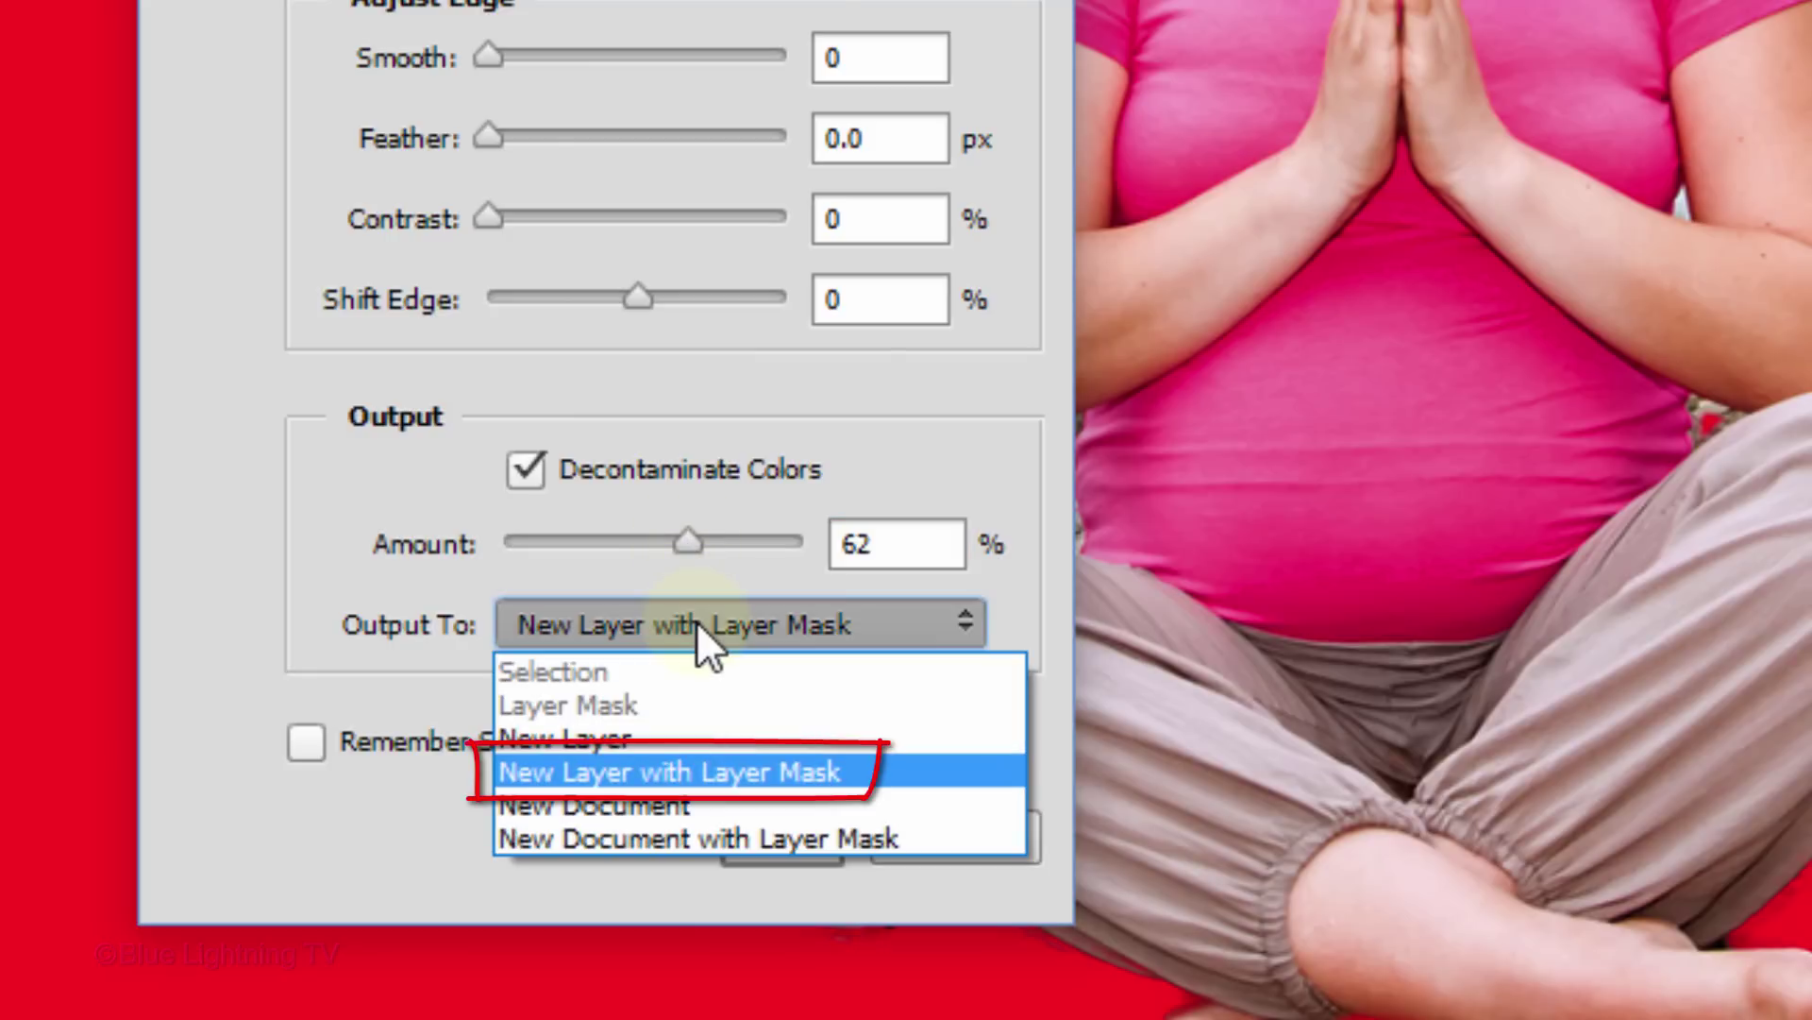
{"action": "left_click", "coordinate": [697, 621]}
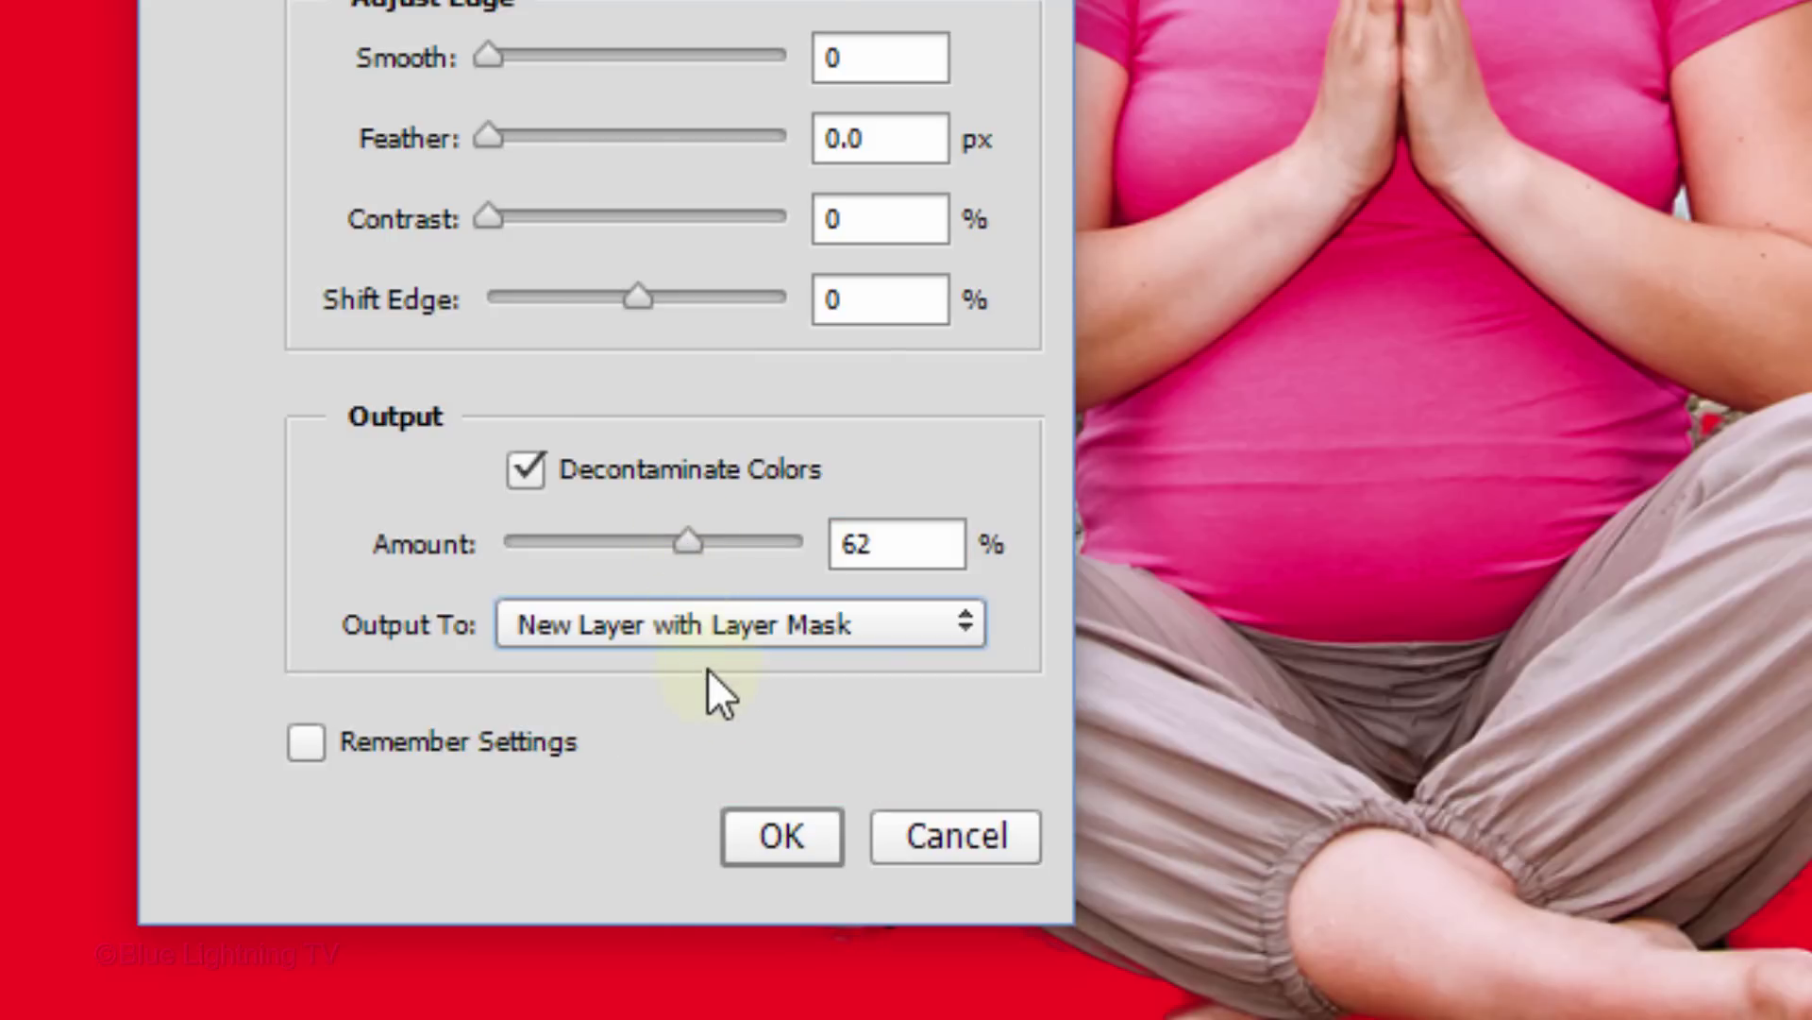
{"action": "left_click", "coordinate": [768, 835]}
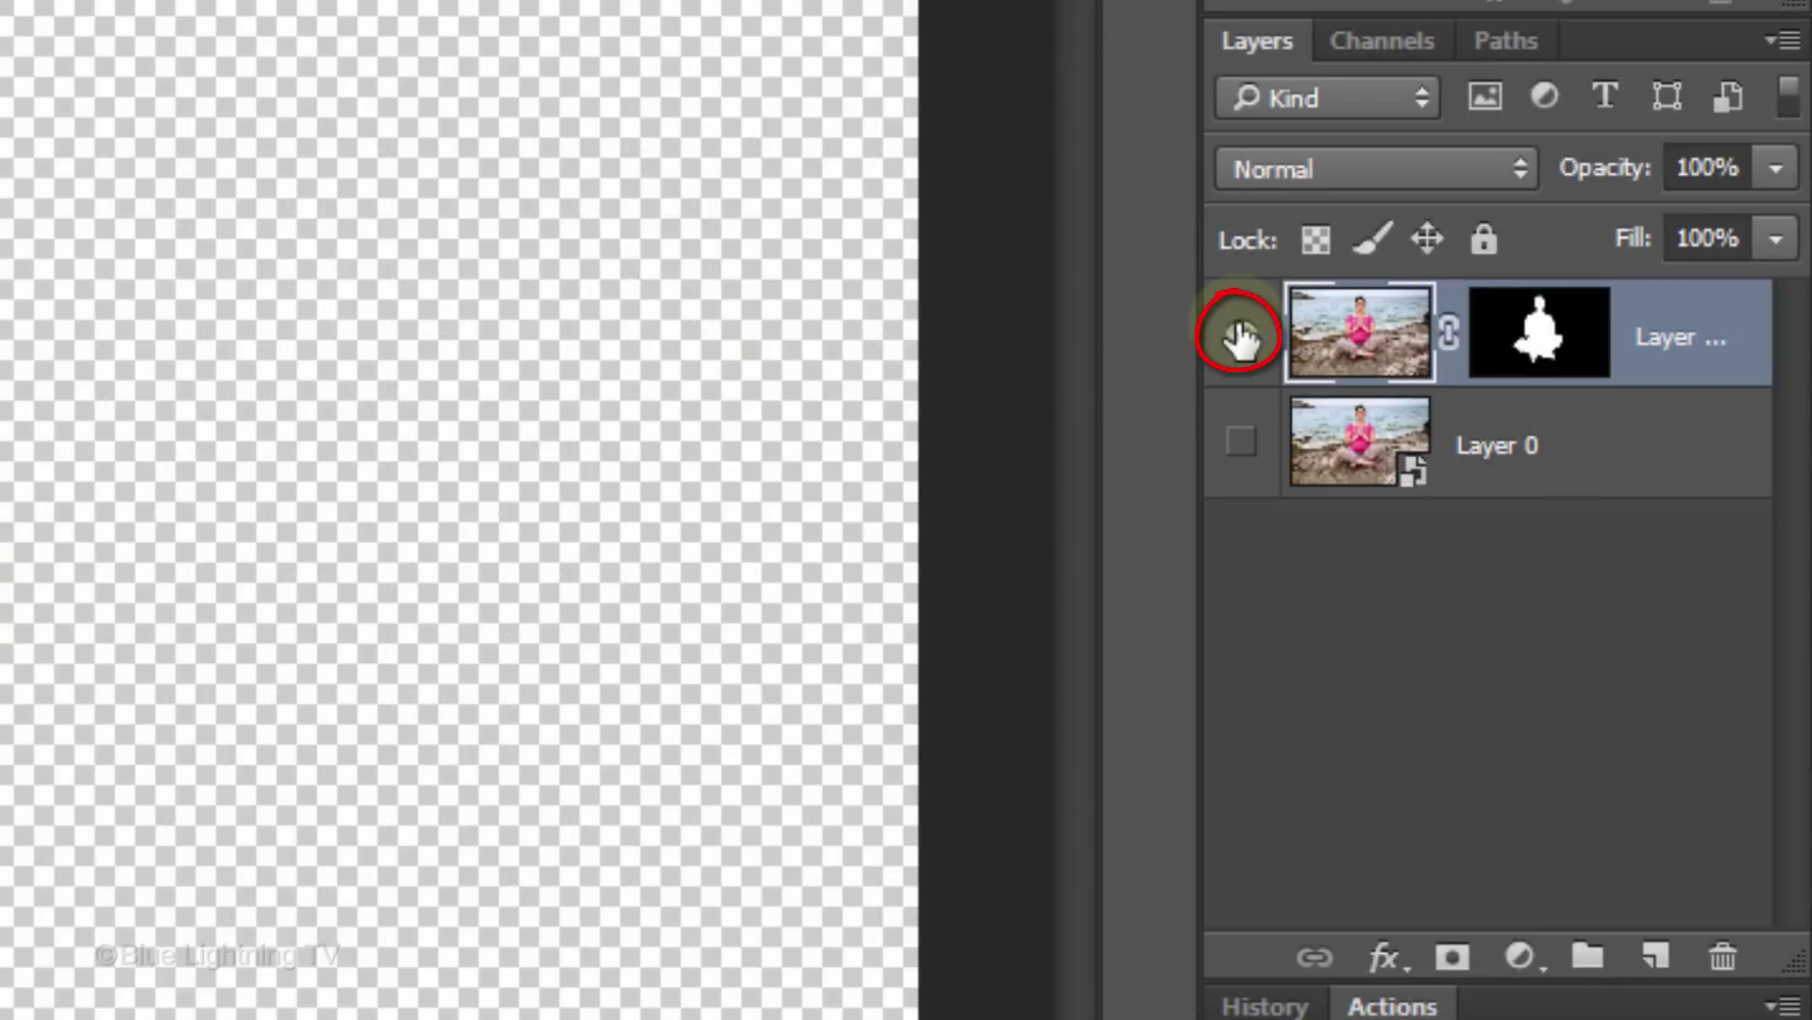
Hide the cutout, show Layer 0, and add a new empty layer above it named Frame
{"action": "left_click", "coordinate": [1238, 335]}
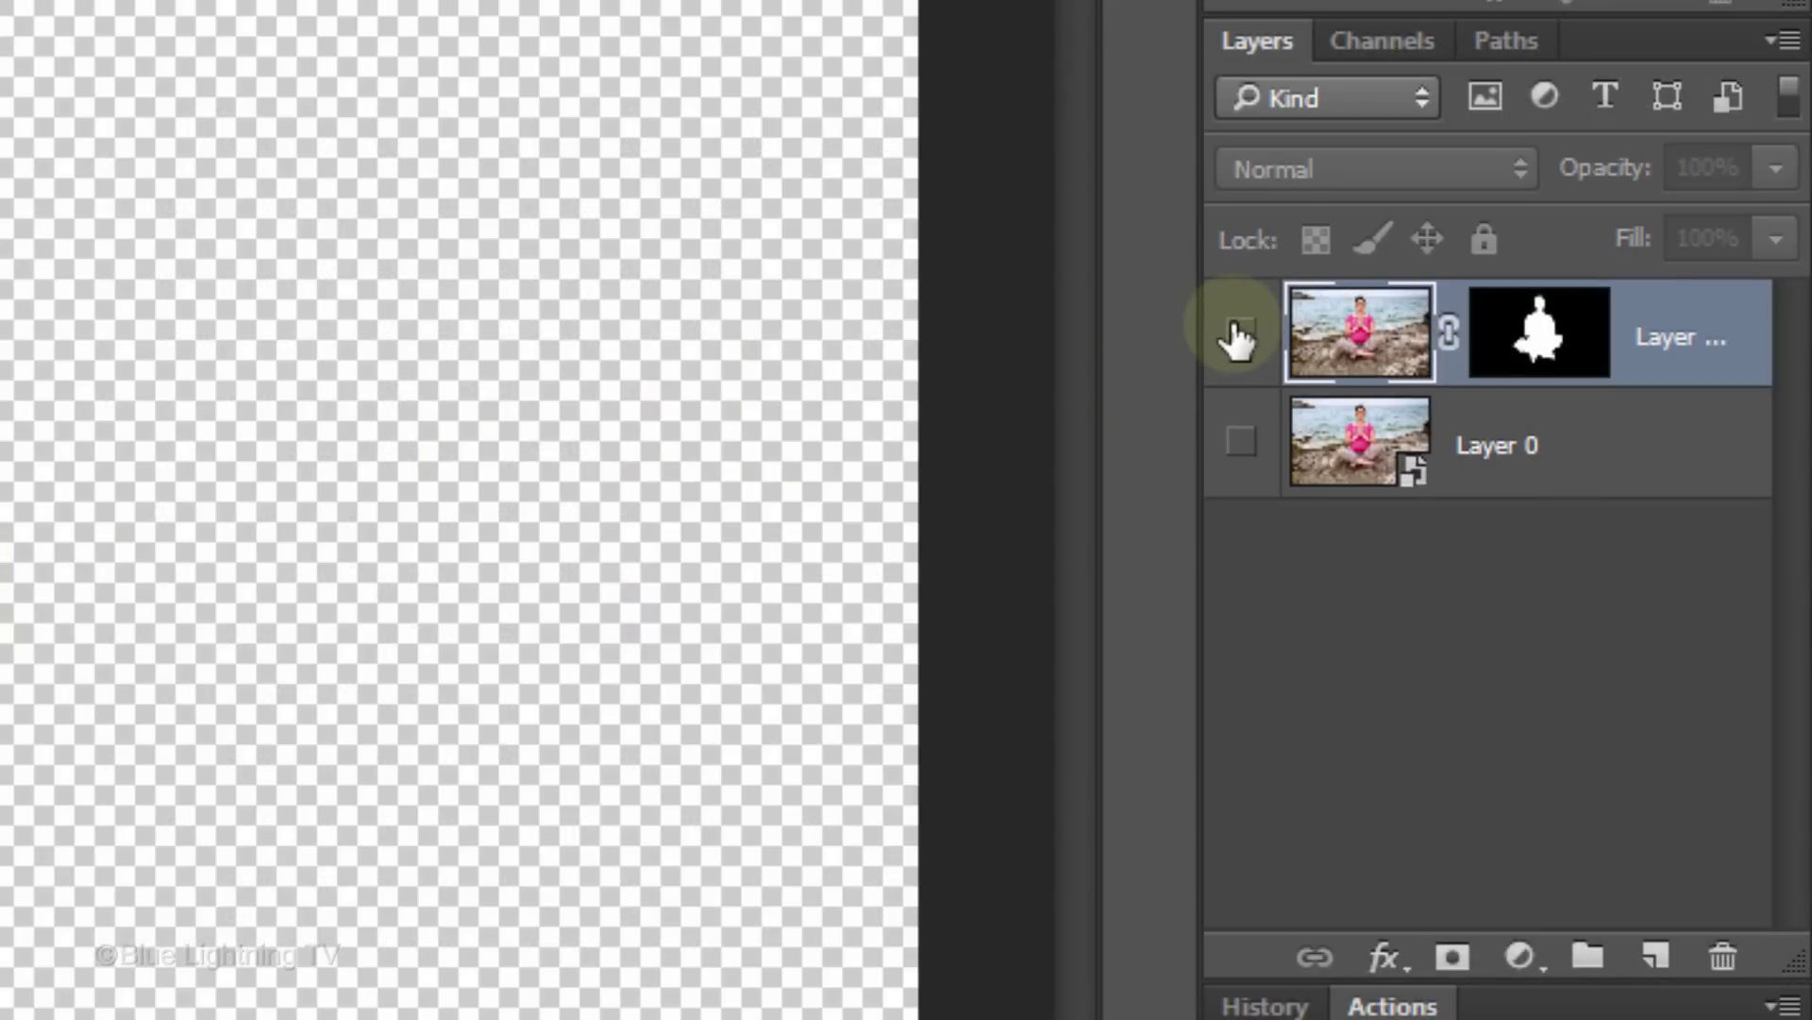
{"action": "left_click", "coordinate": [1243, 444]}
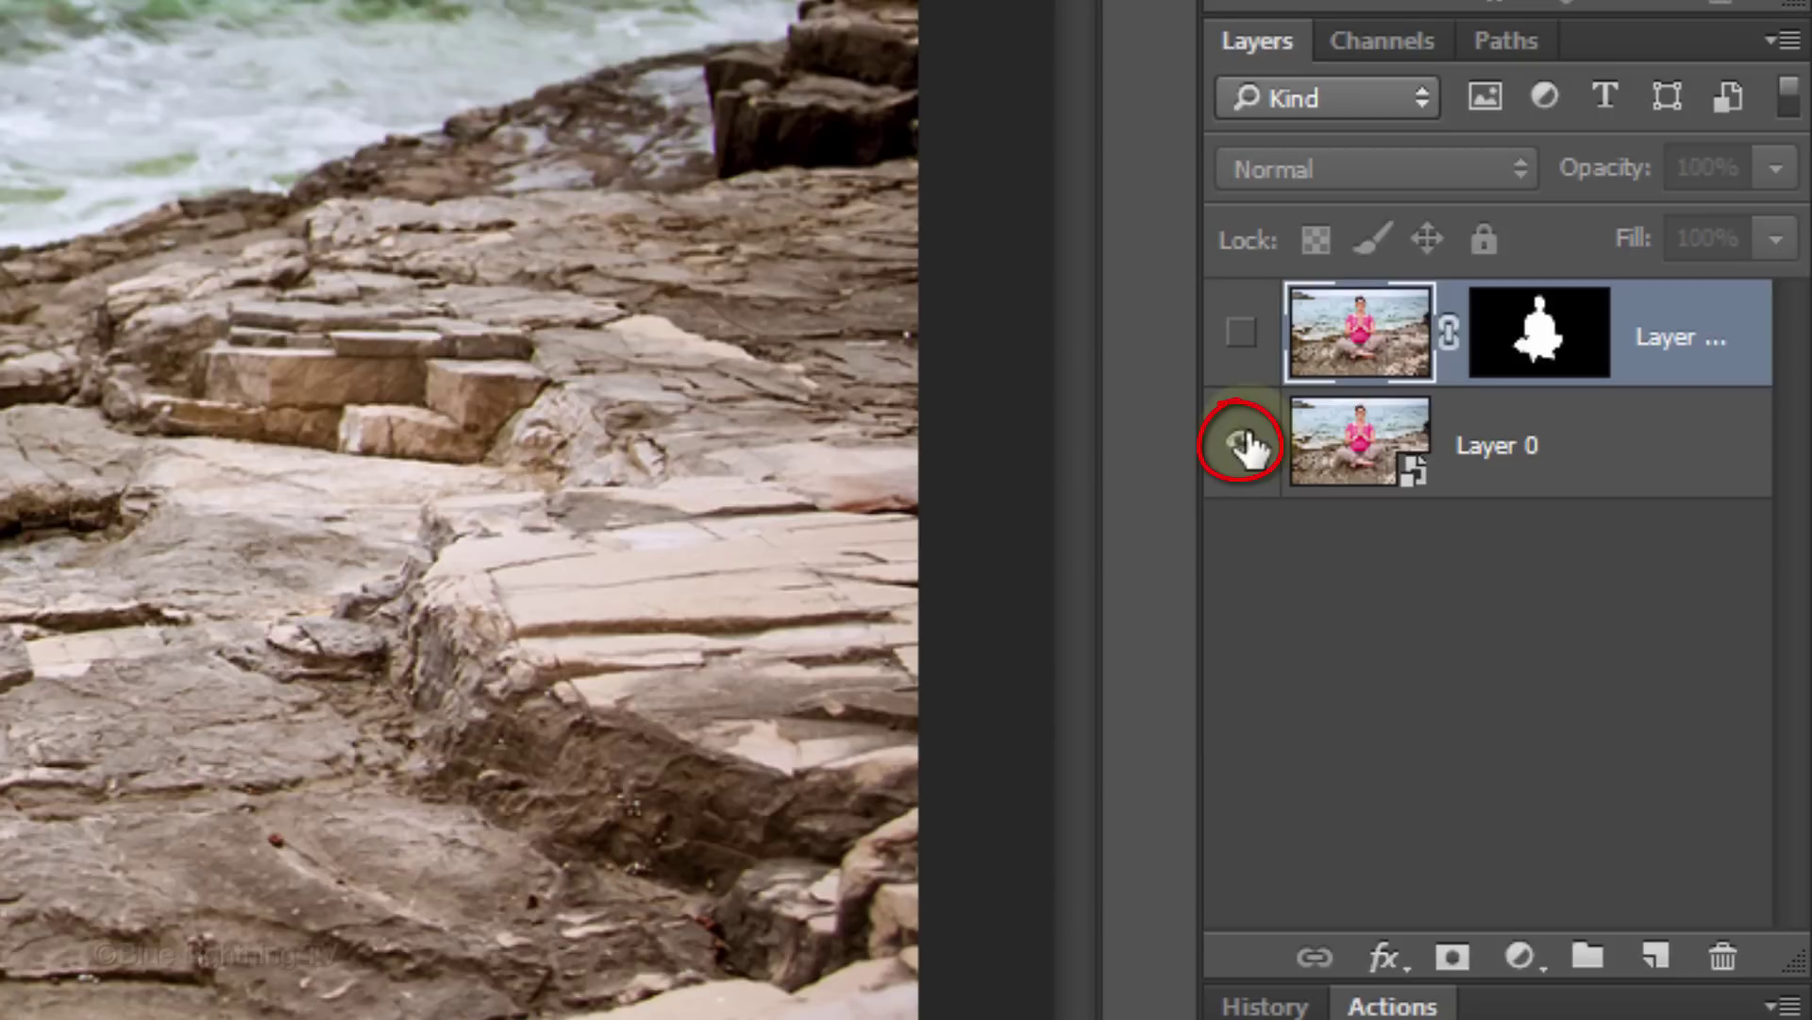
{"action": "left_click", "coordinate": [1359, 439]}
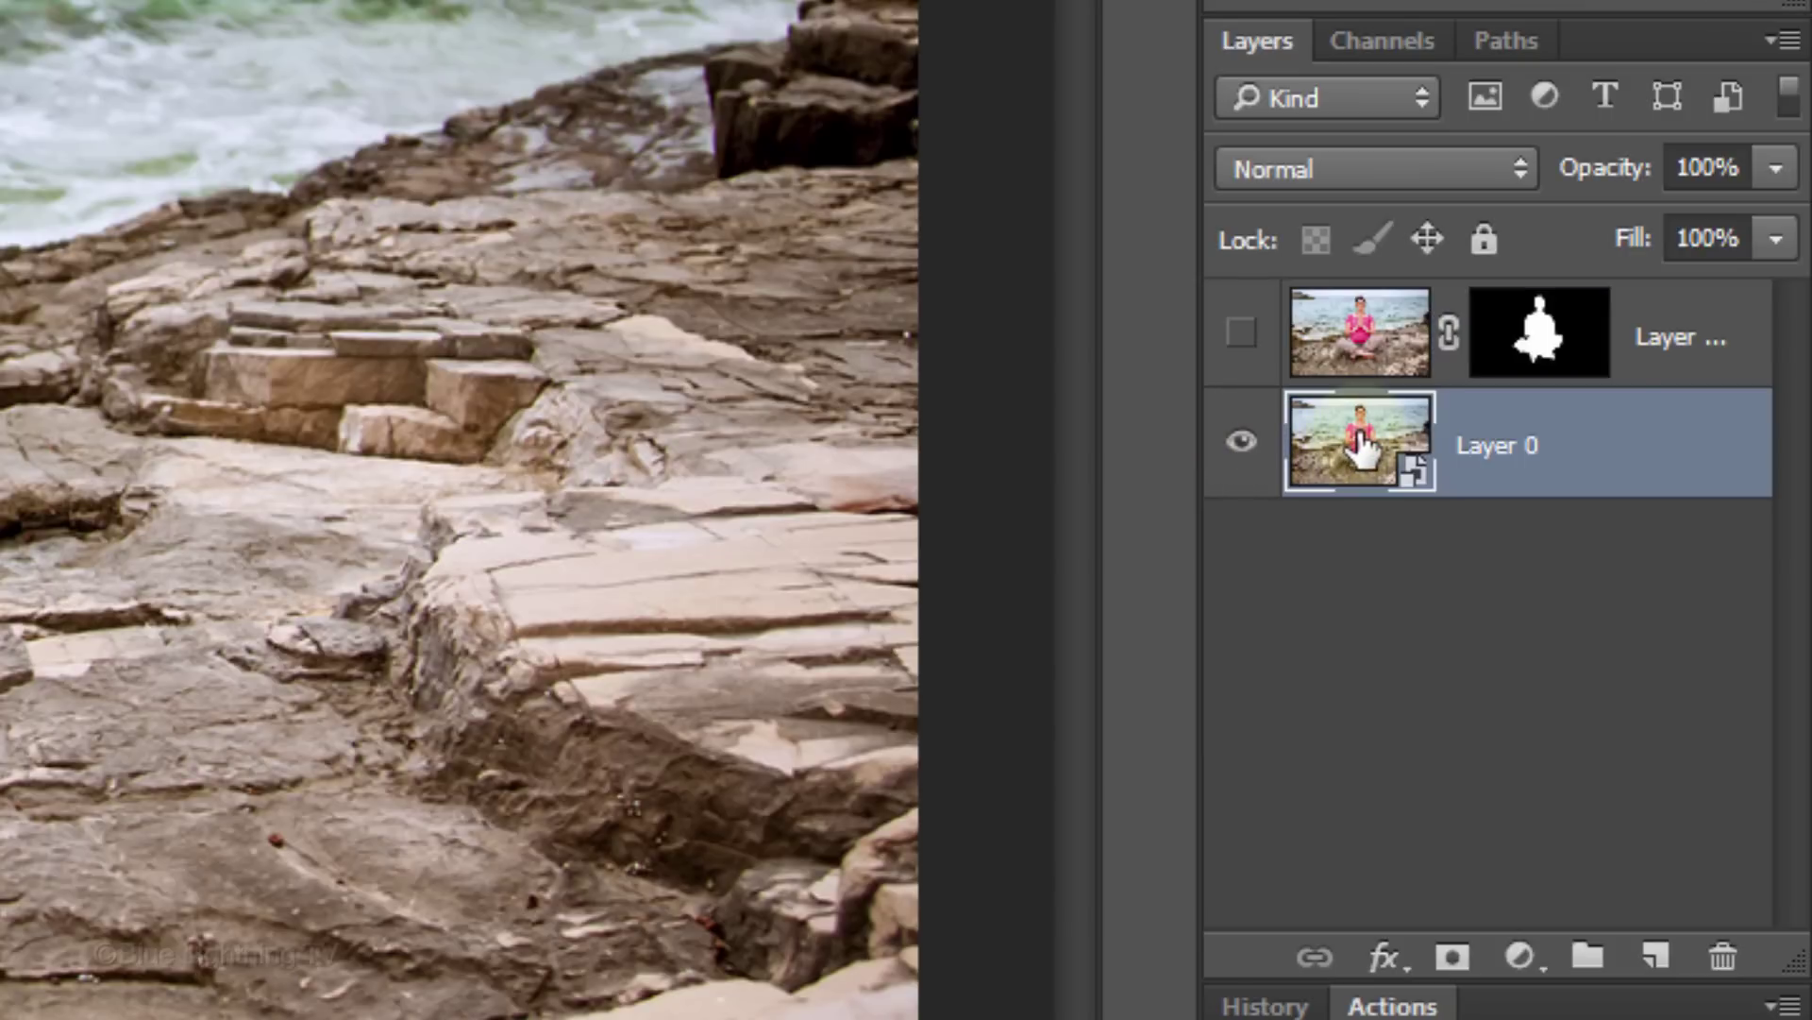
{"action": "left_click_drag", "start_coordinate": [1359, 449], "coordinate": [1658, 956]}
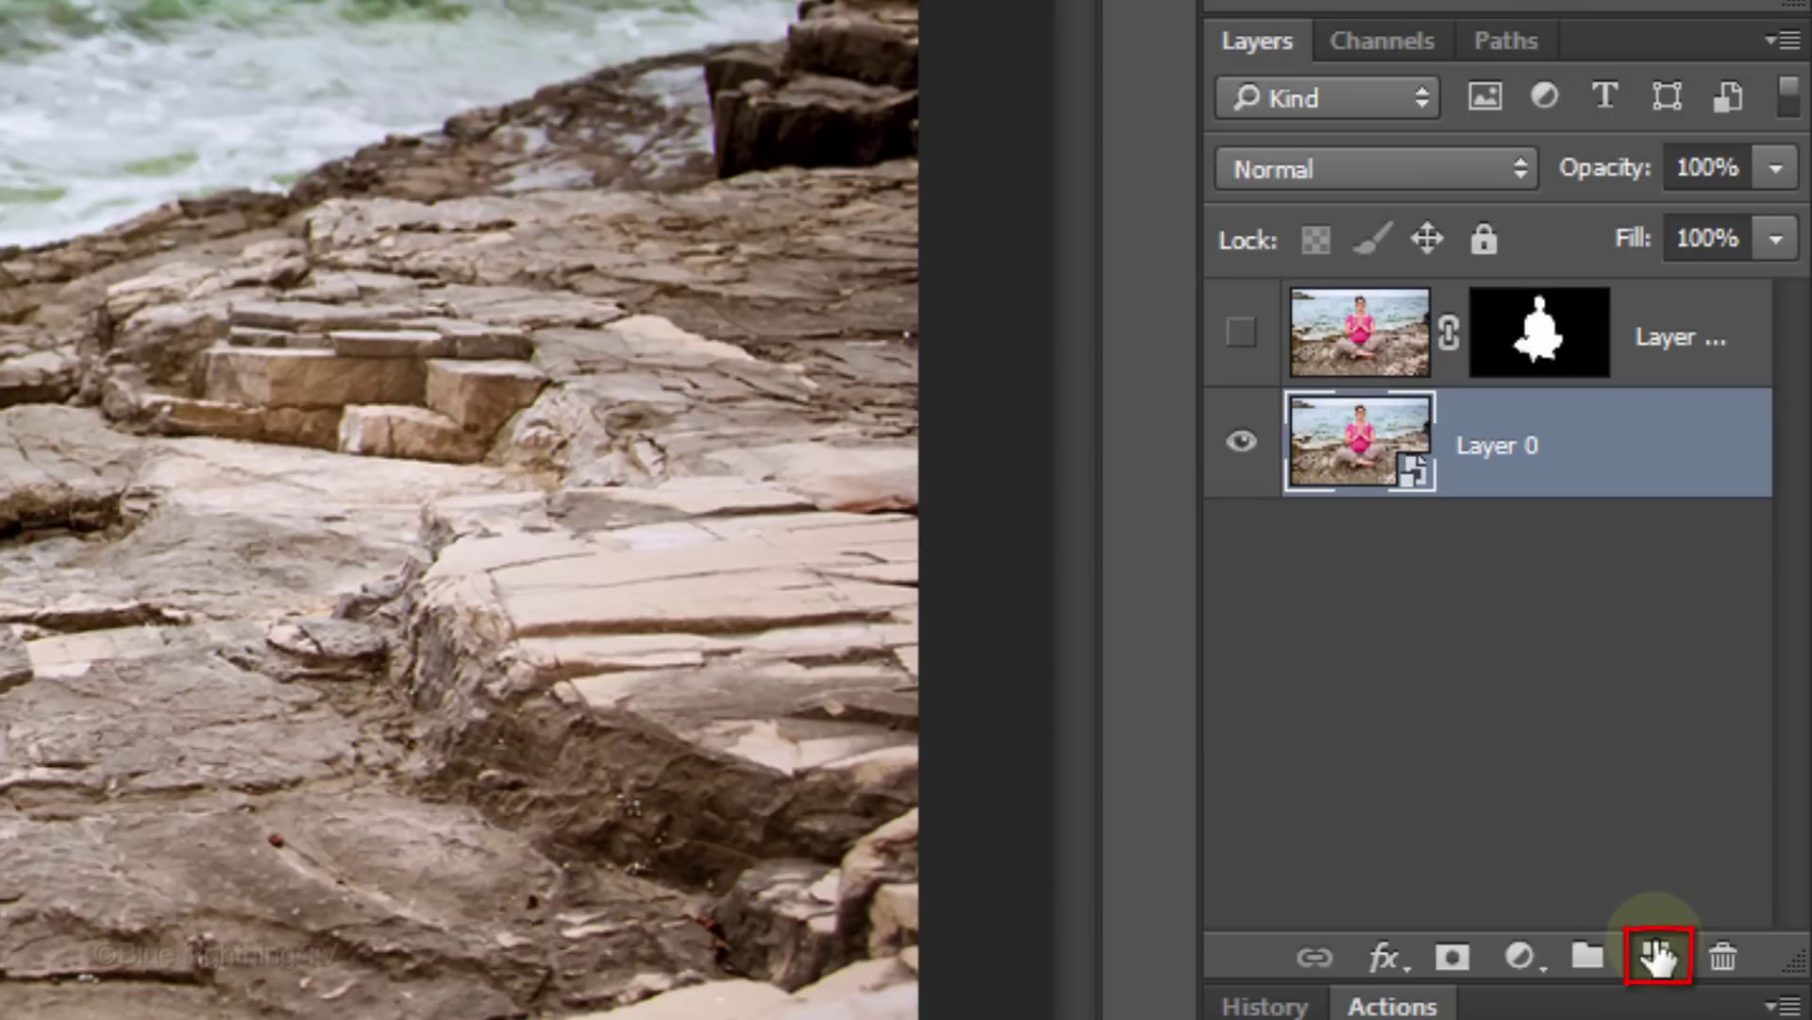
{"action": "left_click", "coordinate": [1658, 956]}
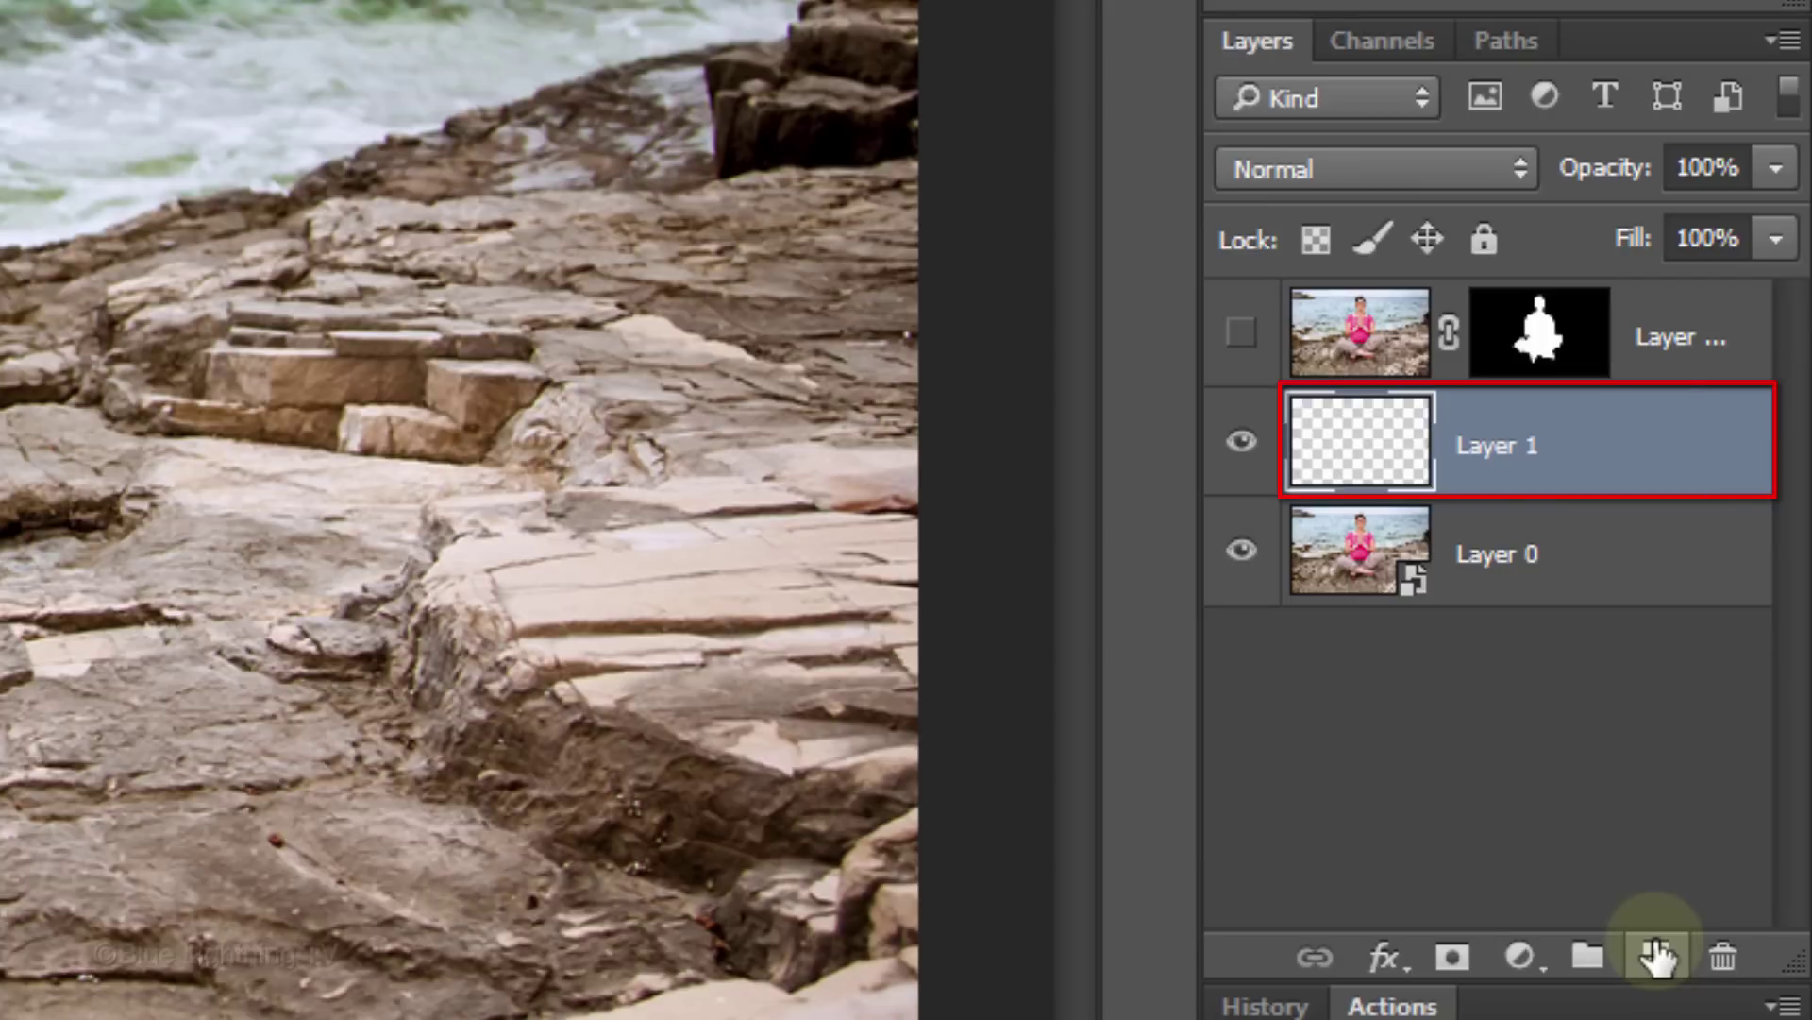
{"action": "double_click", "coordinate": [1507, 446]}
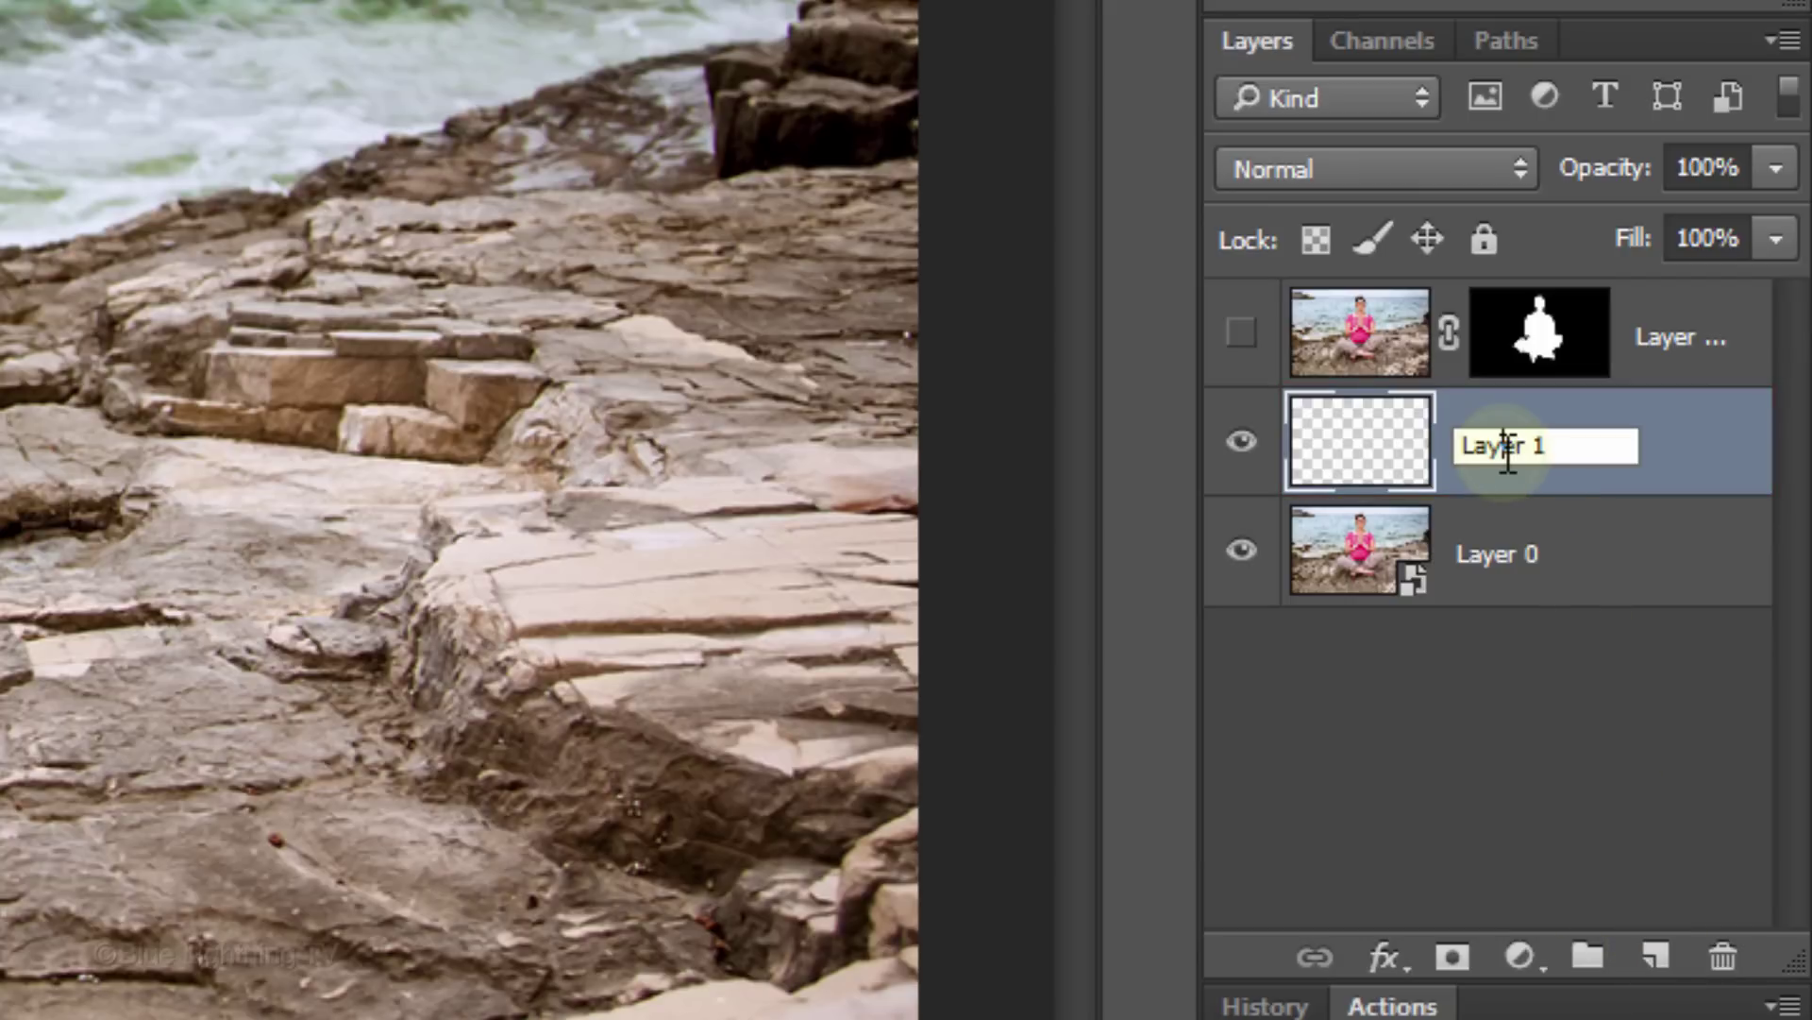
{"action": "type", "text": "Frame"}
{"action": "key", "text": "Return"}
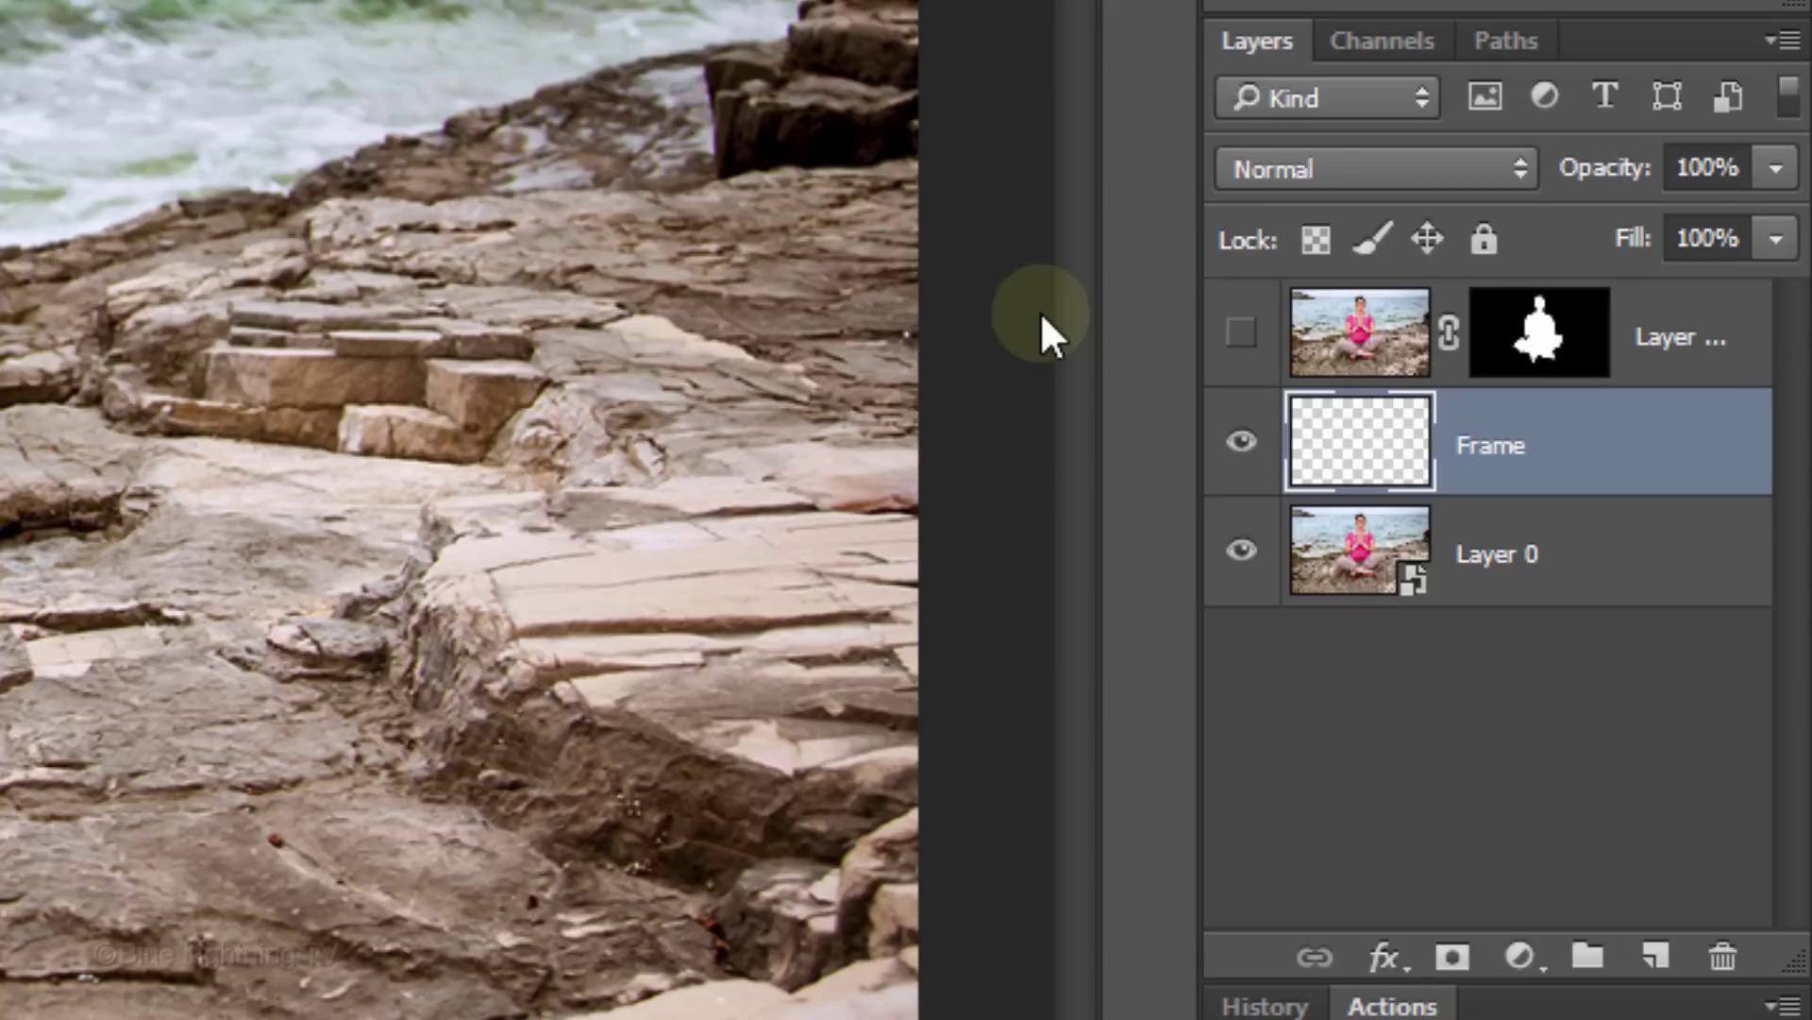
Add a new empty layer beneath Layer 0 and name it Bkg
{"action": "left_click", "coordinate": [1366, 547]}
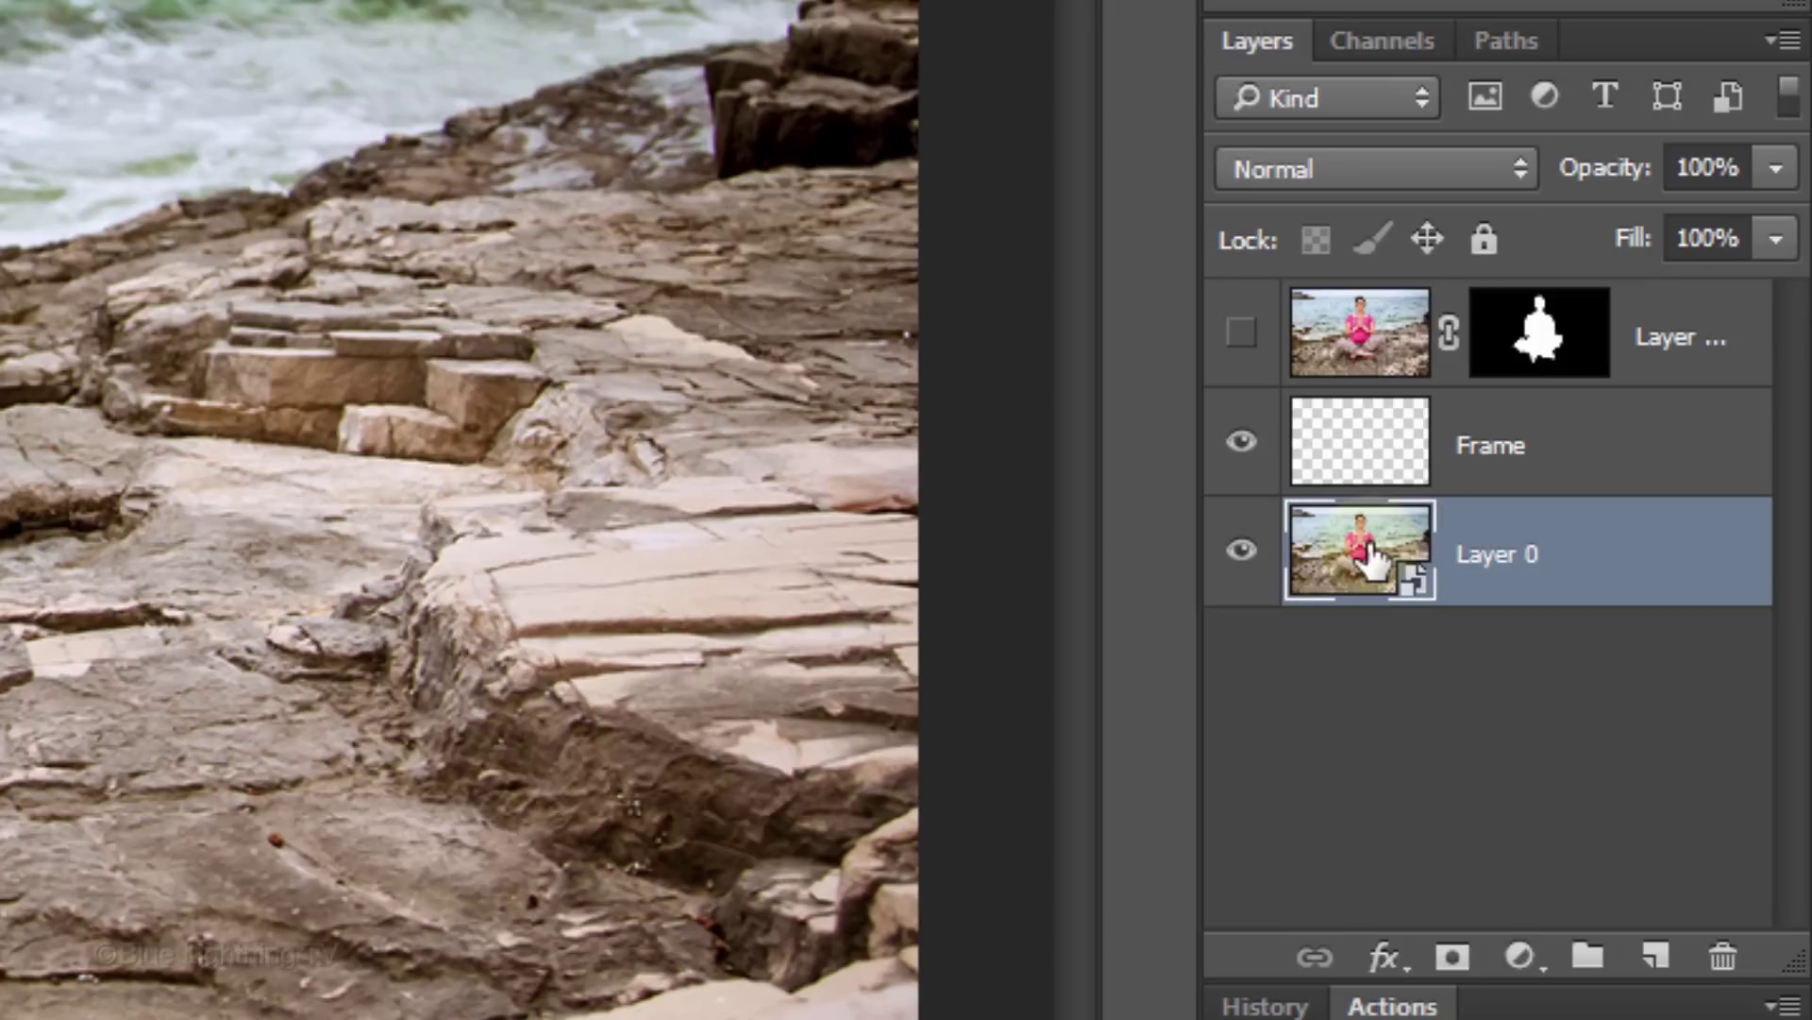
{"action": "left_click", "coordinate": [1503, 754]}
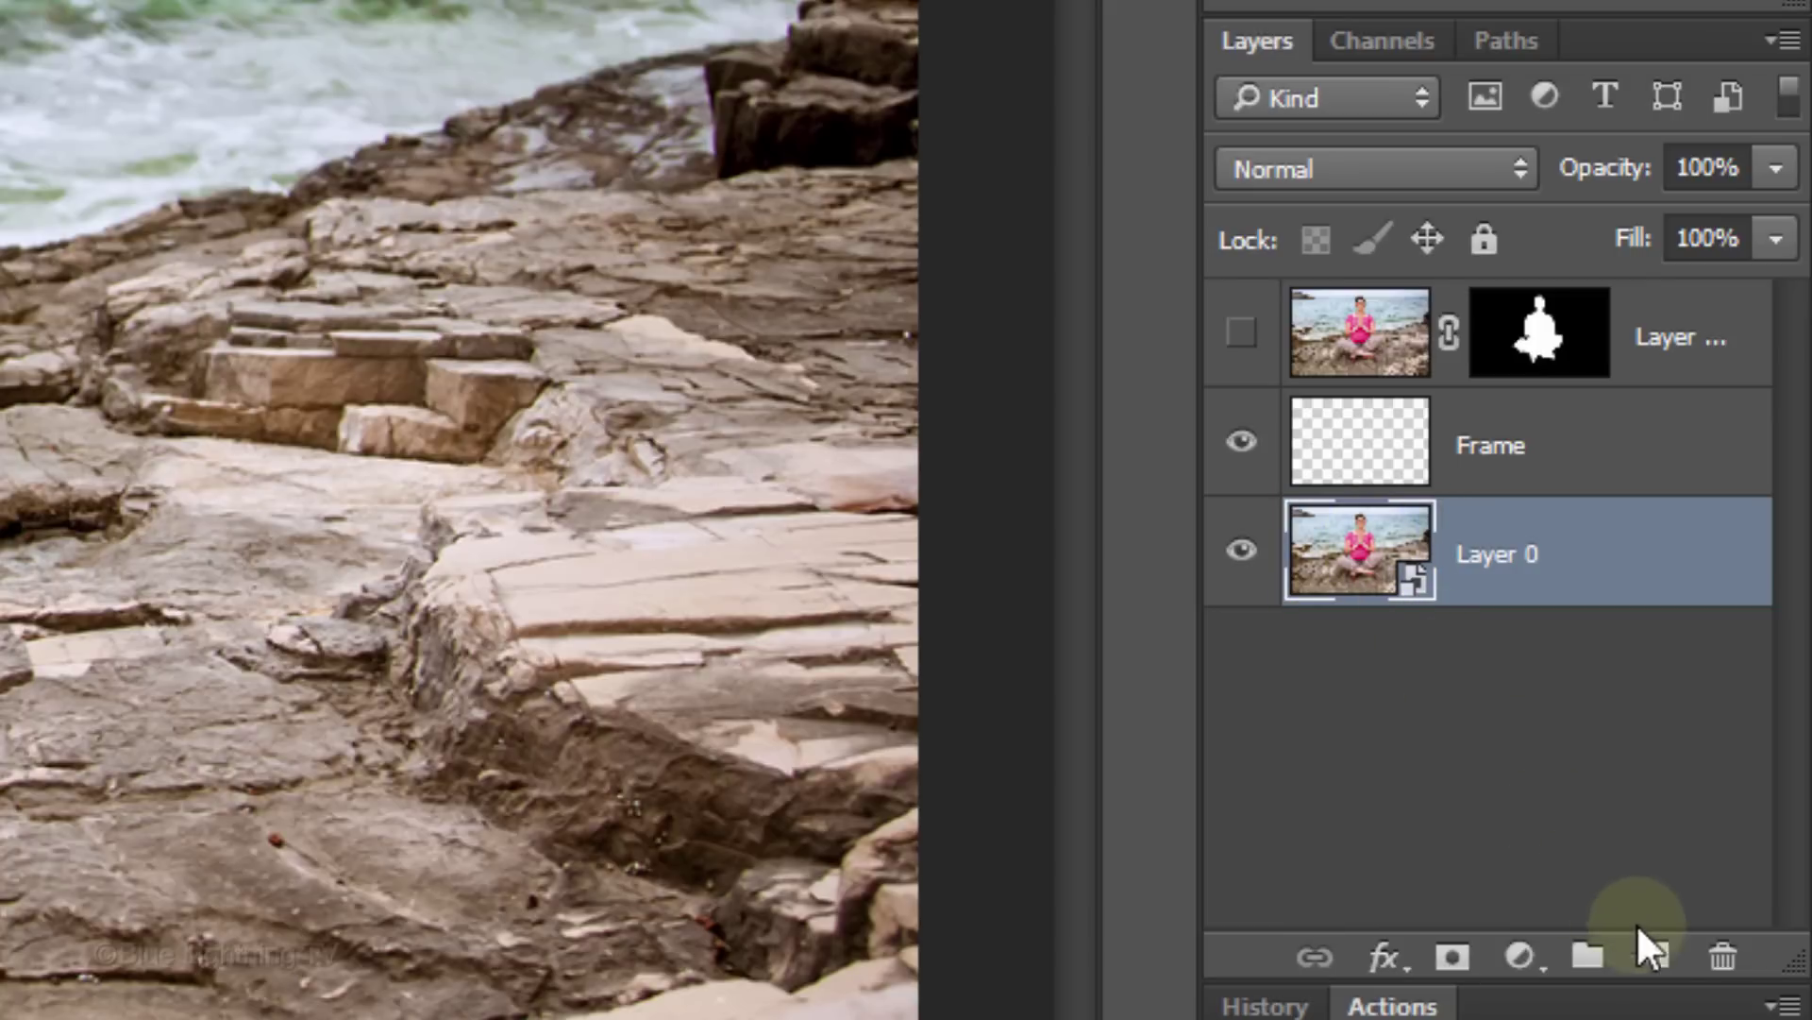
{"action": "key", "text": "ctrl"}
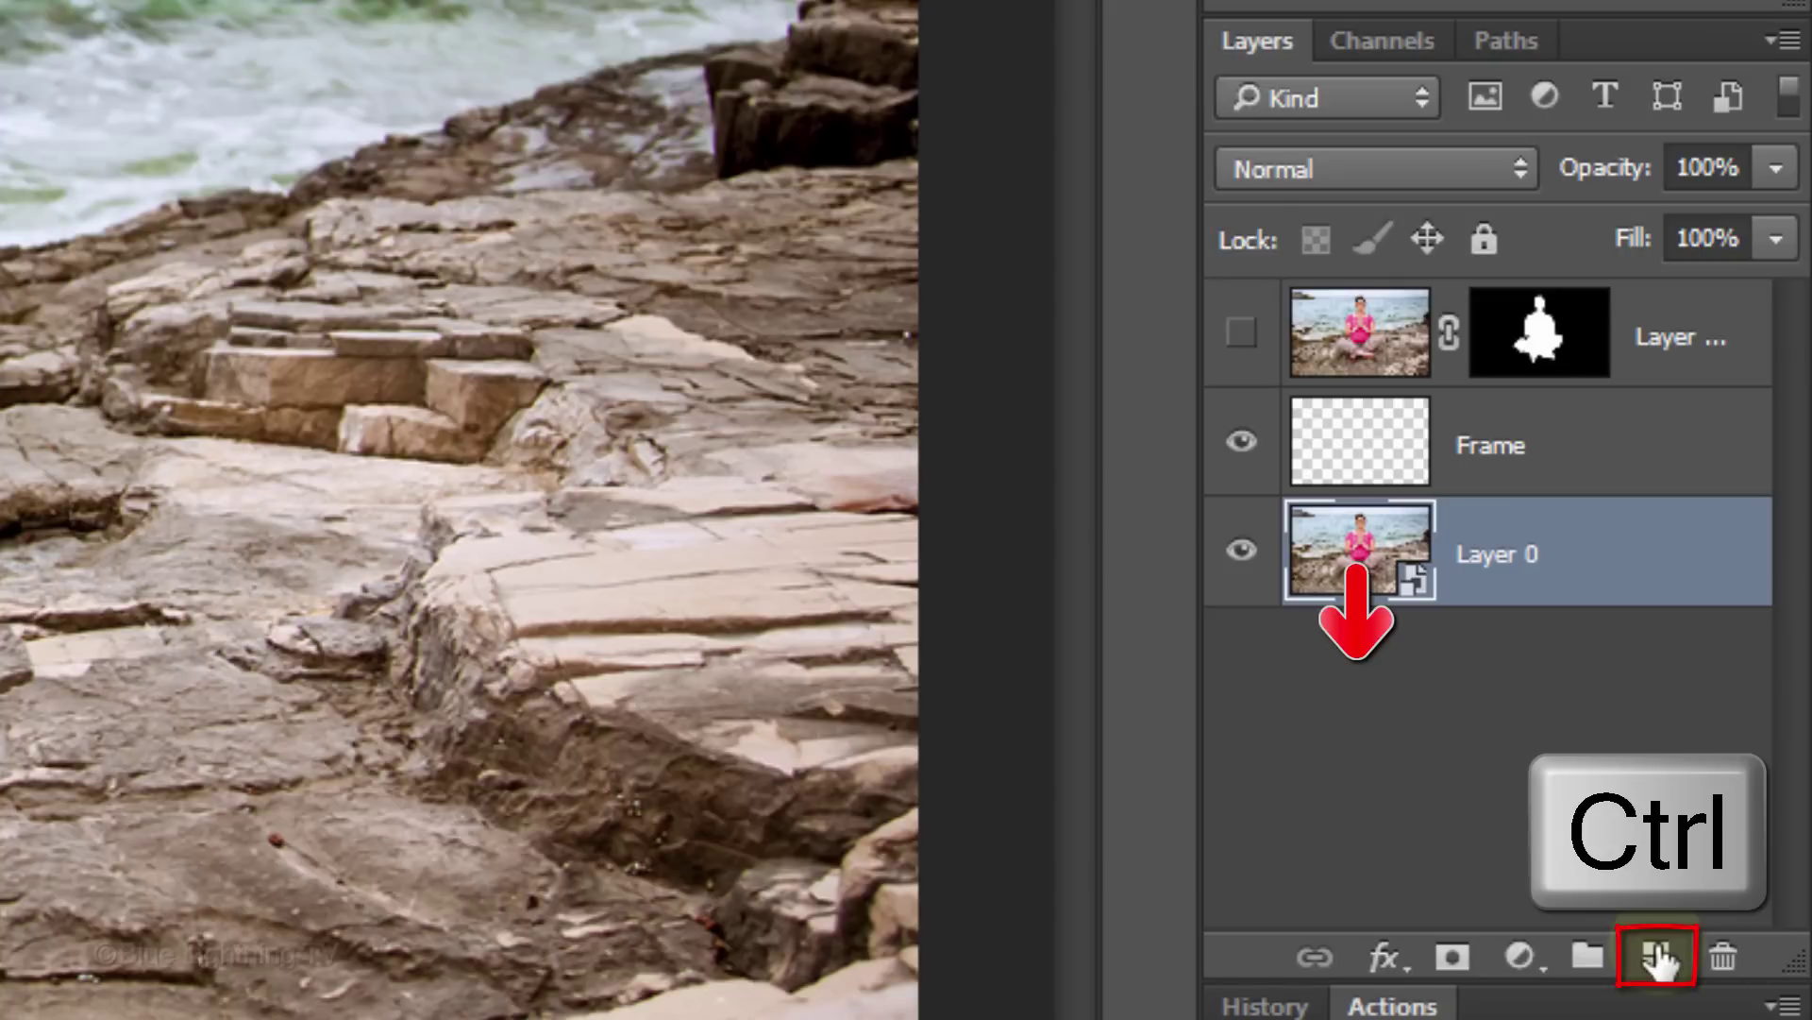
{"action": "left_click", "coordinate": [1659, 958], "text": "ctrl"}
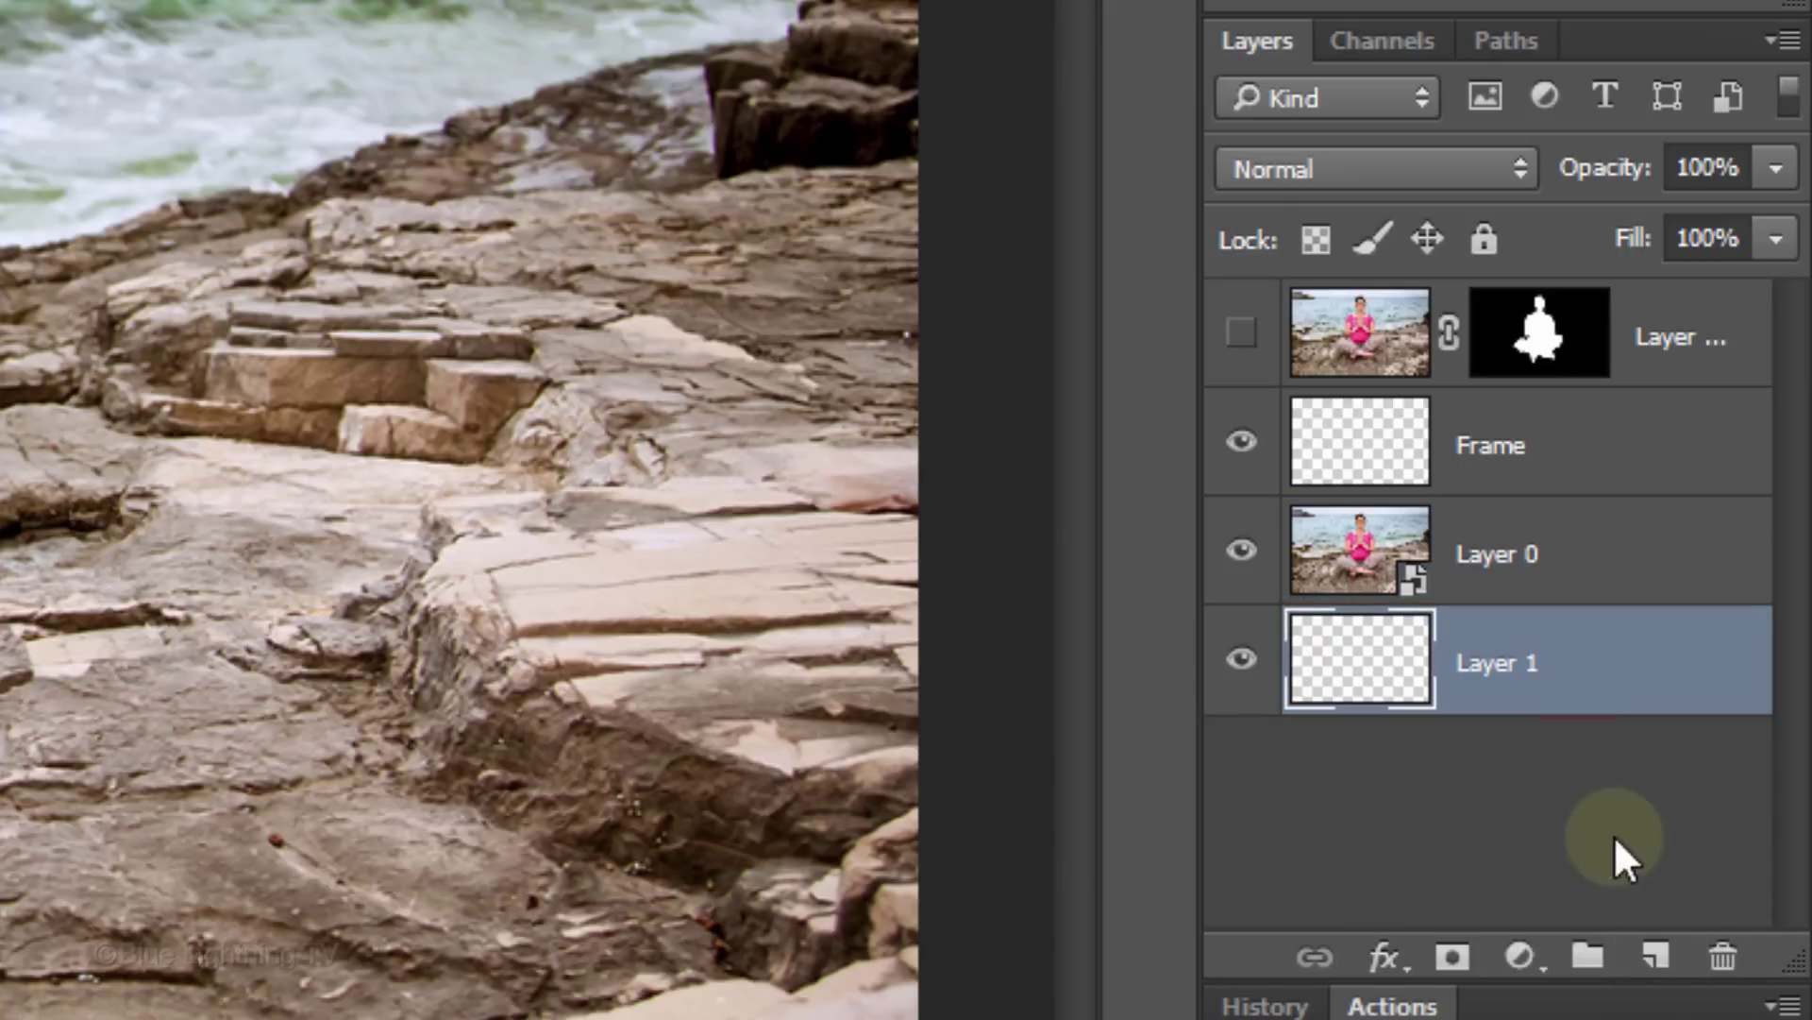
{"action": "double_click", "coordinate": [1478, 656]}
{"action": "type", "text": "Bkg"}
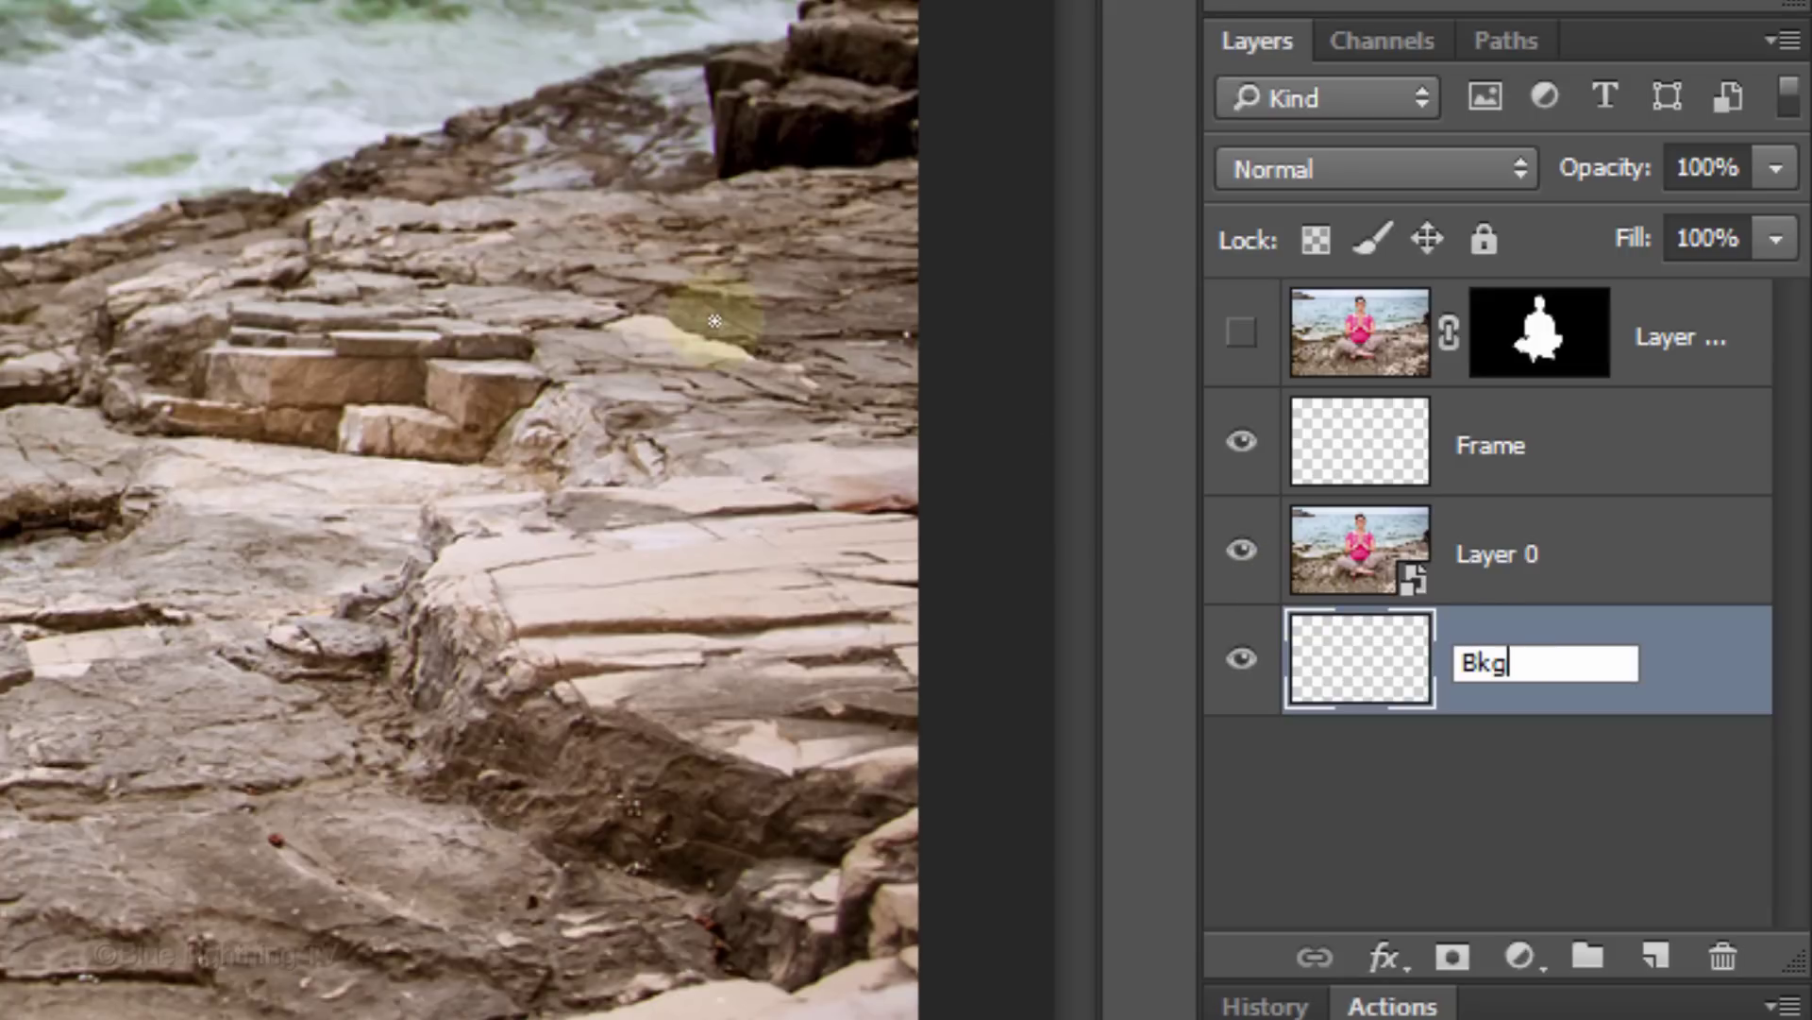
{"action": "key", "text": "Return"}
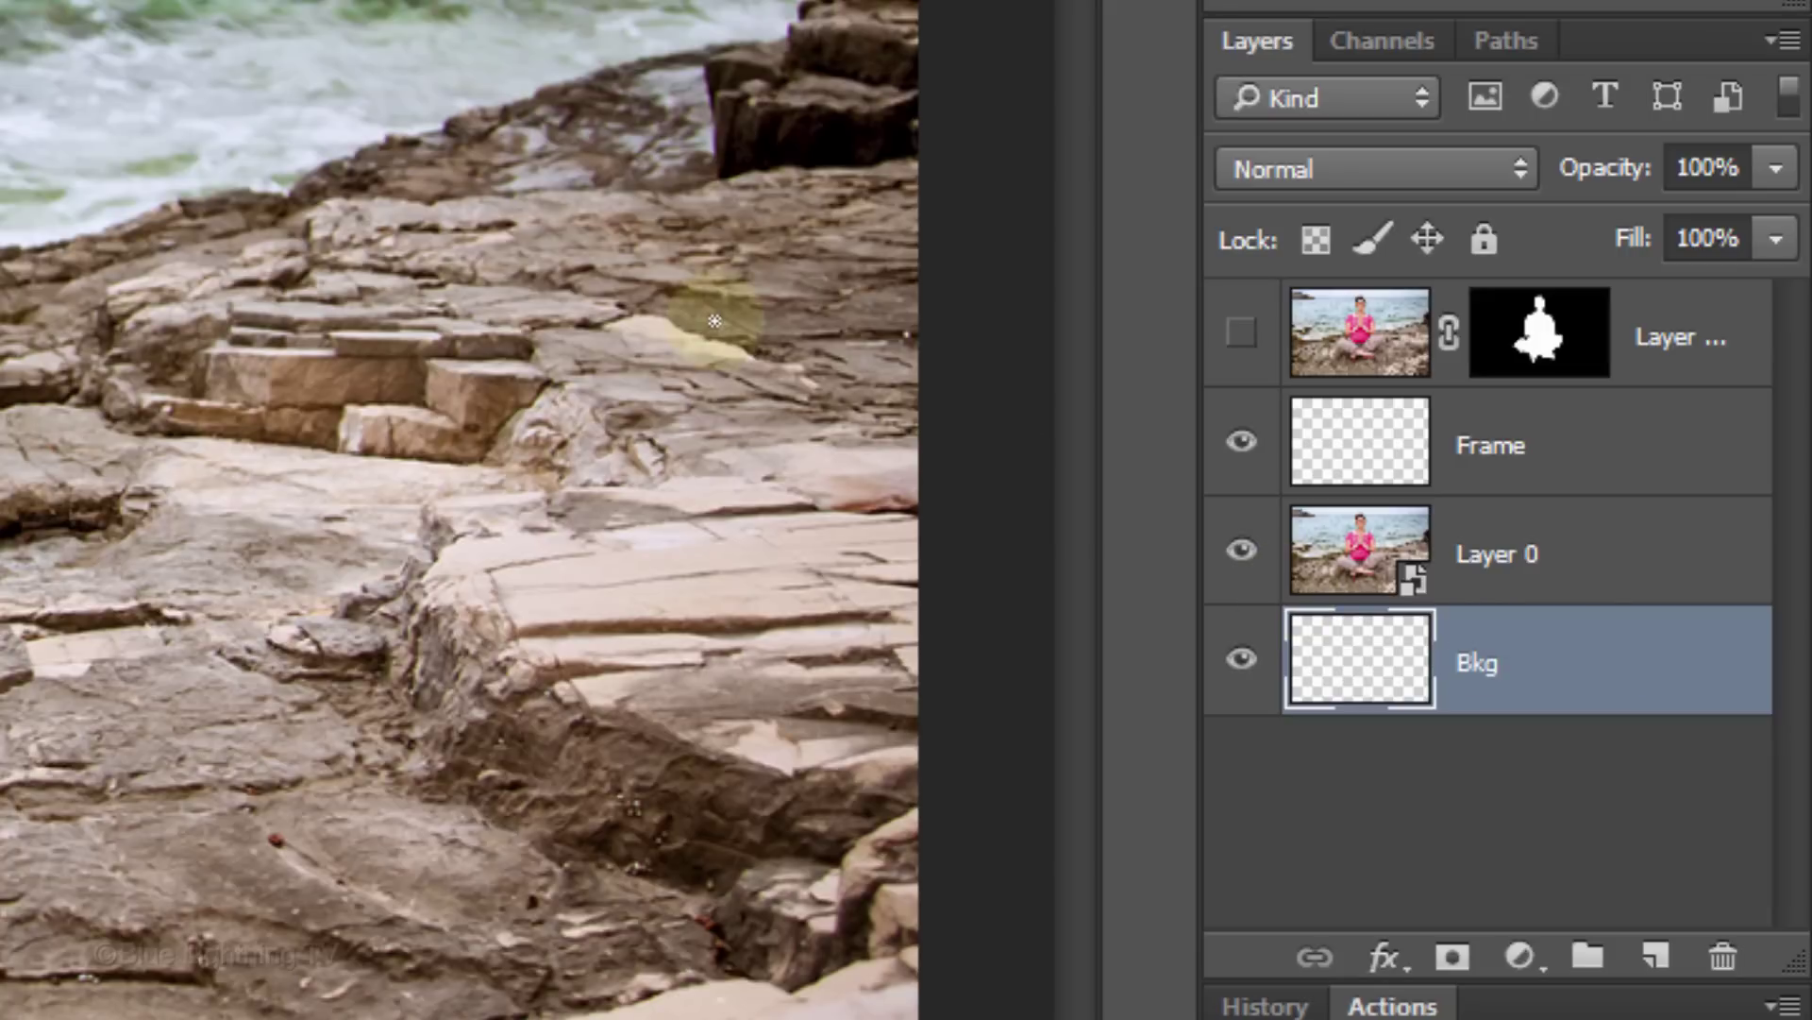
Hide the Frame and Layer 0 layers so only Bkg shows, and select the Gradient Tool
{"action": "left_click", "coordinate": [1237, 445]}
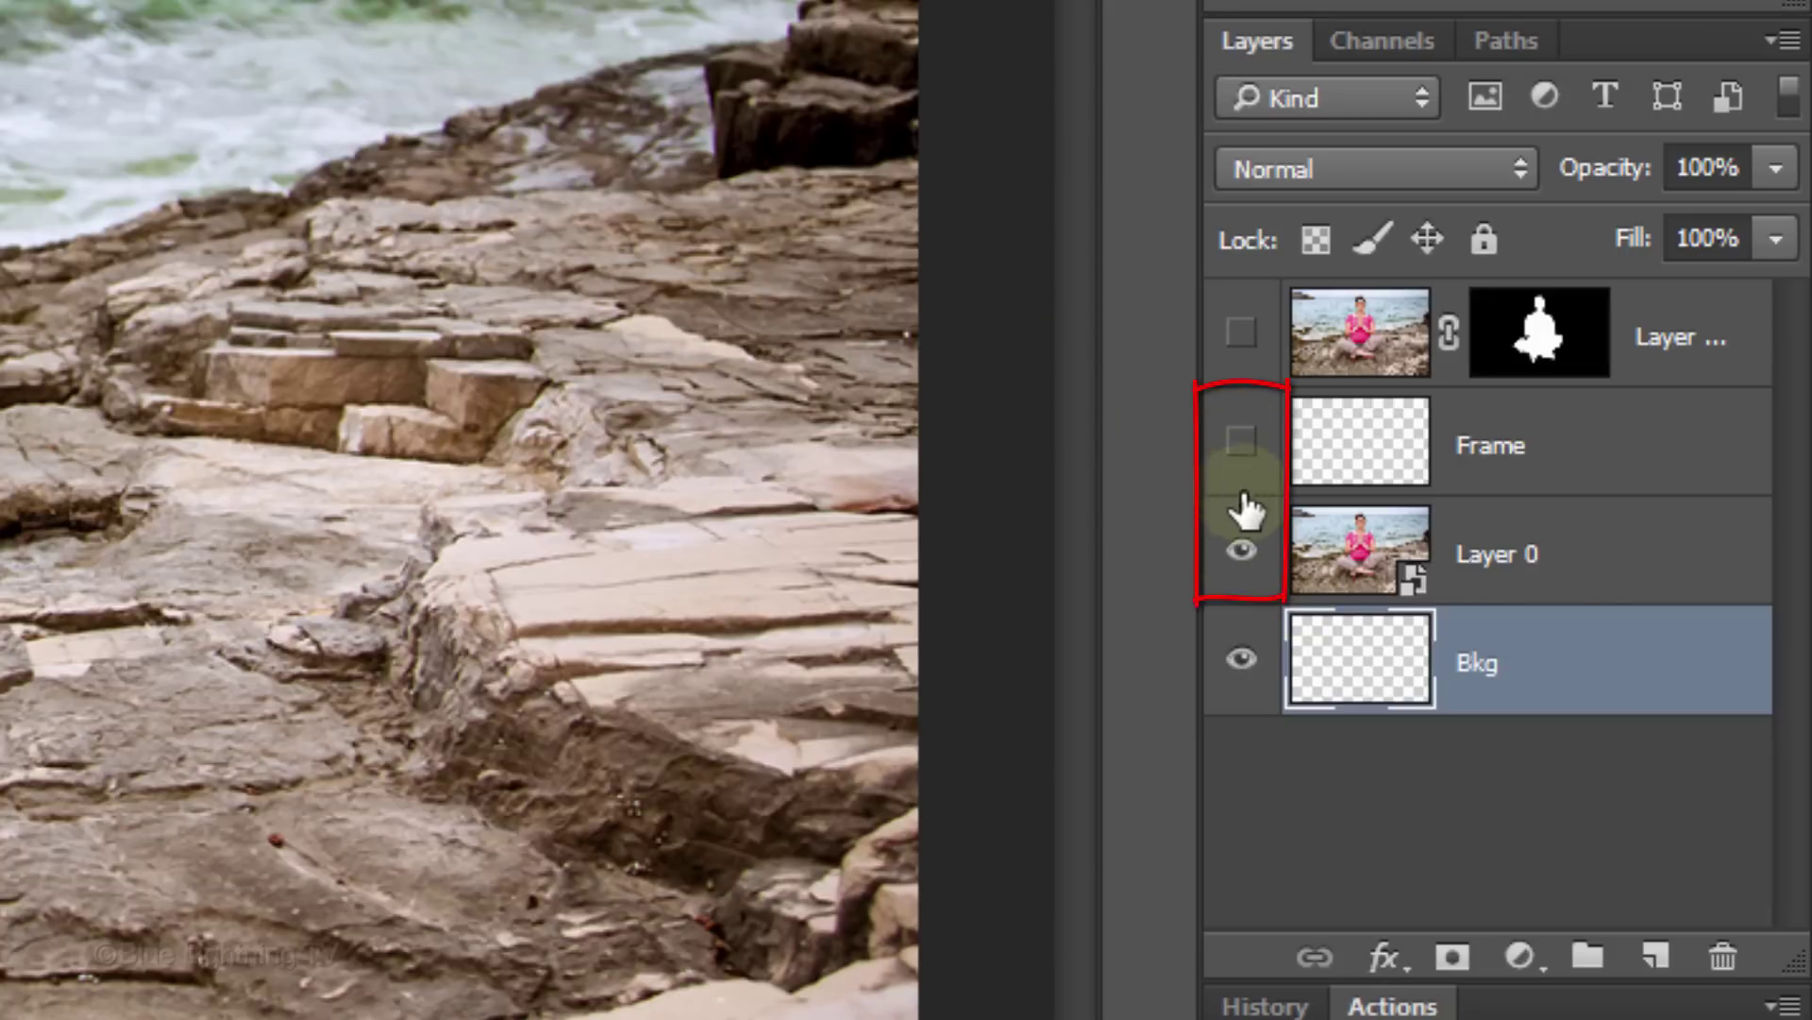
{"action": "left_click", "coordinate": [1243, 555]}
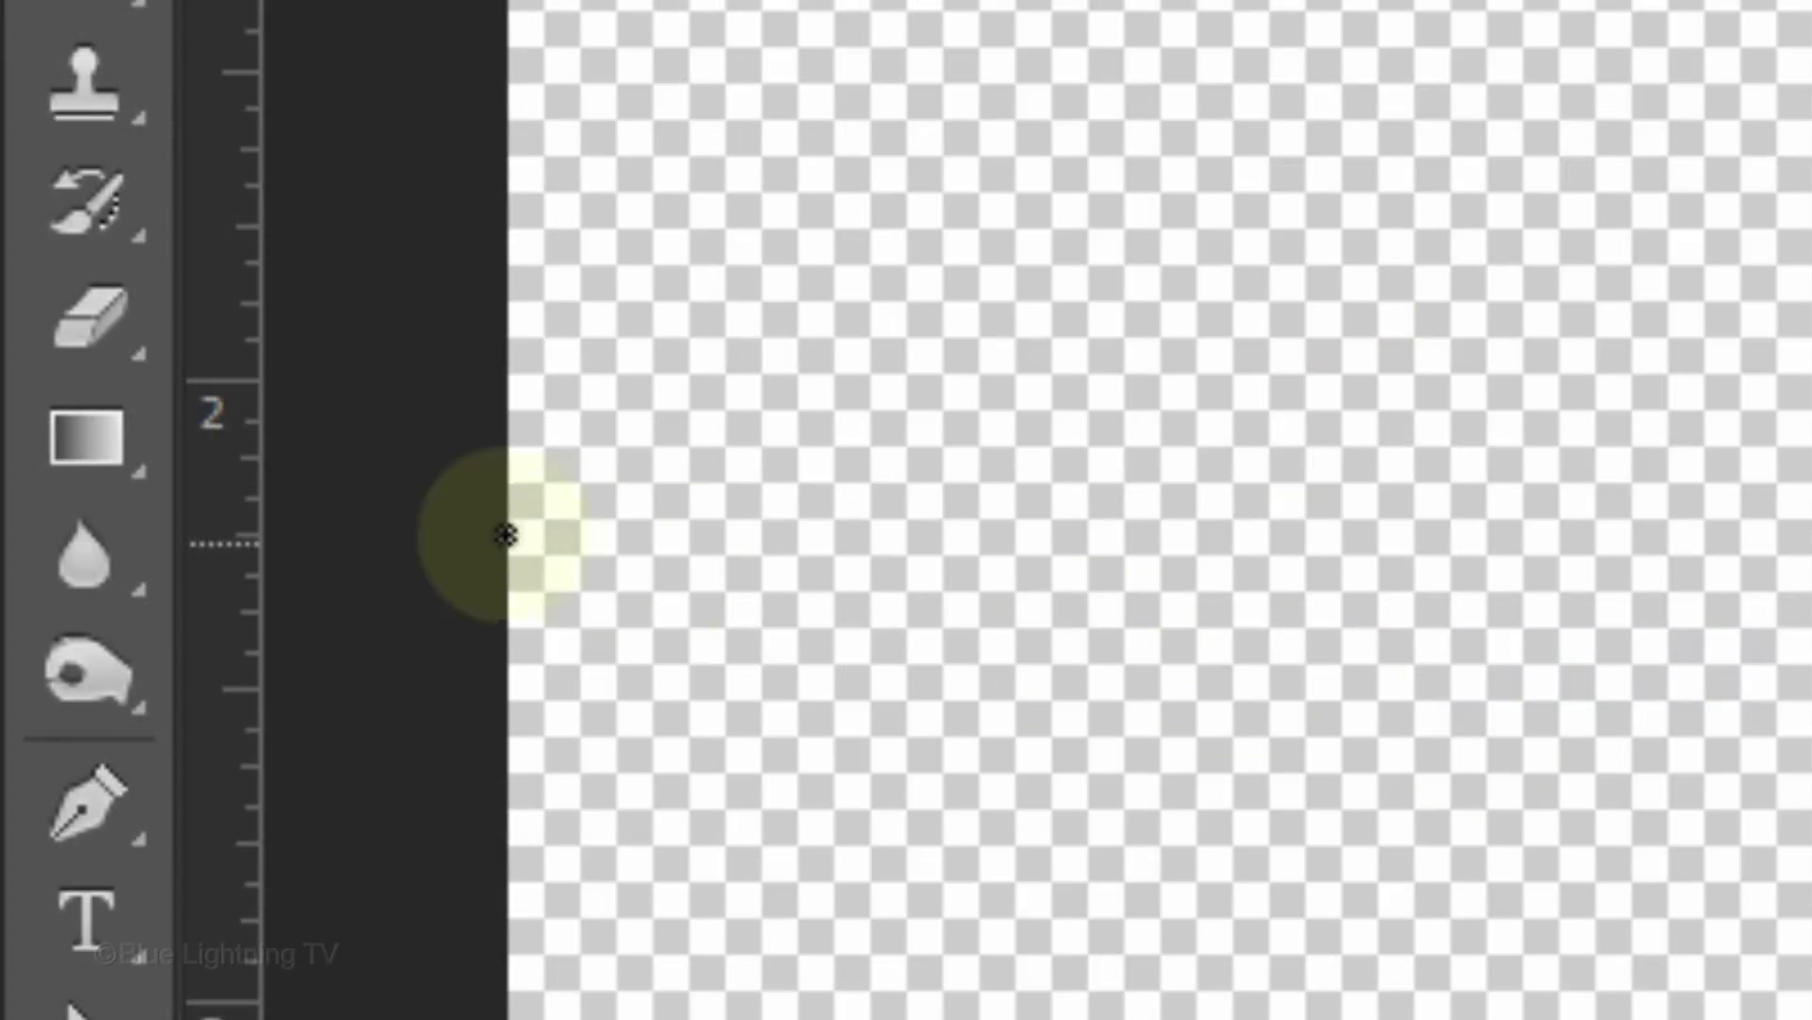
{"action": "left_click", "coordinate": [86, 436]}
{"action": "mouse_move", "coordinate": [92, 434]}
{"action": "left_mouse_down"}
{"action": "mouse_move", "coordinate": [425, 401]}
{"action": "mouse_move", "coordinate": [445, 433]}
{"action": "left_mouse_up"}
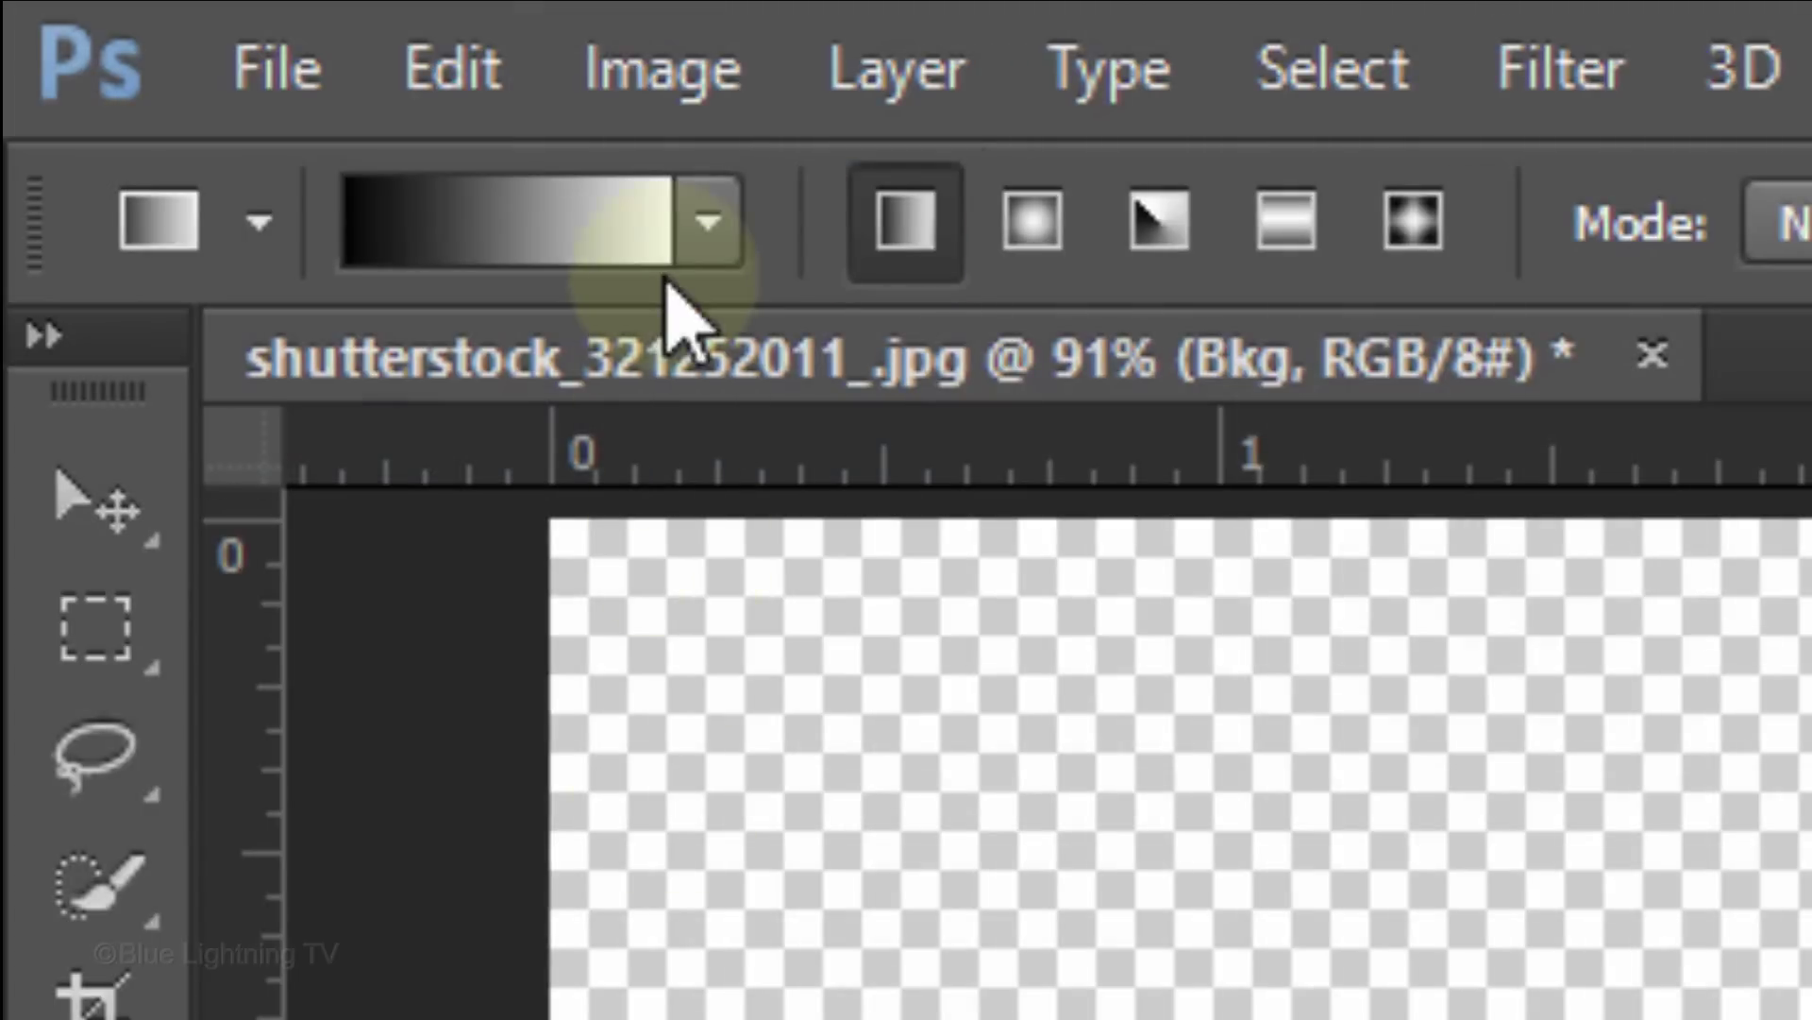
Change the gradient's white stop to 50% brightness grey and draw it vertically top to bottom on Bkg
{"action": "left_click", "coordinate": [623, 227]}
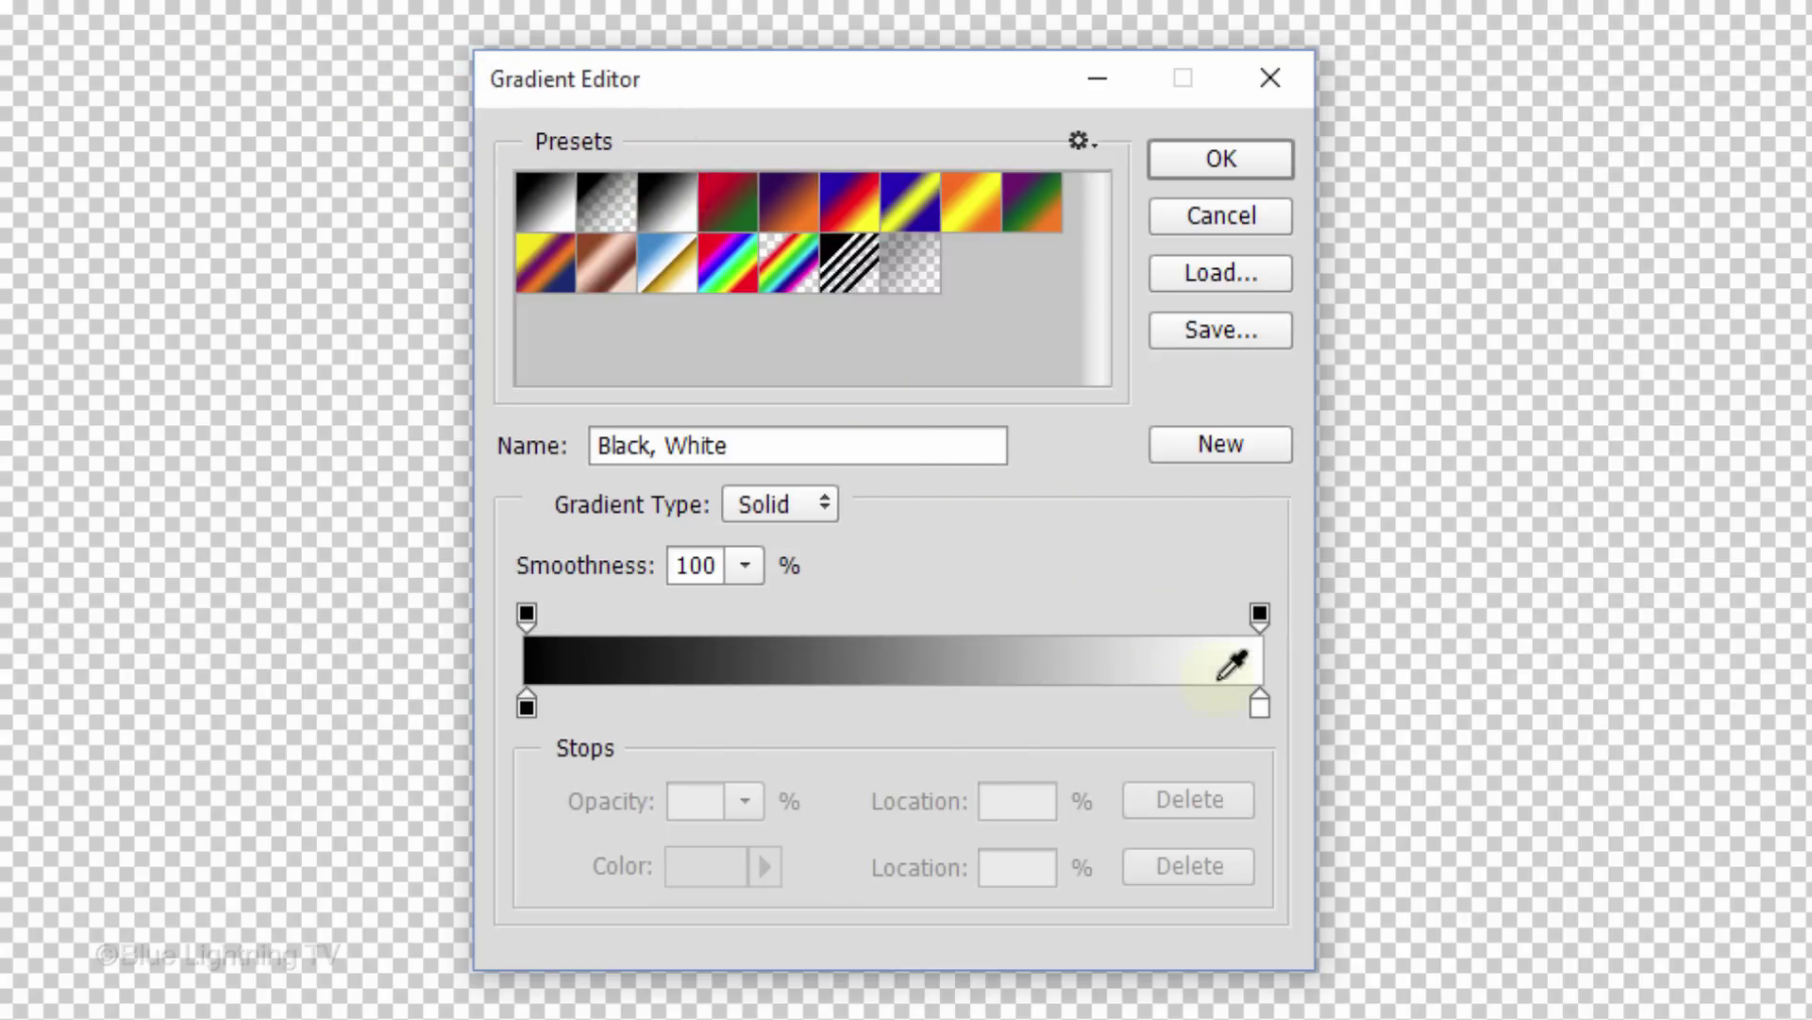
{"action": "left_click", "coordinate": [1260, 704]}
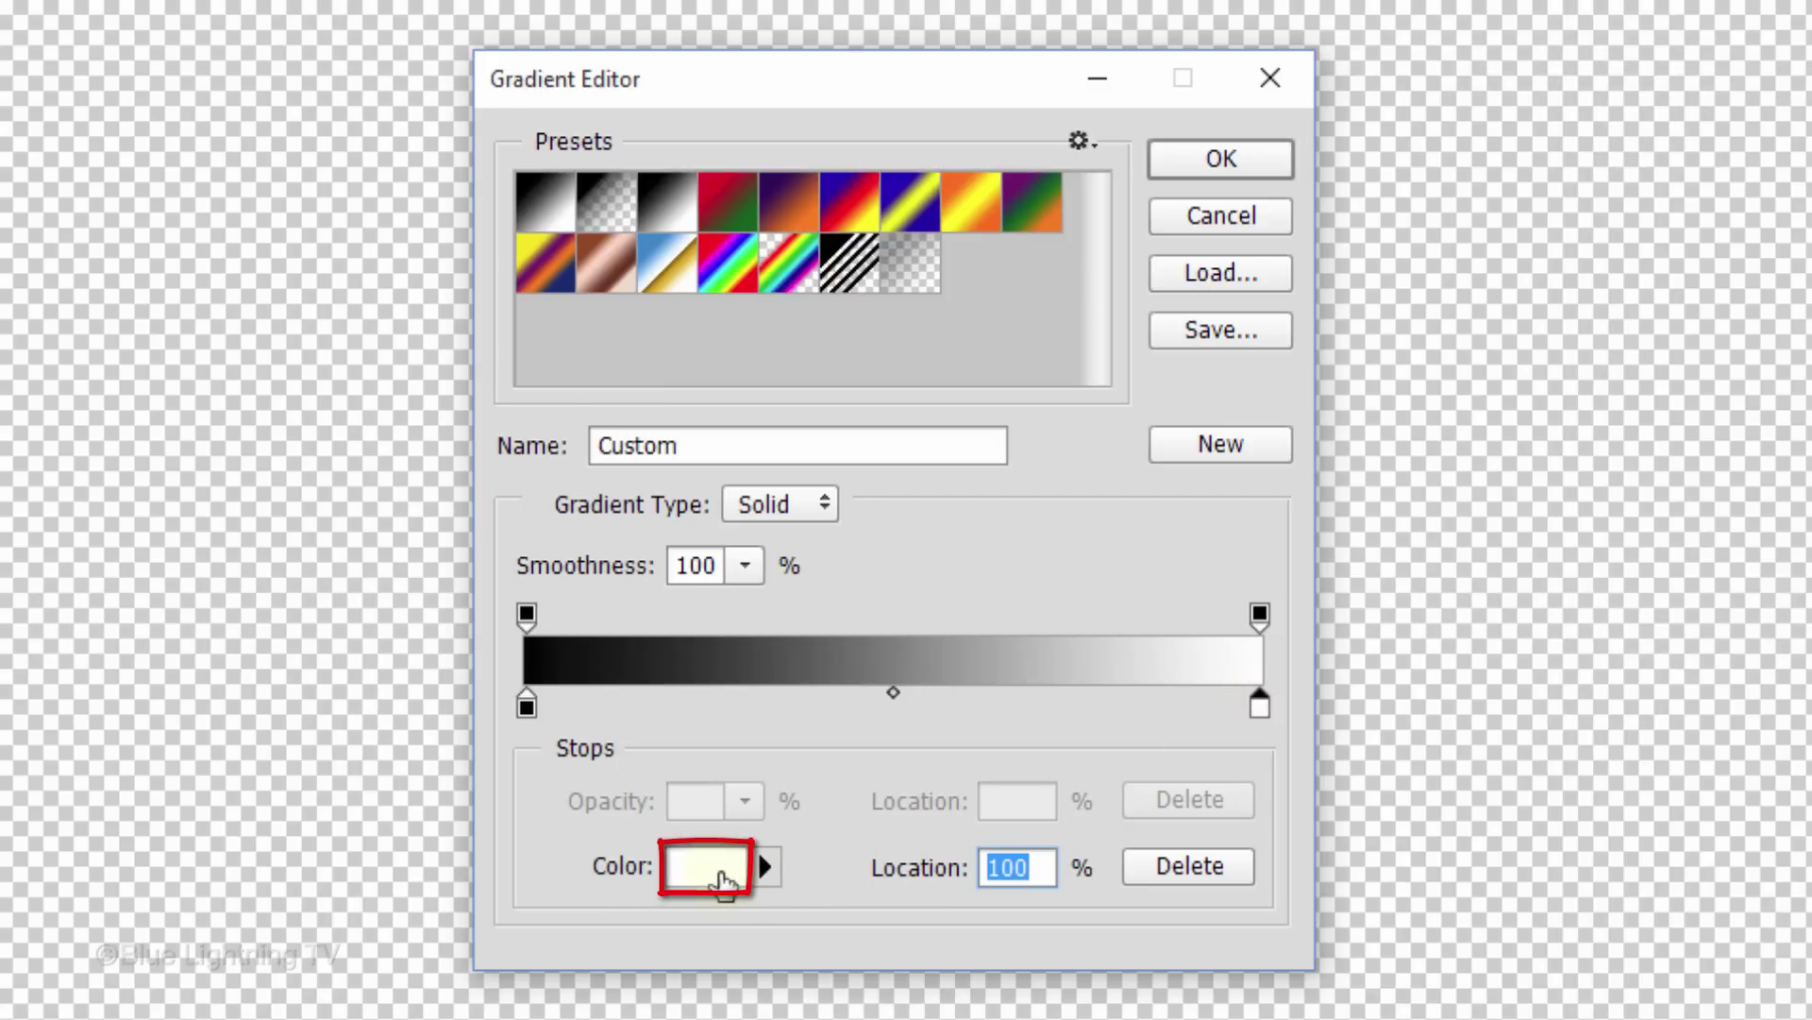
{"action": "left_click", "coordinate": [722, 880]}
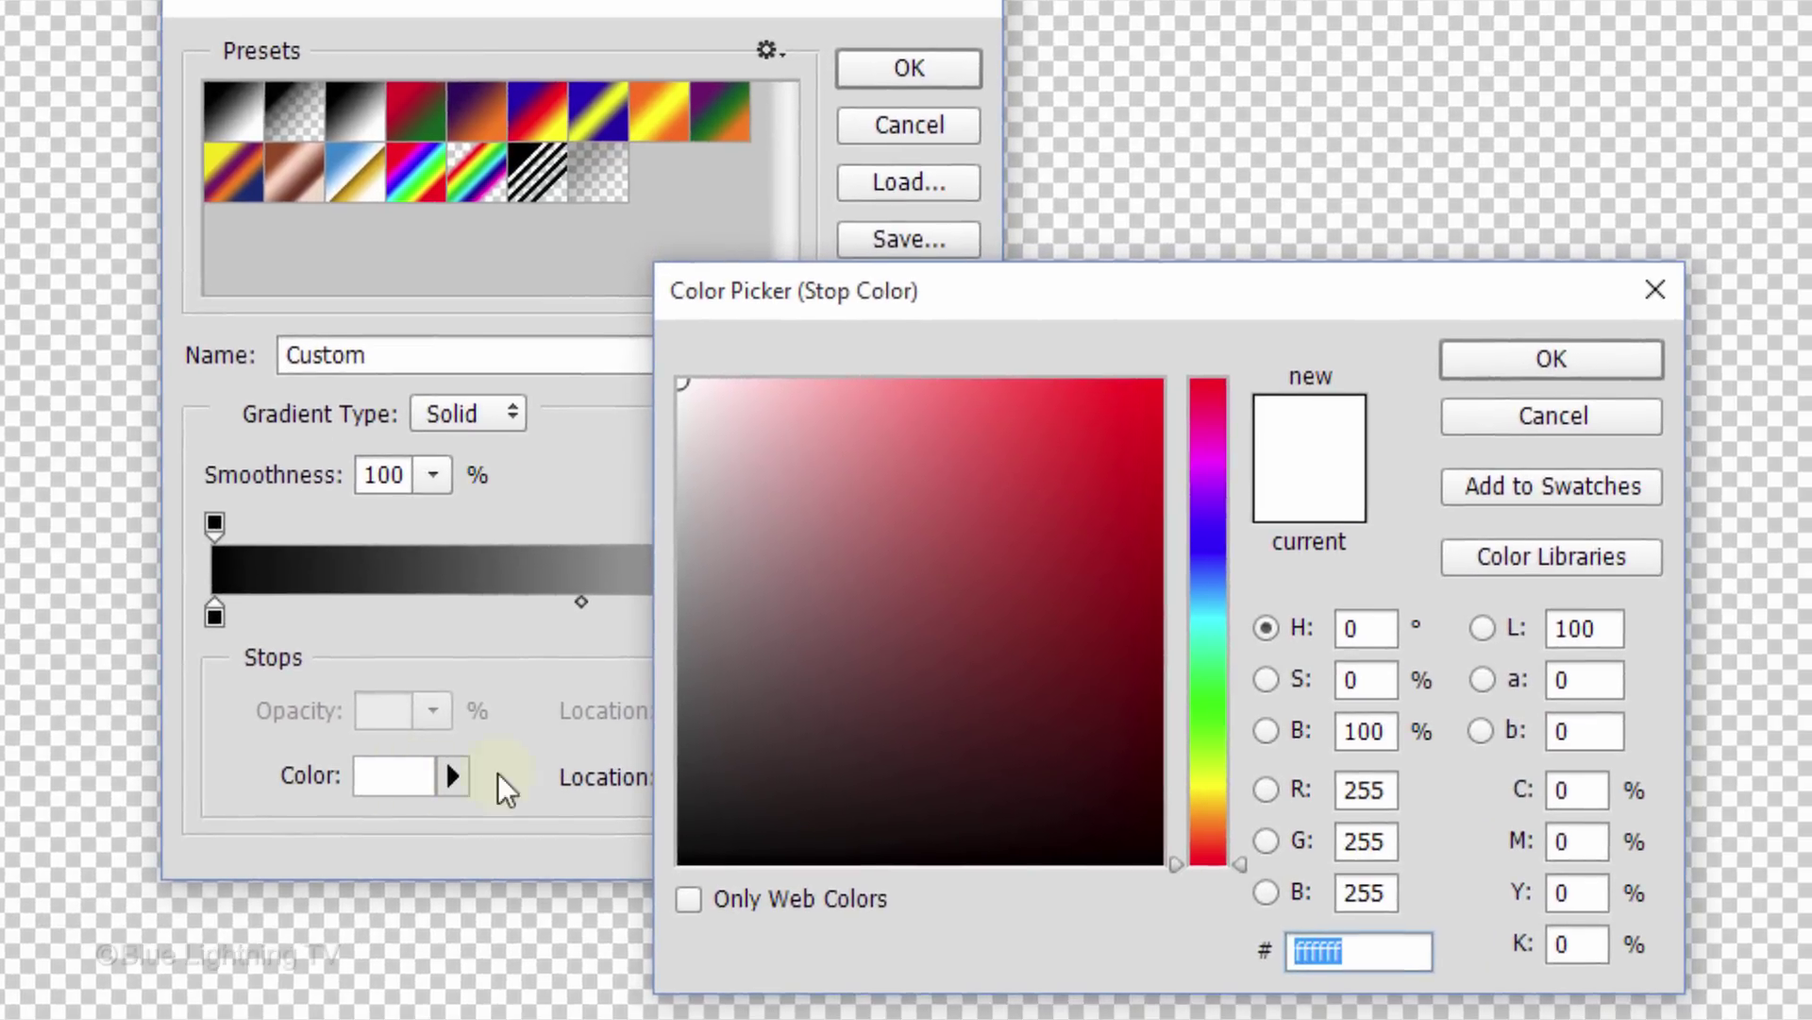
{"action": "left_click", "coordinate": [1384, 735]}
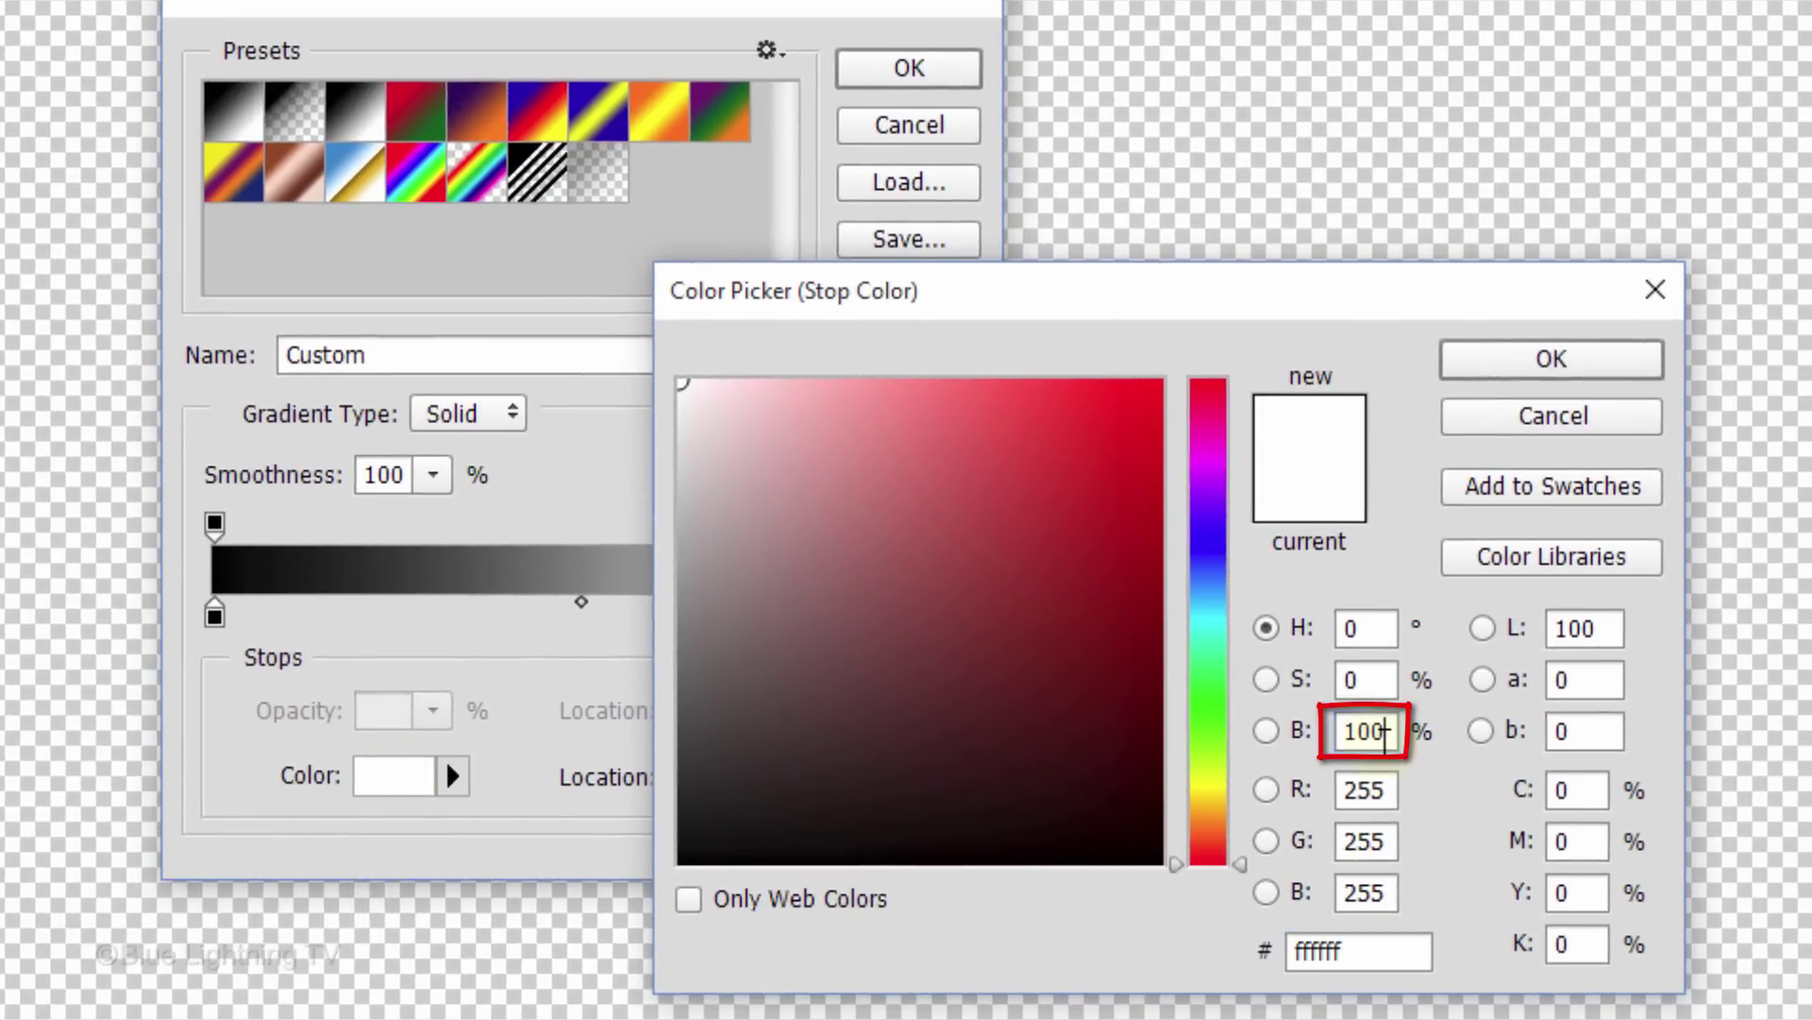
{"action": "double_click", "coordinate": [1384, 732]}
{"action": "type", "text": "50"}
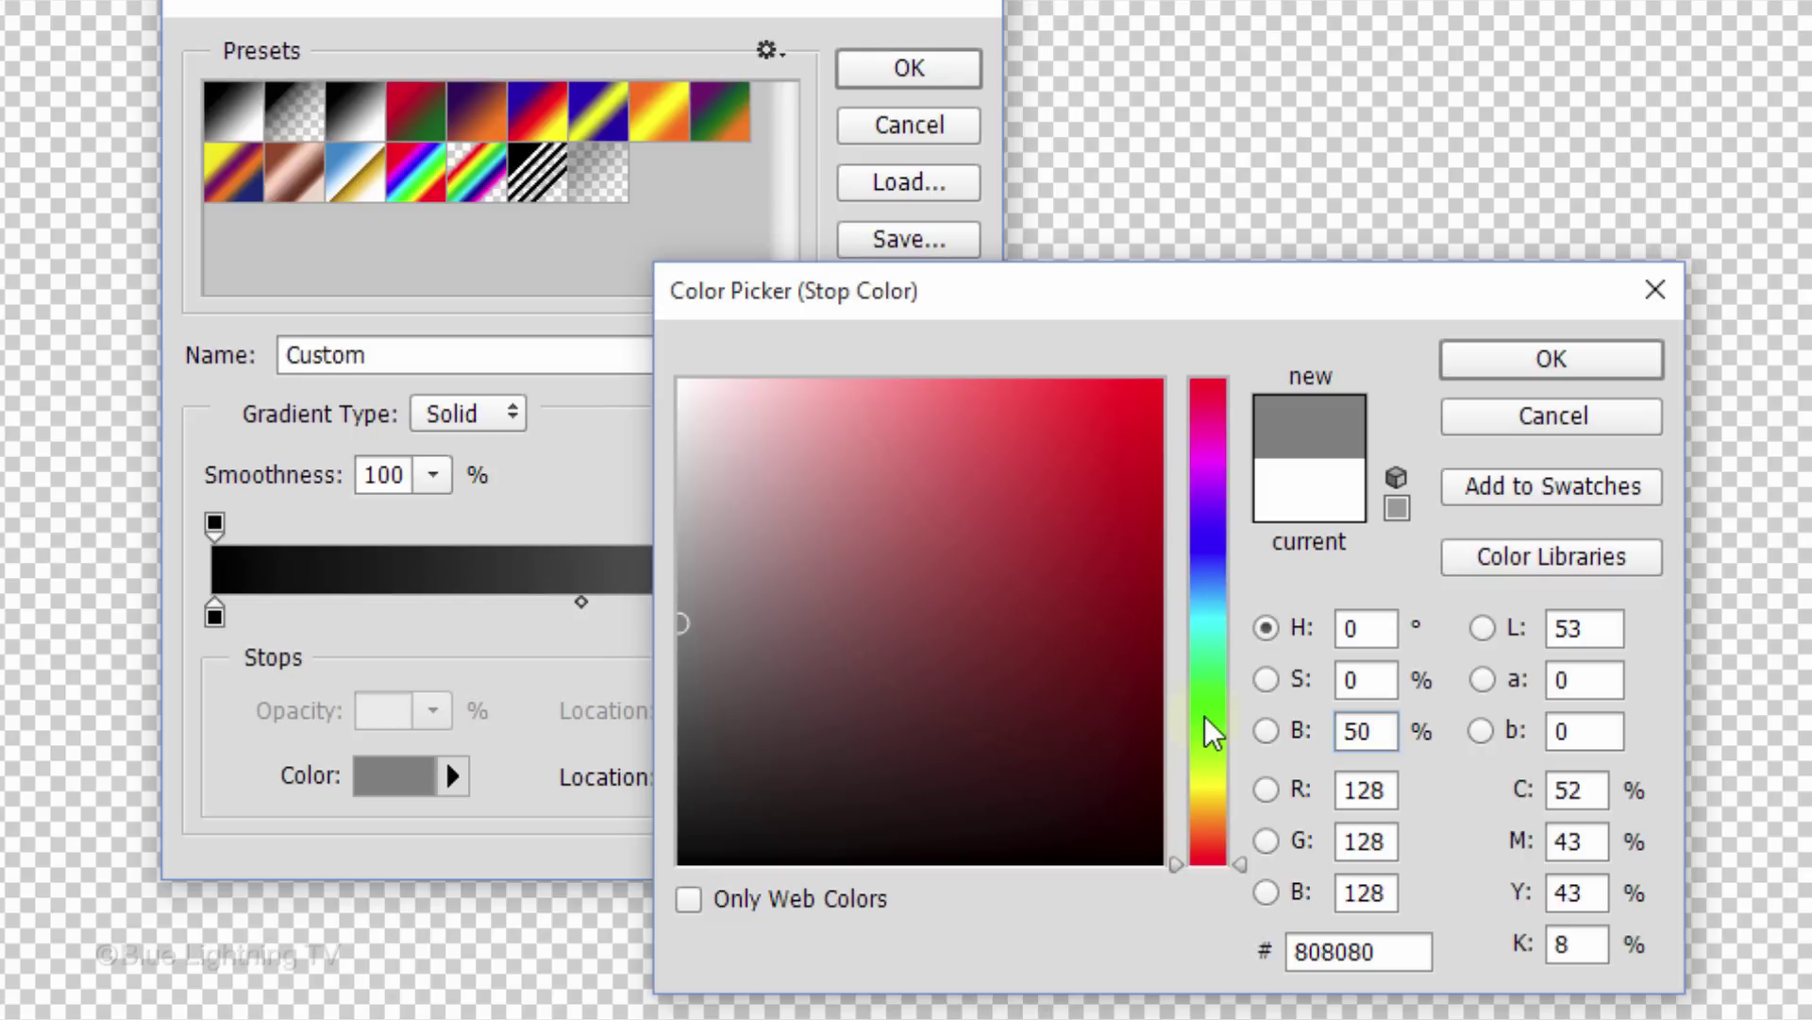
{"action": "key", "text": "Return"}
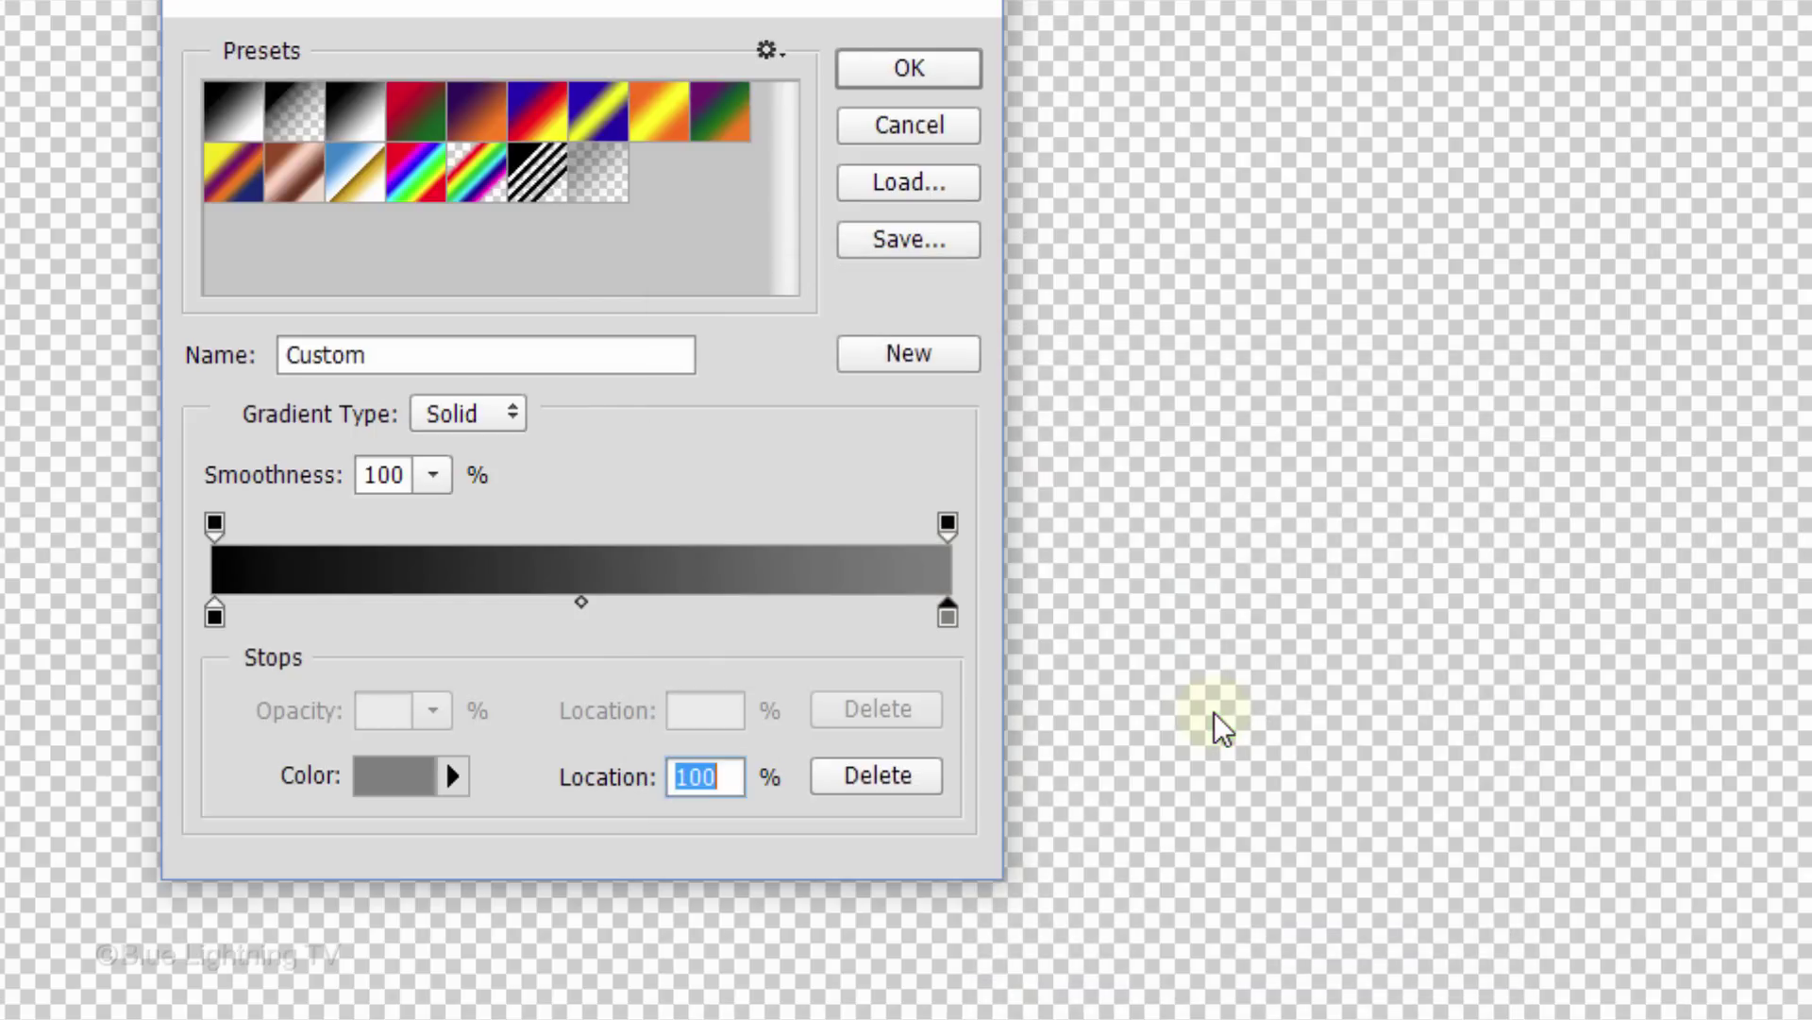
{"action": "key", "text": "Return"}
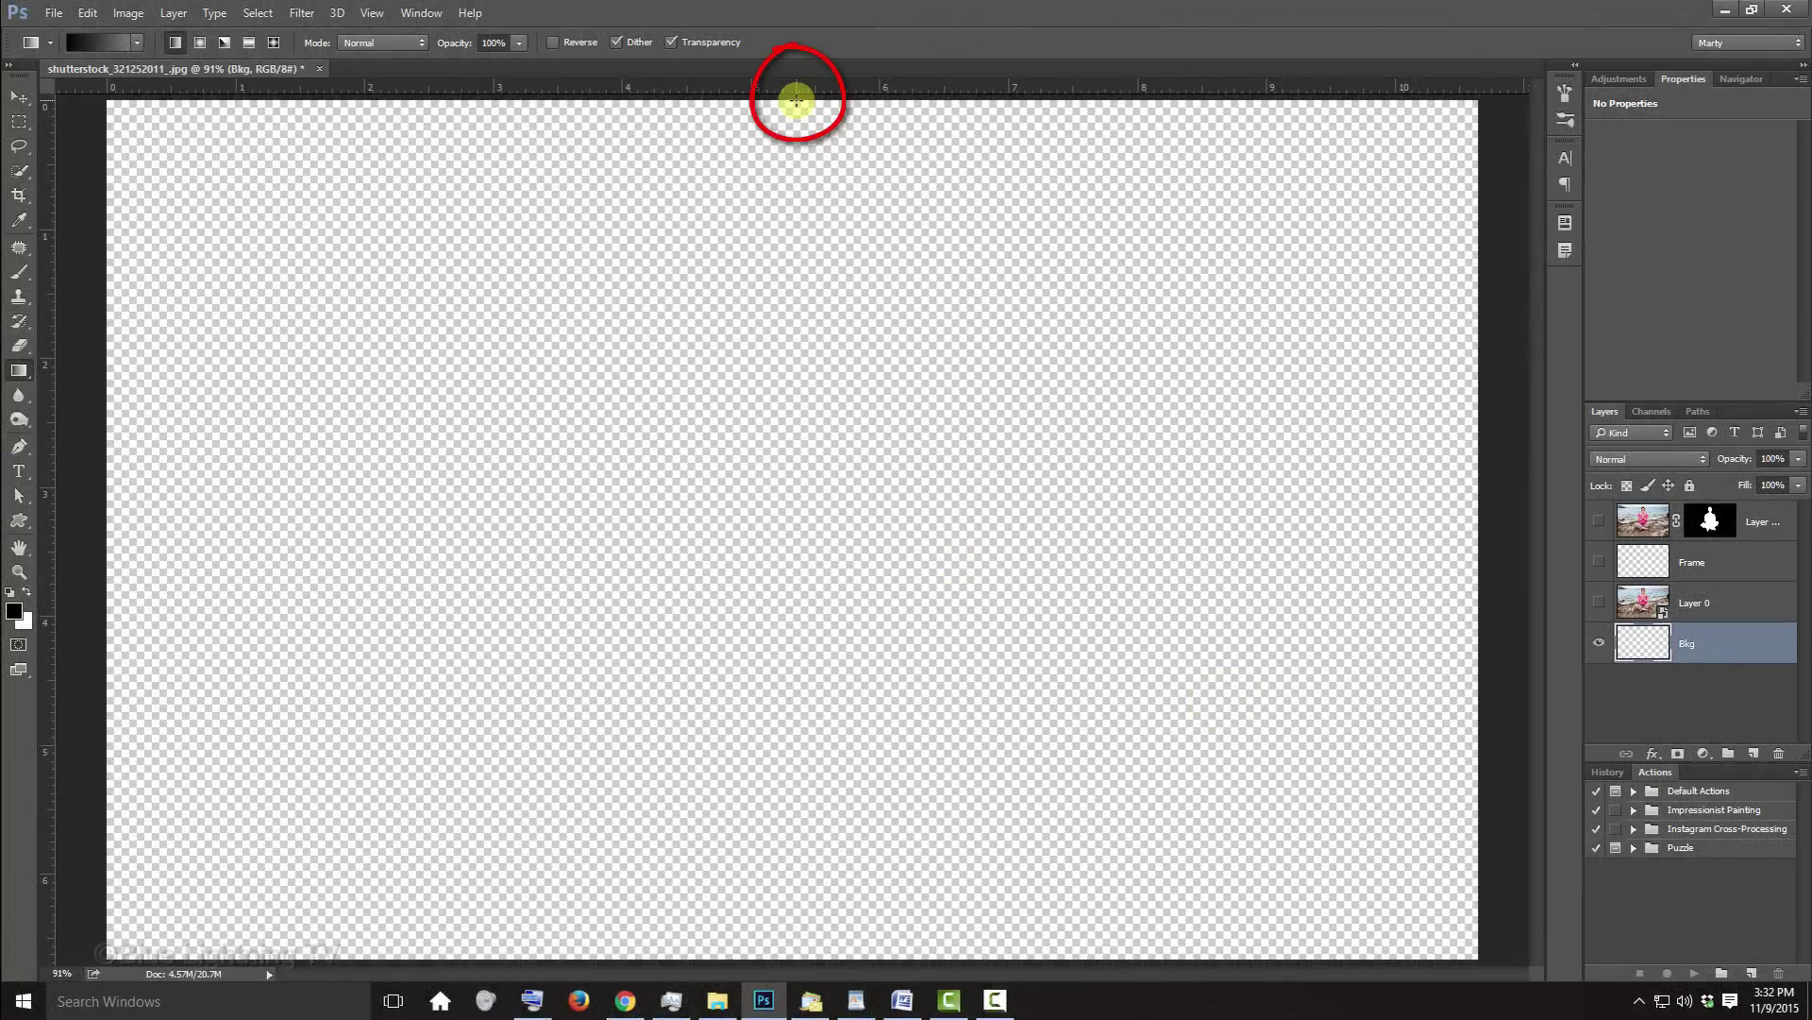
{"action": "key", "text": "shift"}
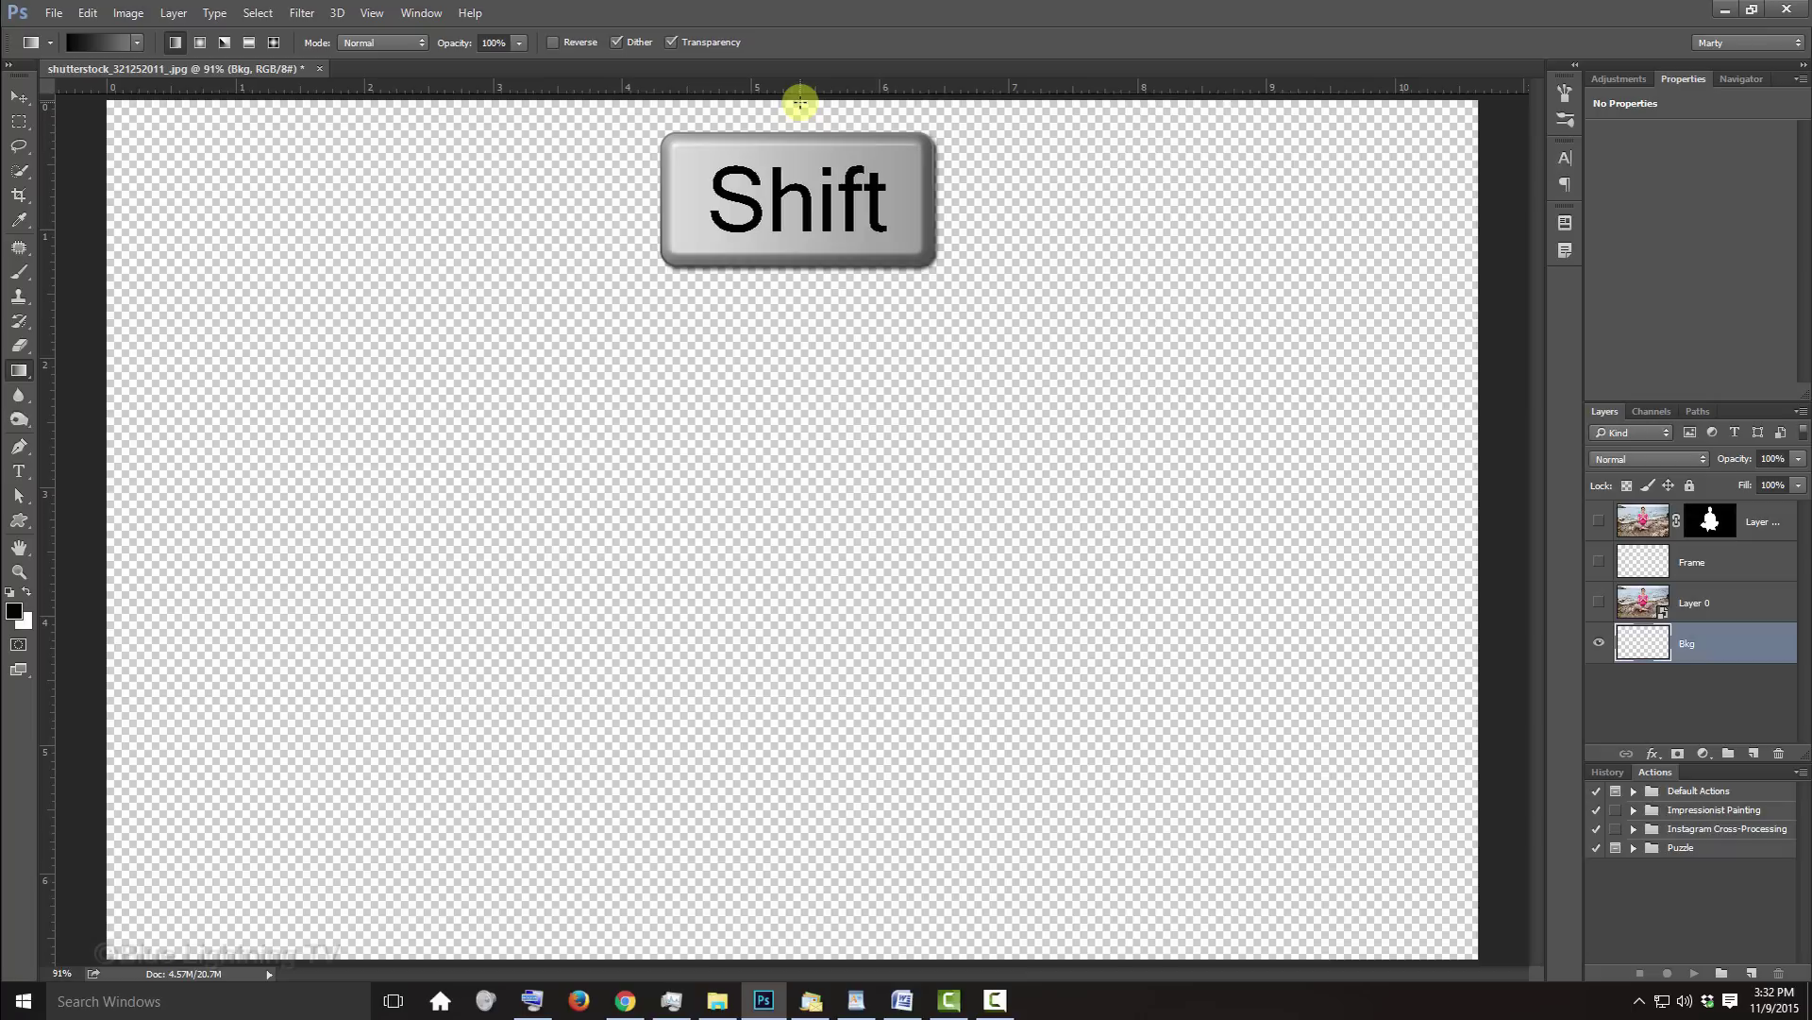
{"action": "mouse_move", "coordinate": [800, 89]}
{"action": "left_mouse_down"}
{"action": "mouse_move", "coordinate": [781, 699]}
{"action": "mouse_move", "coordinate": [796, 970]}
{"action": "left_mouse_up"}
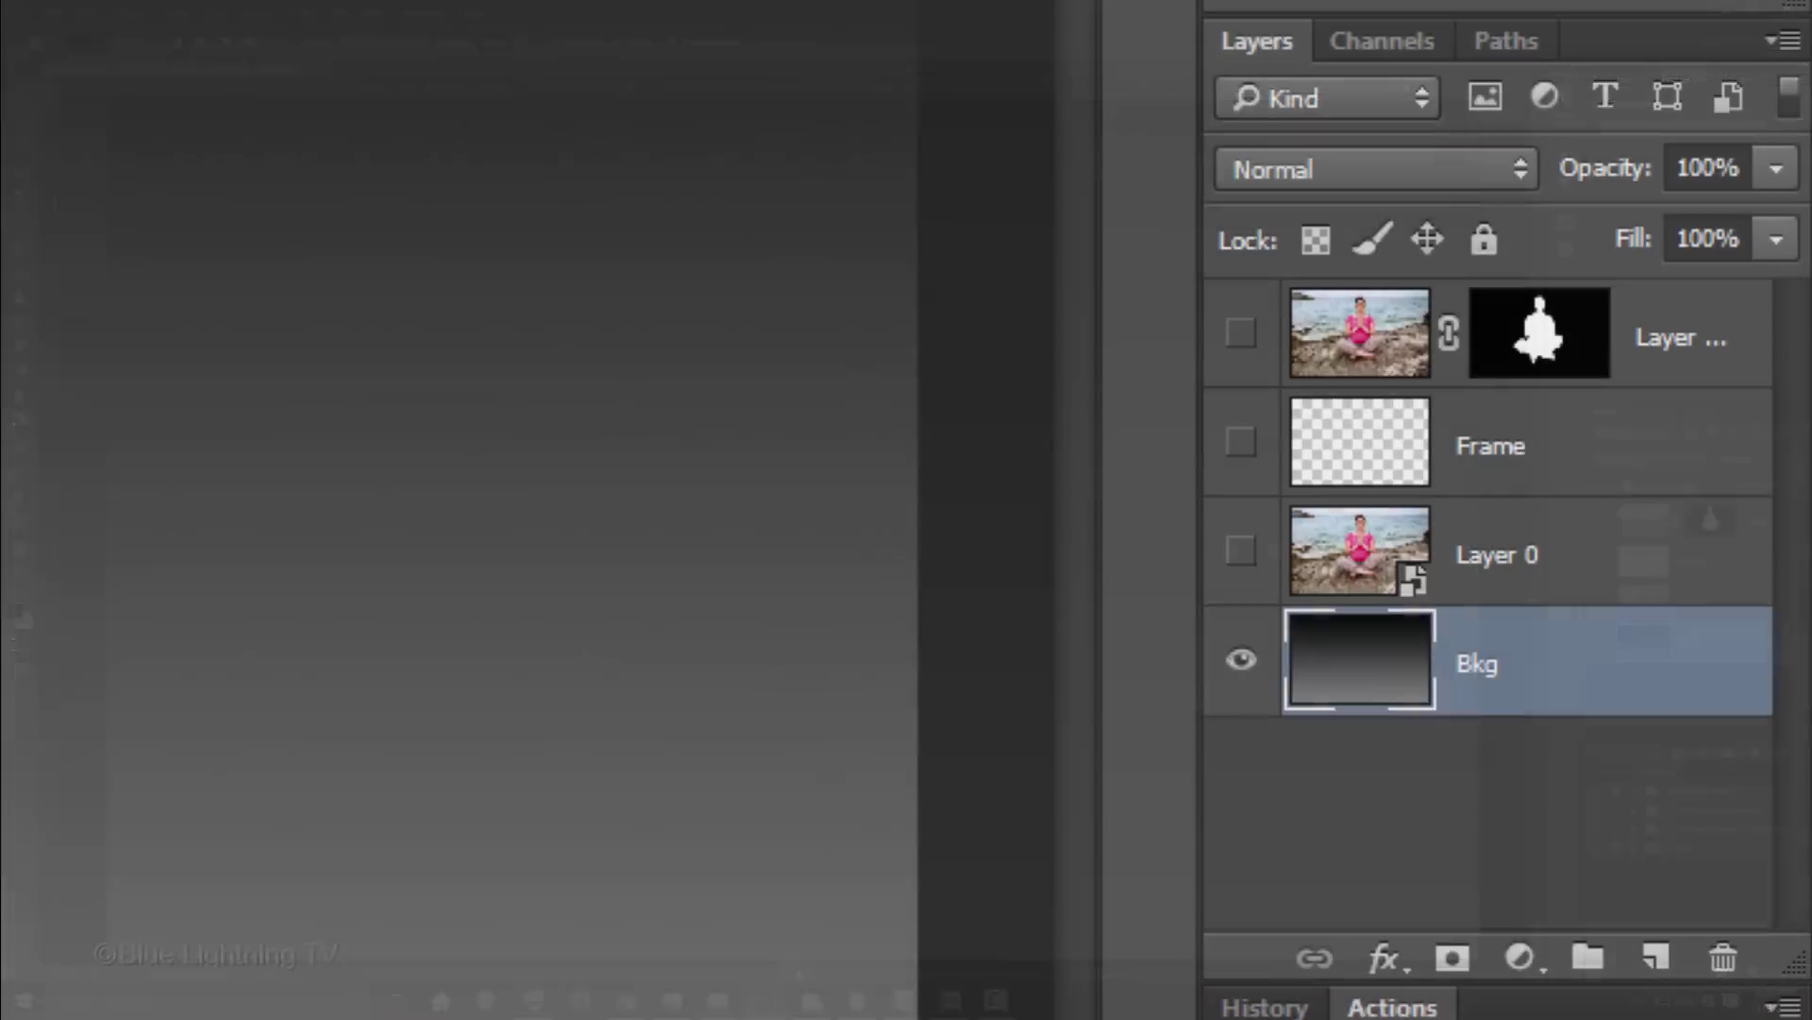
Show Layer 0 and Frame, then stroke a rectangular marquee on Frame in white, 20 px, inside
{"action": "left_click", "coordinate": [1598, 601]}
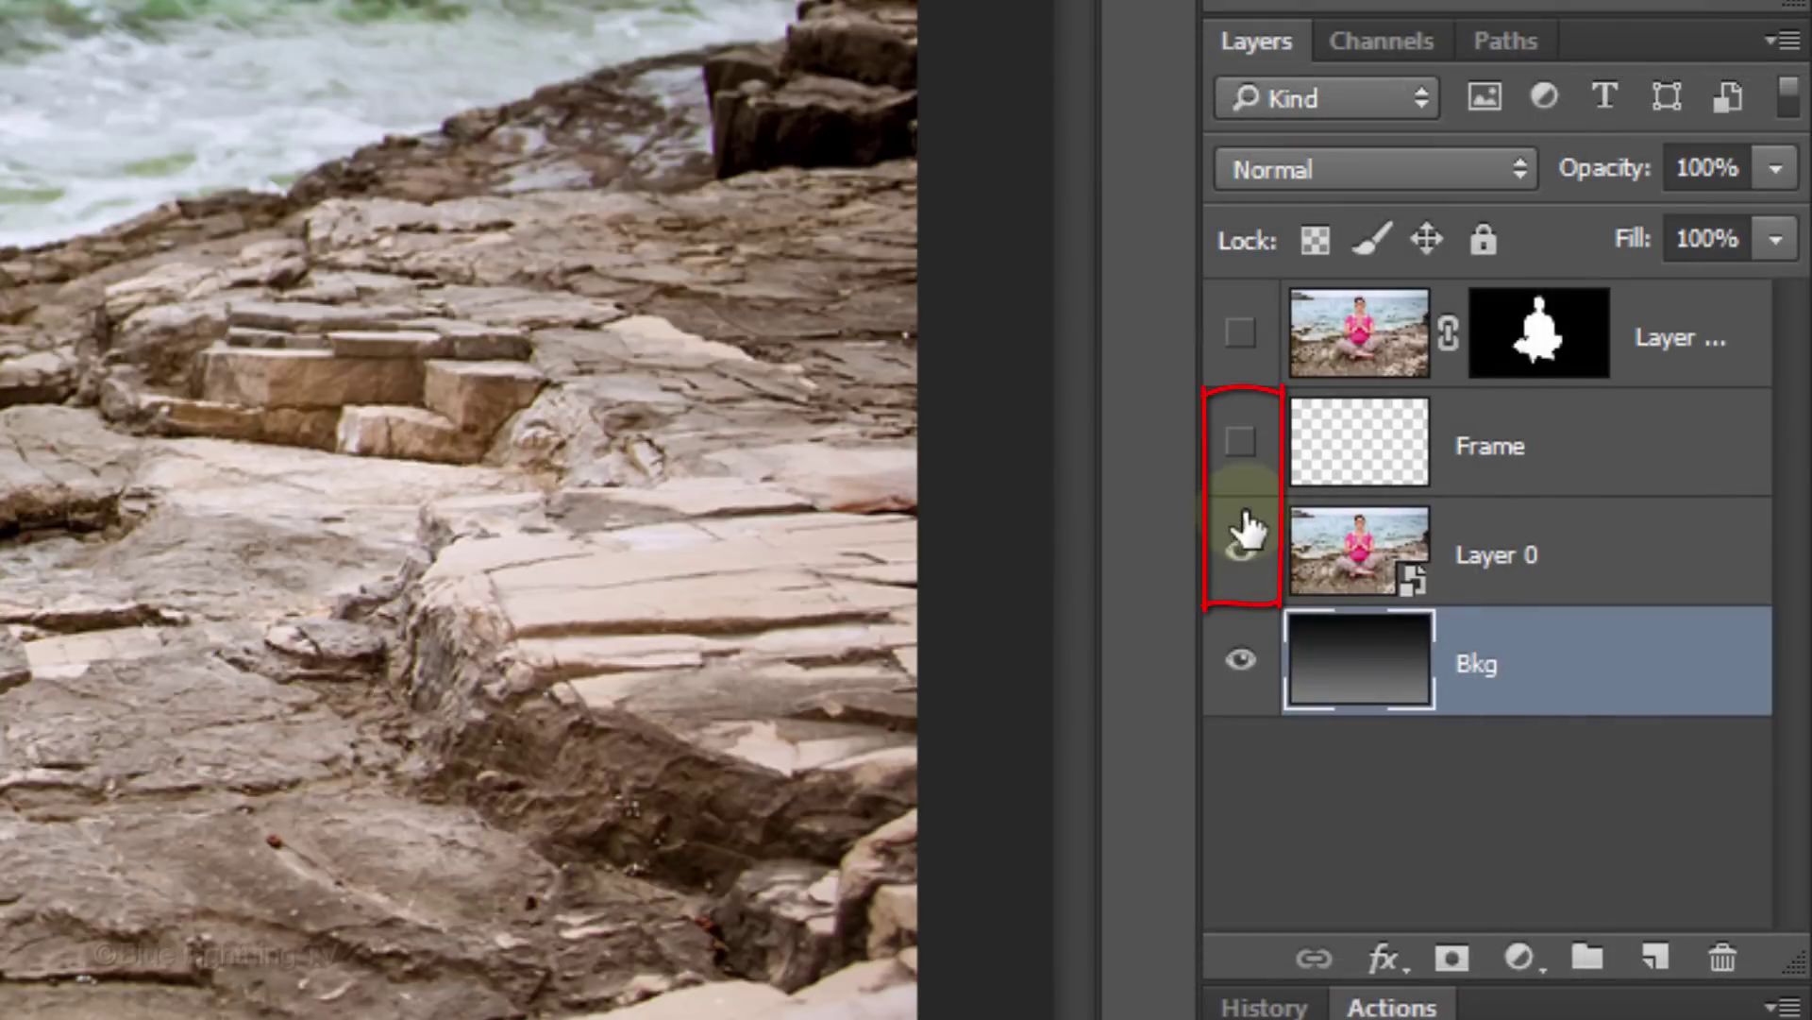
{"action": "left_click", "coordinate": [1242, 442]}
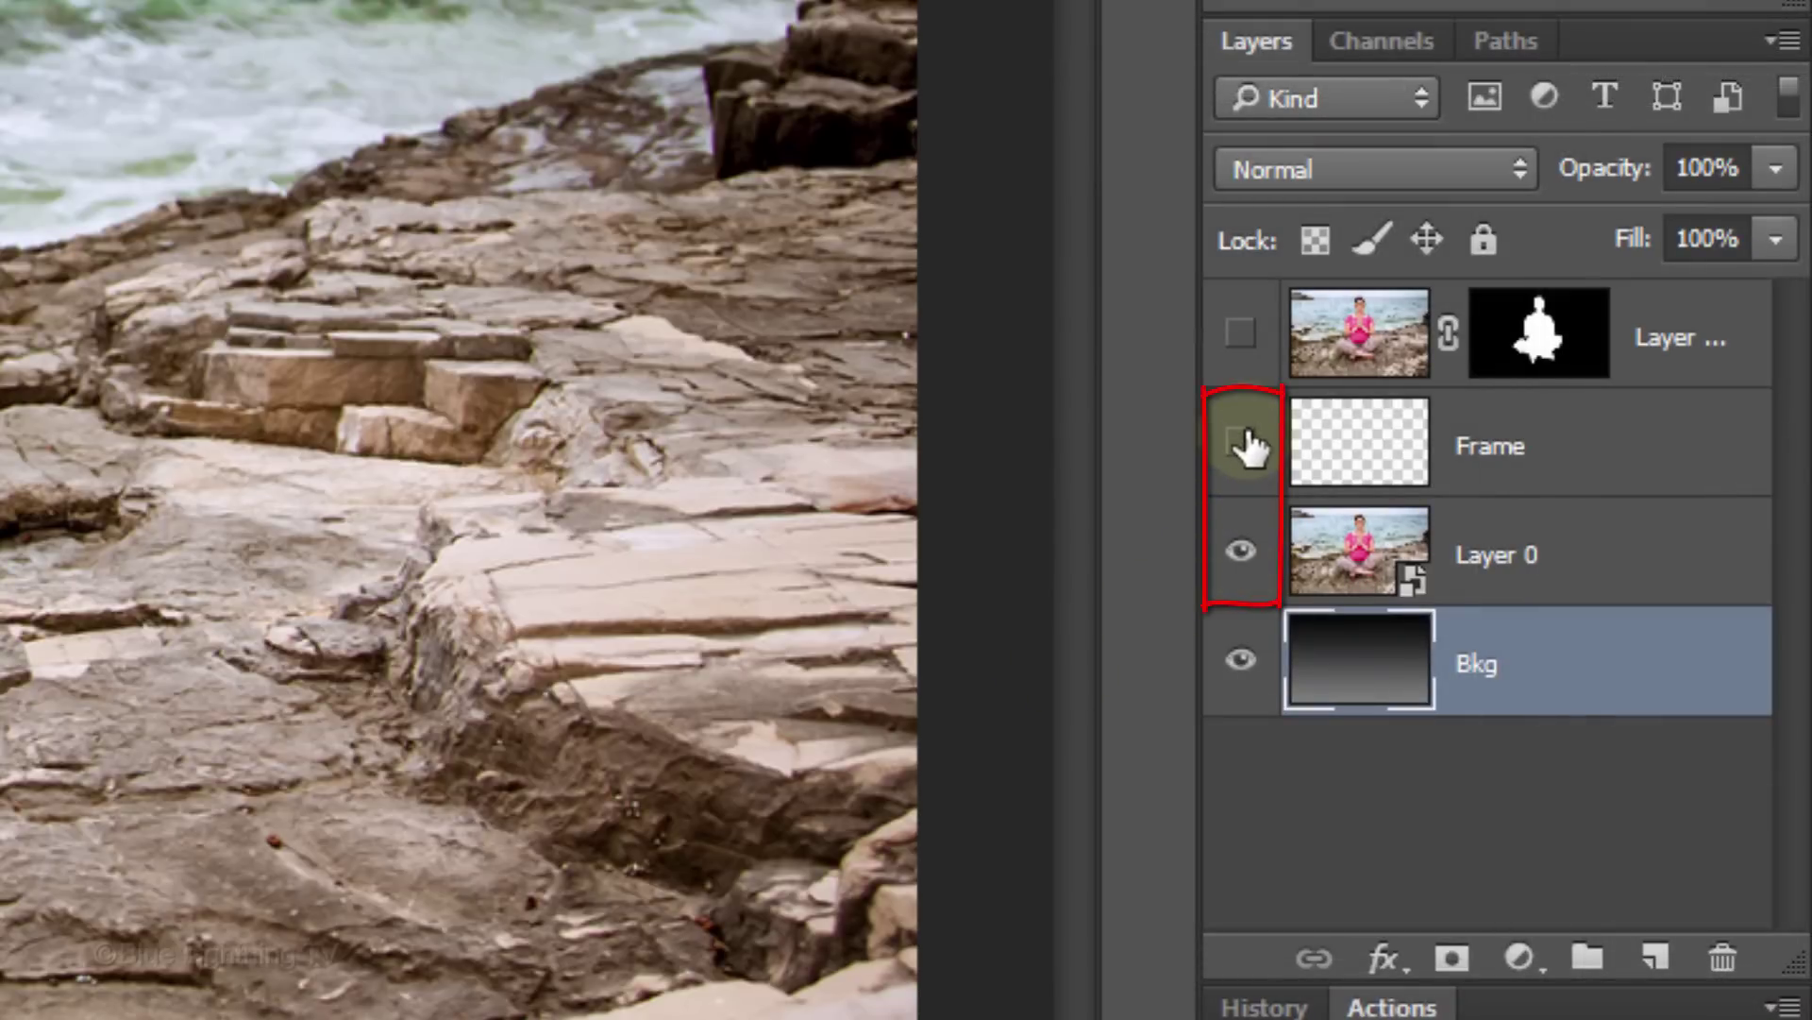
{"action": "left_click", "coordinate": [1360, 453]}
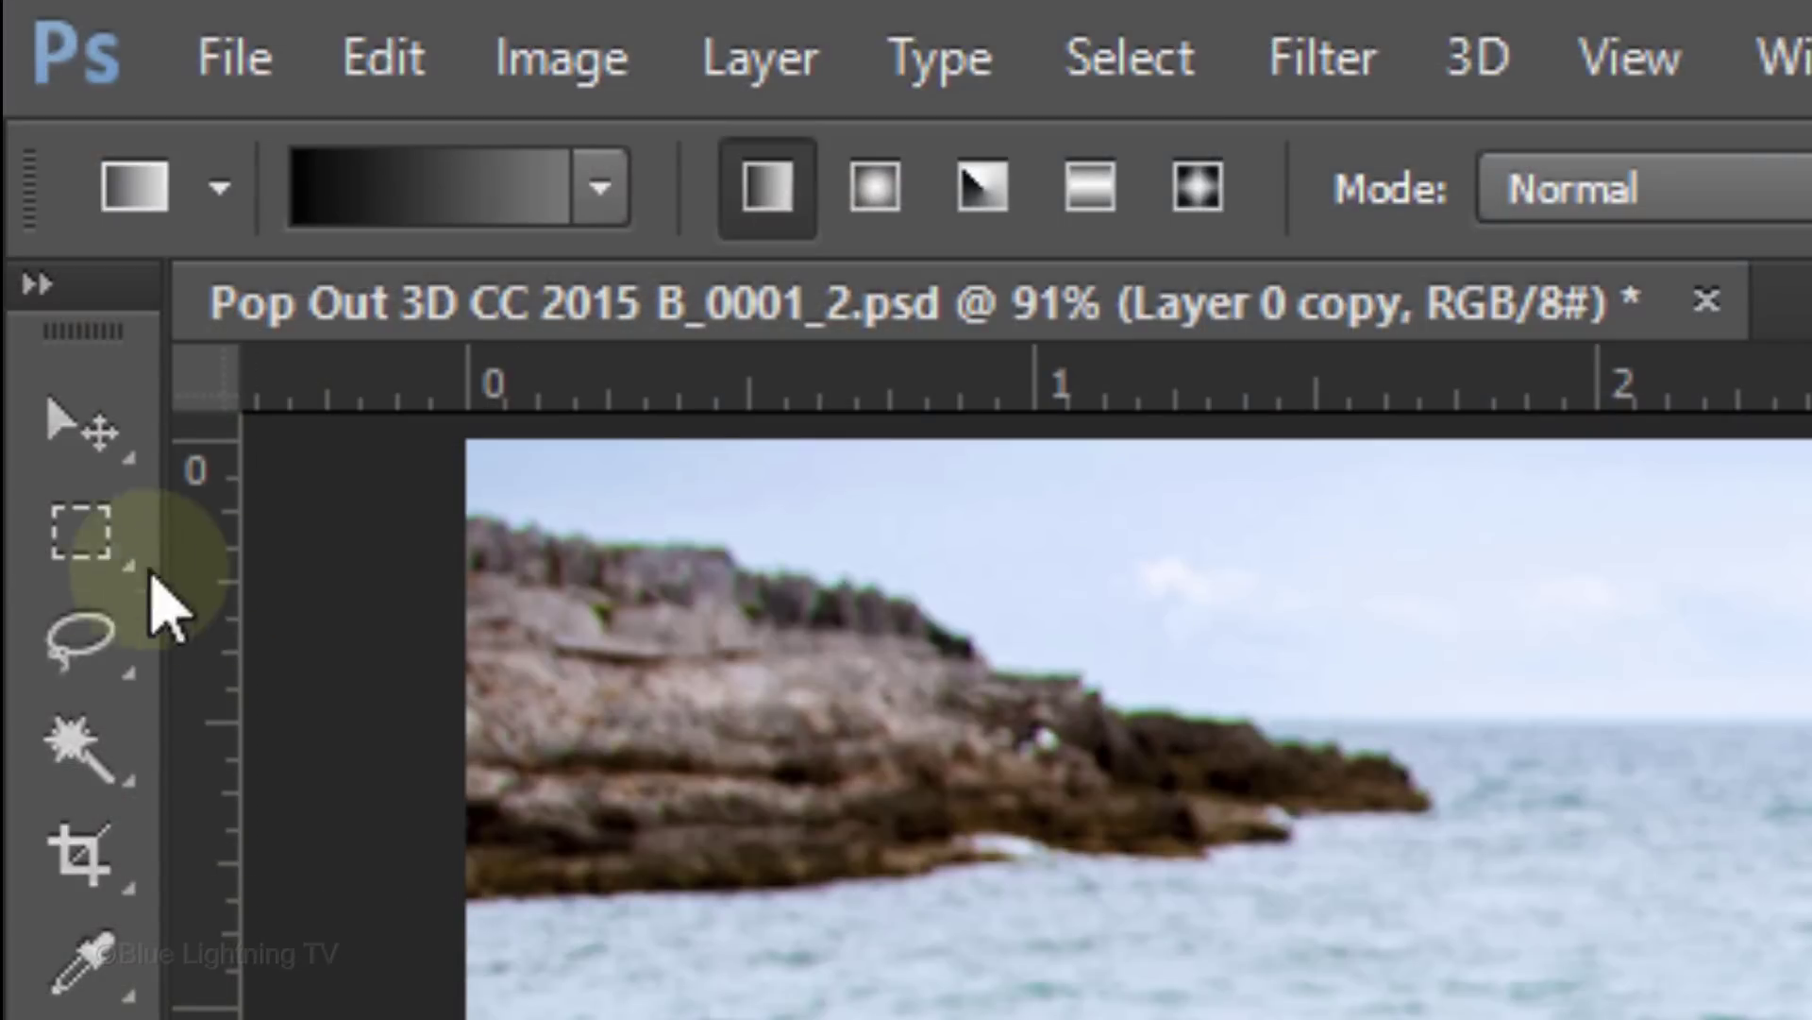
{"action": "left_click_drag", "start_coordinate": [81, 538], "coordinate": [458, 515]}
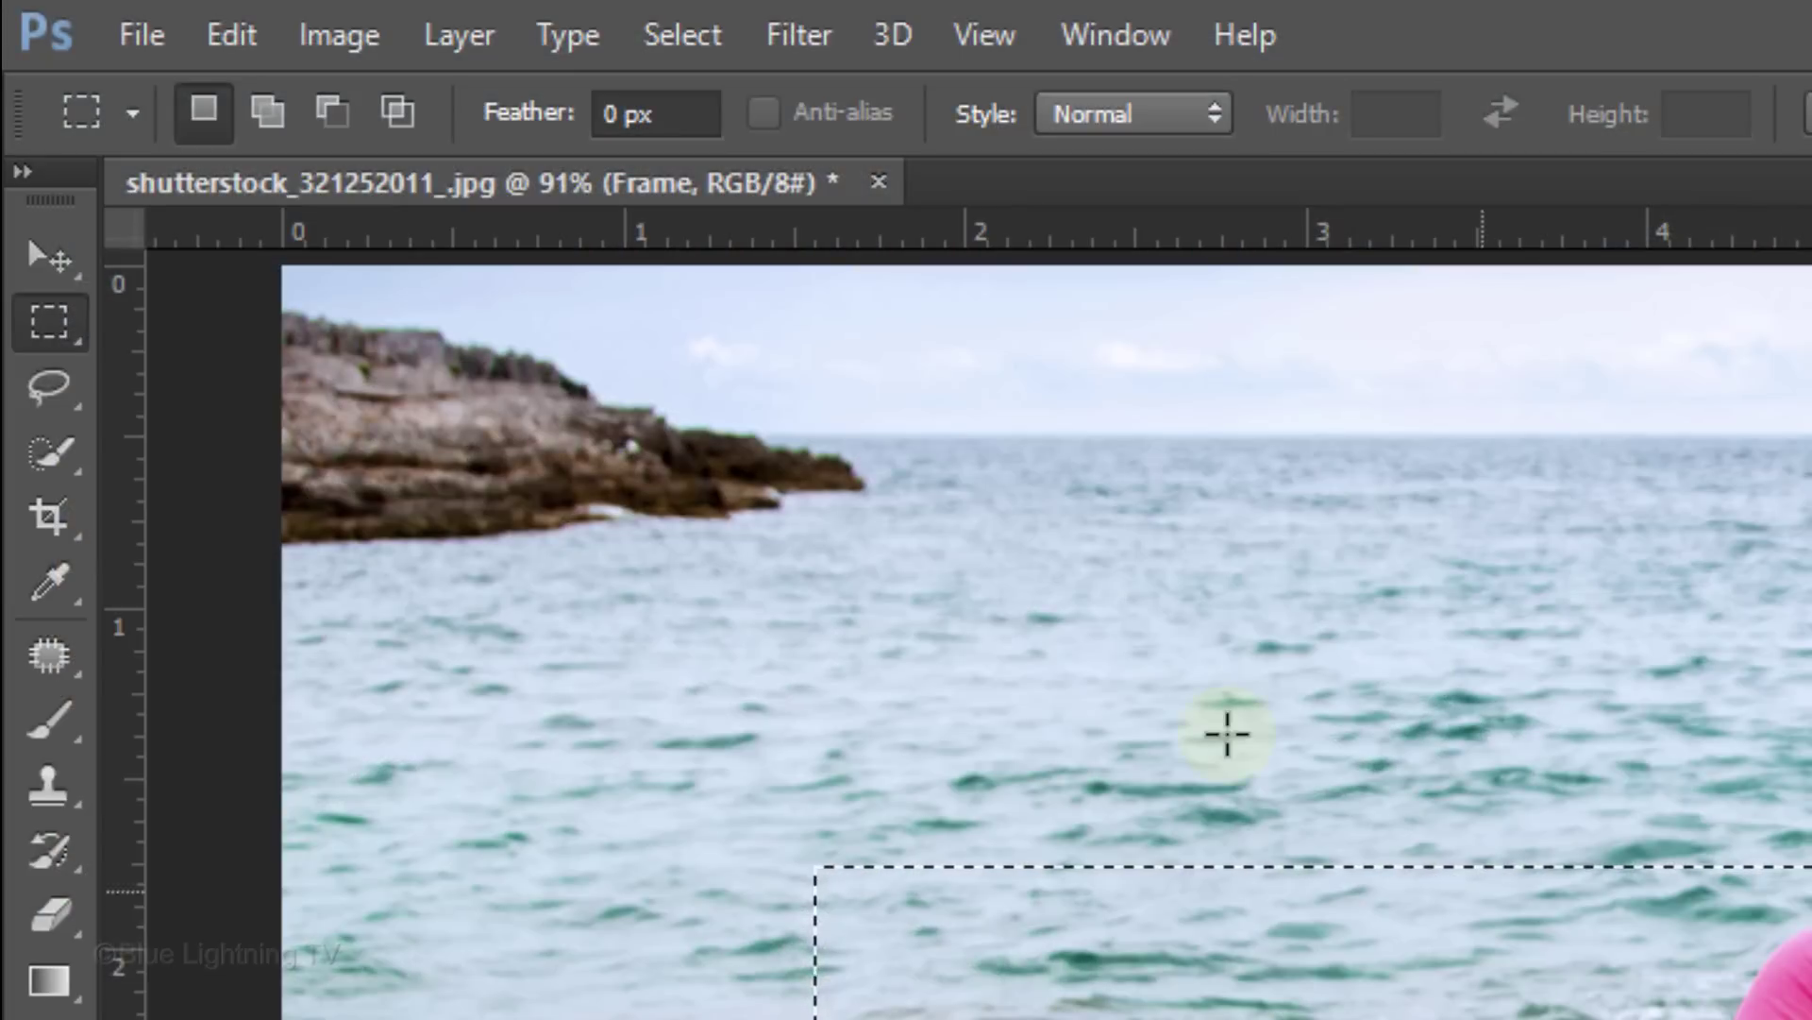
{"action": "left_click", "coordinate": [248, 29]}
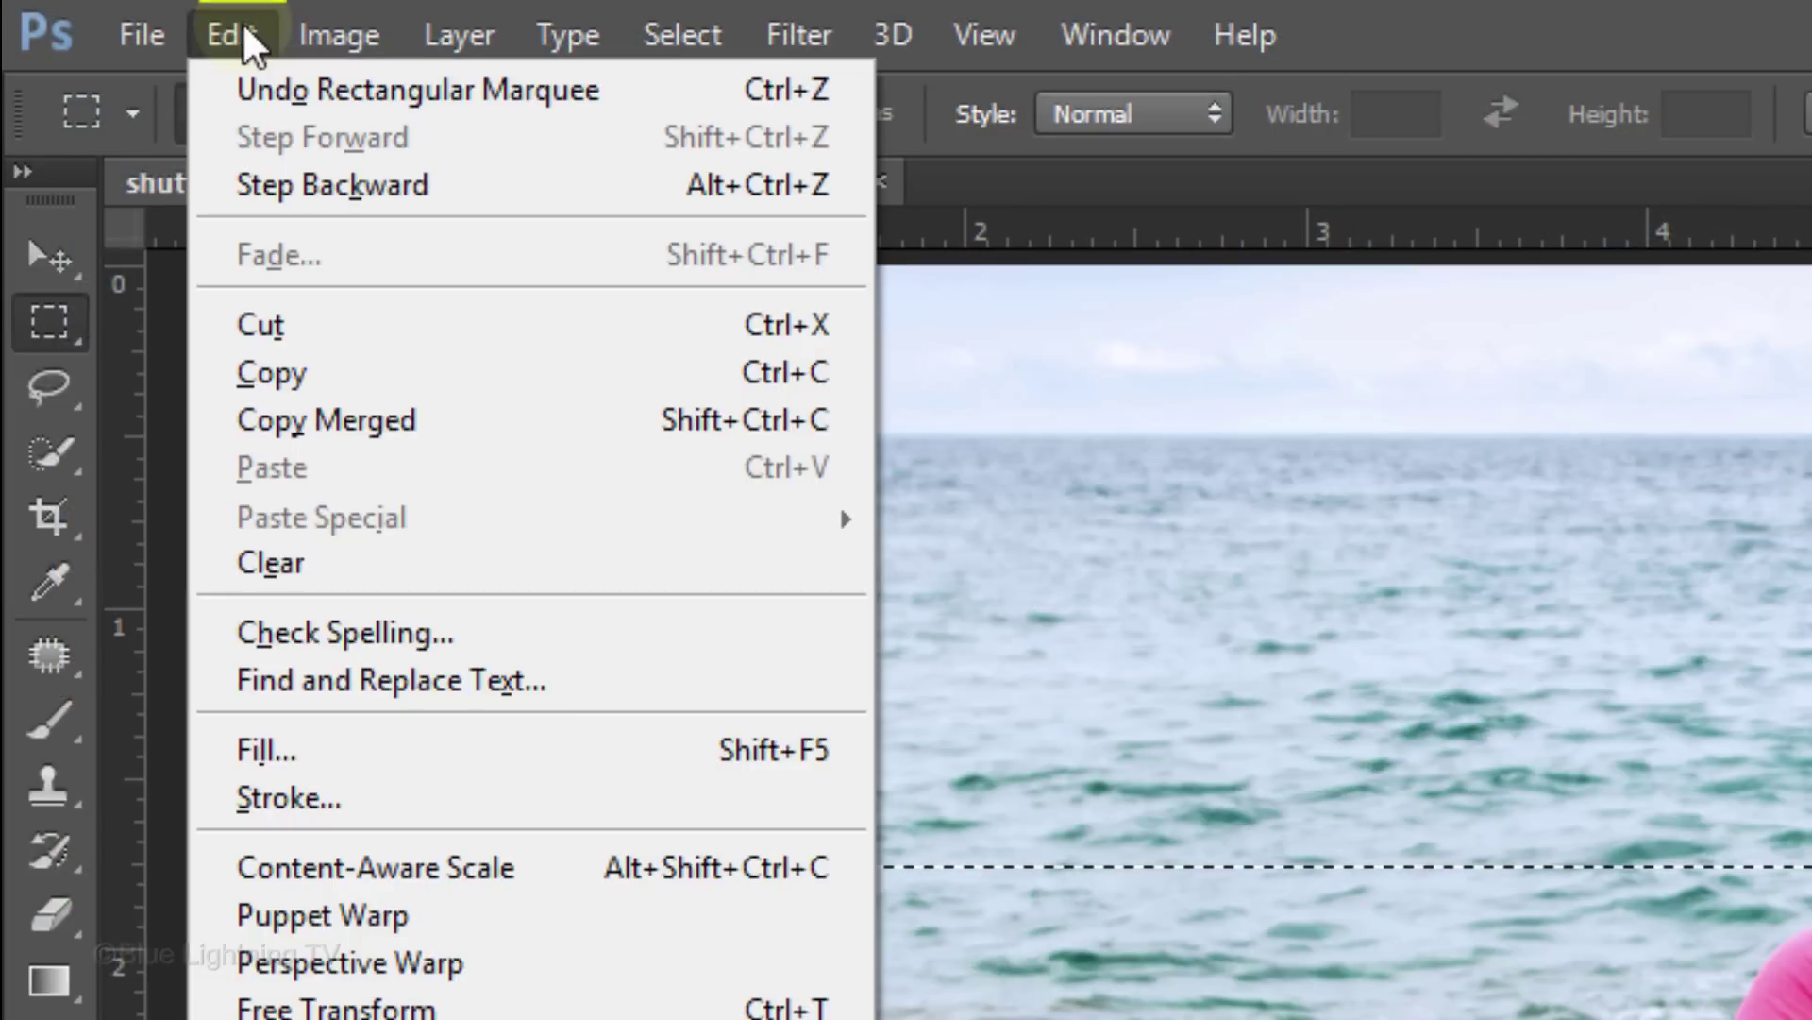
{"action": "left_click", "coordinate": [344, 795]}
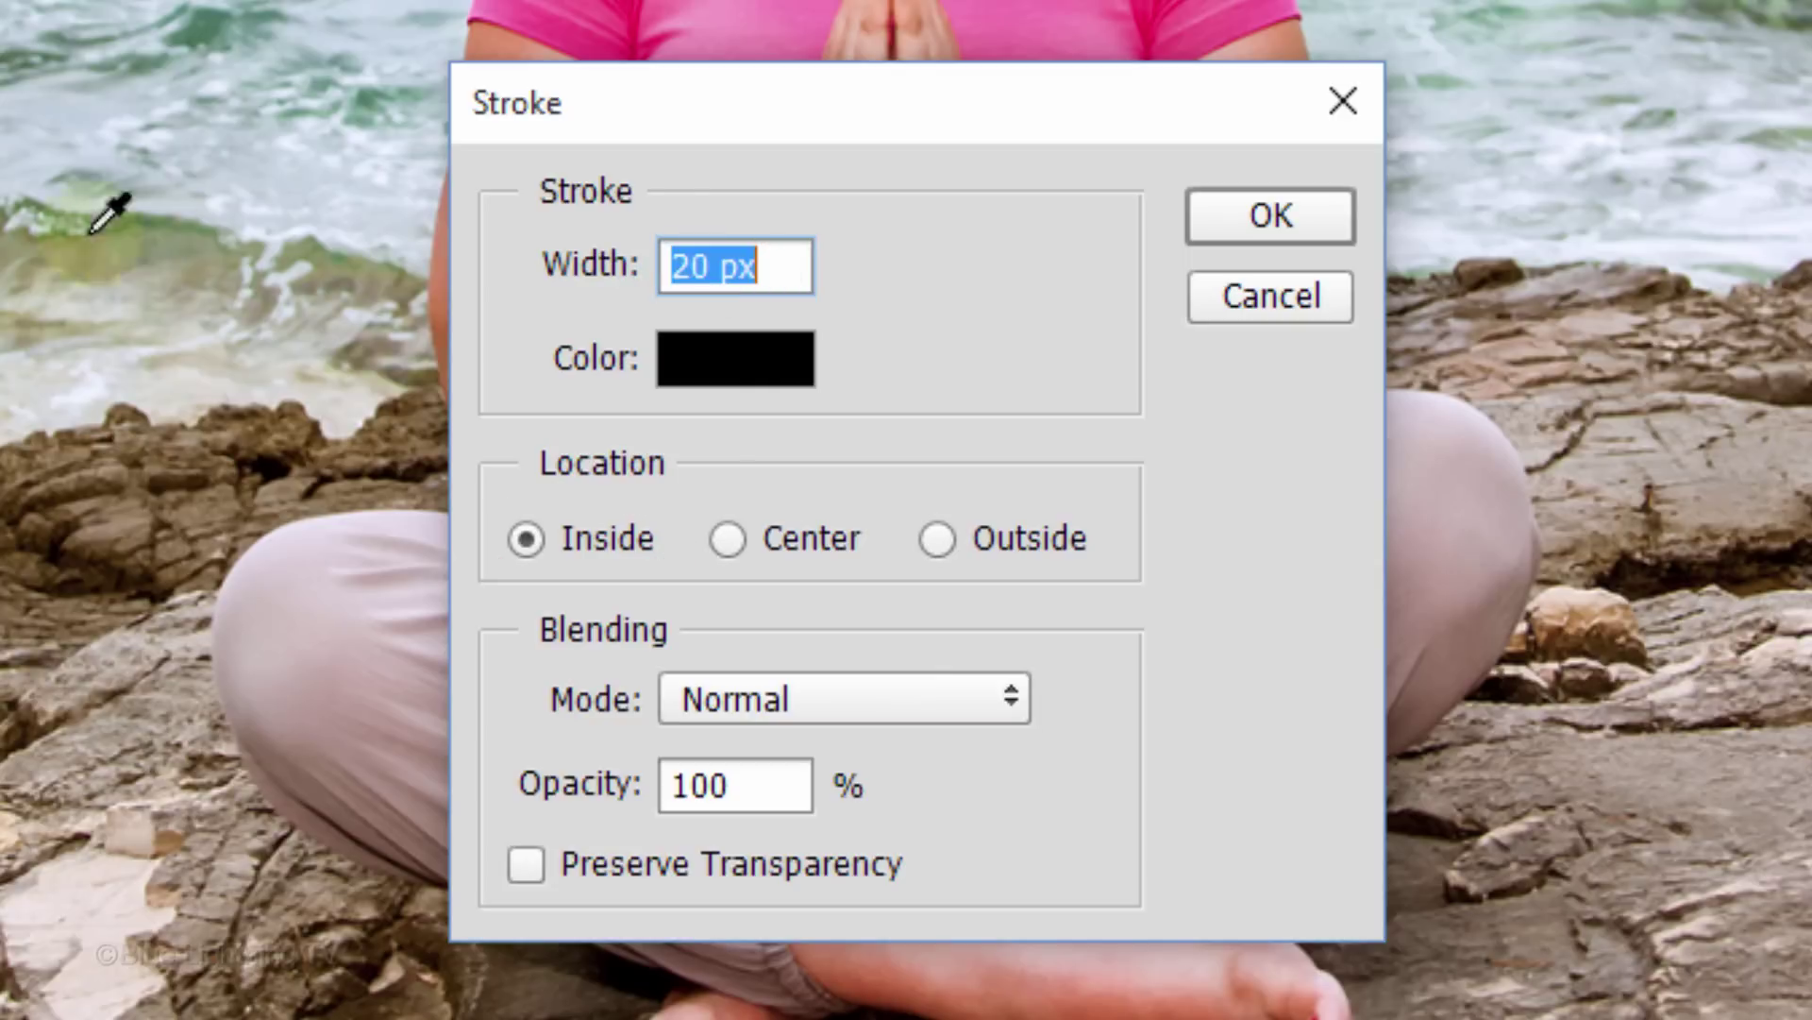
{"action": "left_click", "coordinate": [752, 373]}
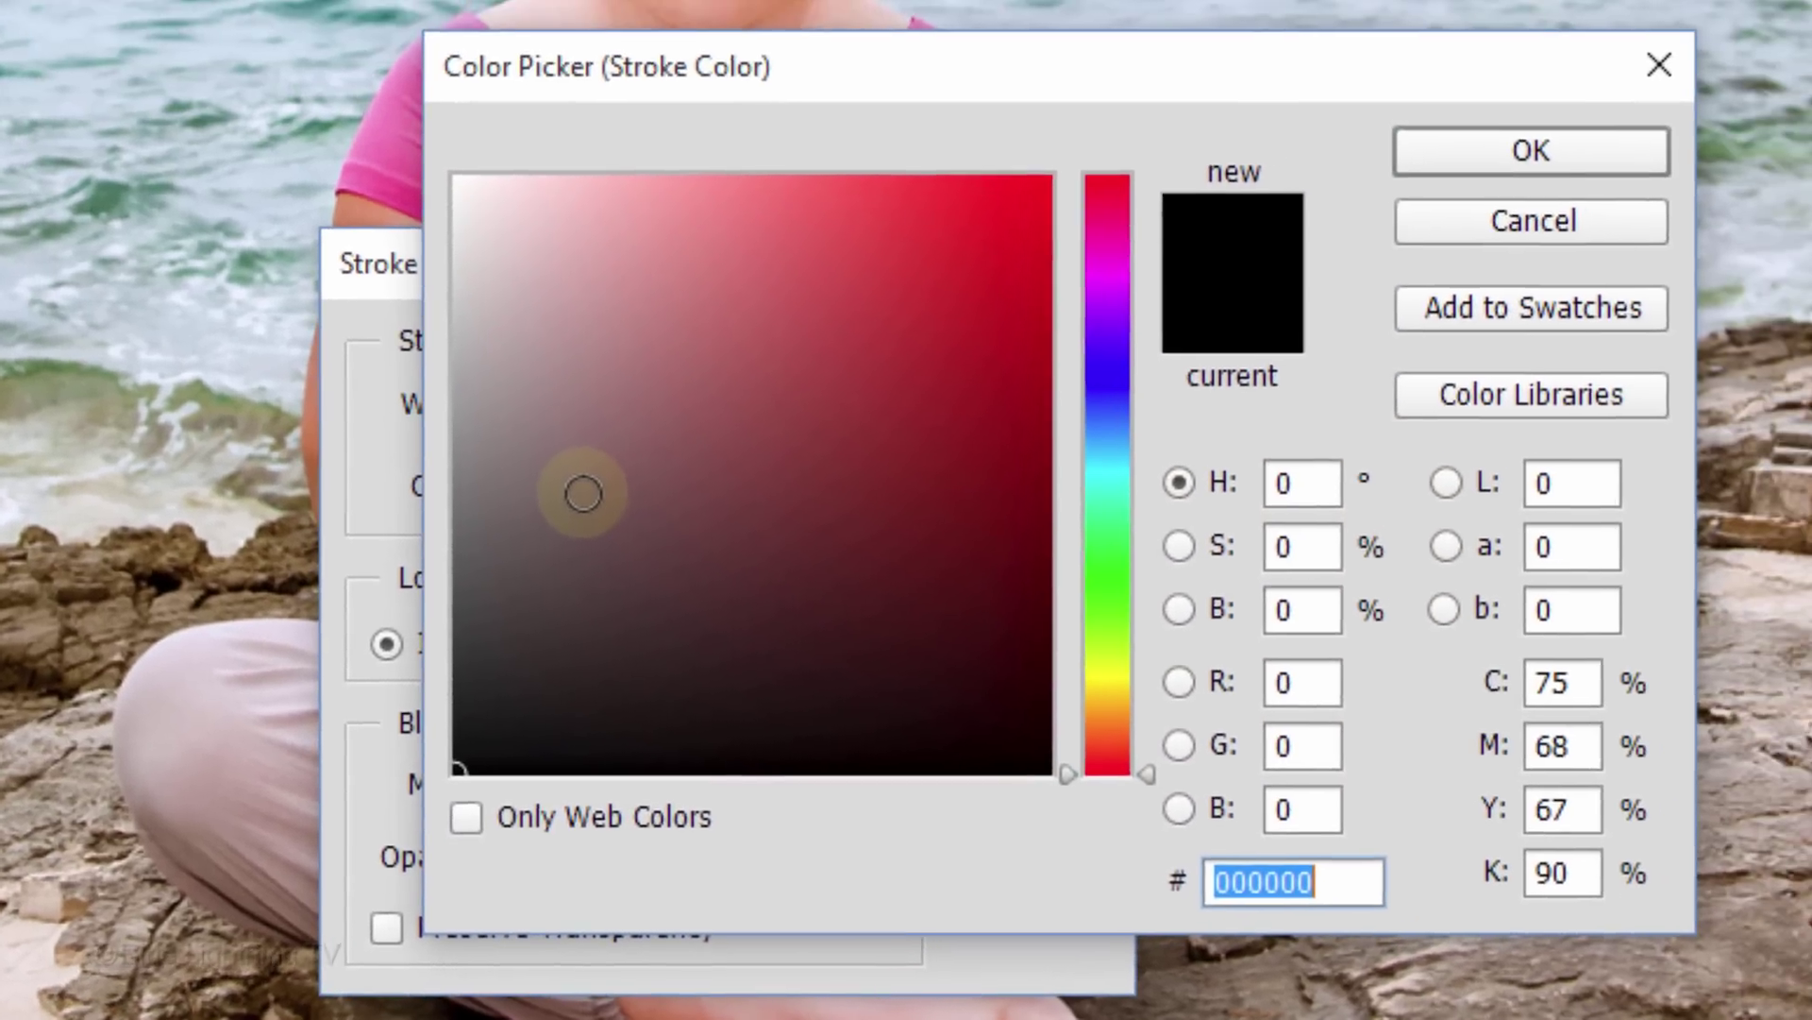
{"action": "left_click_drag", "start_coordinate": [510, 284], "coordinate": [323, 89]}
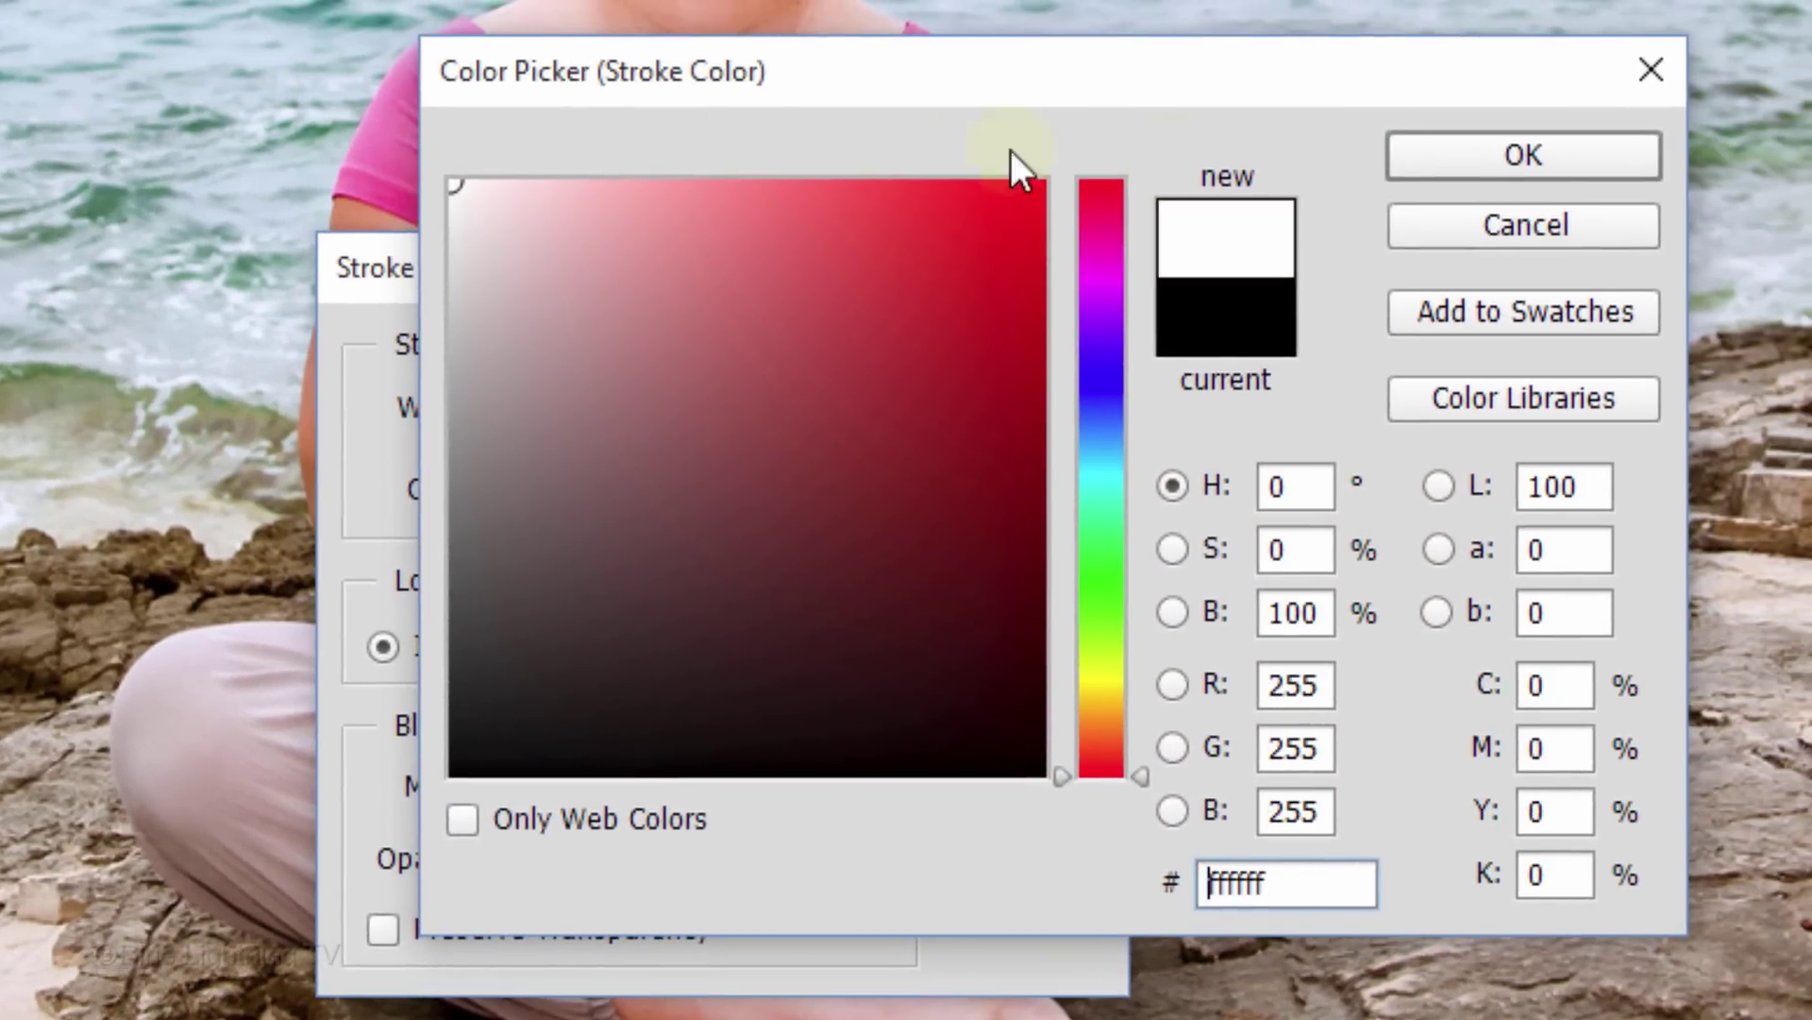
{"action": "left_click", "coordinate": [1516, 155]}
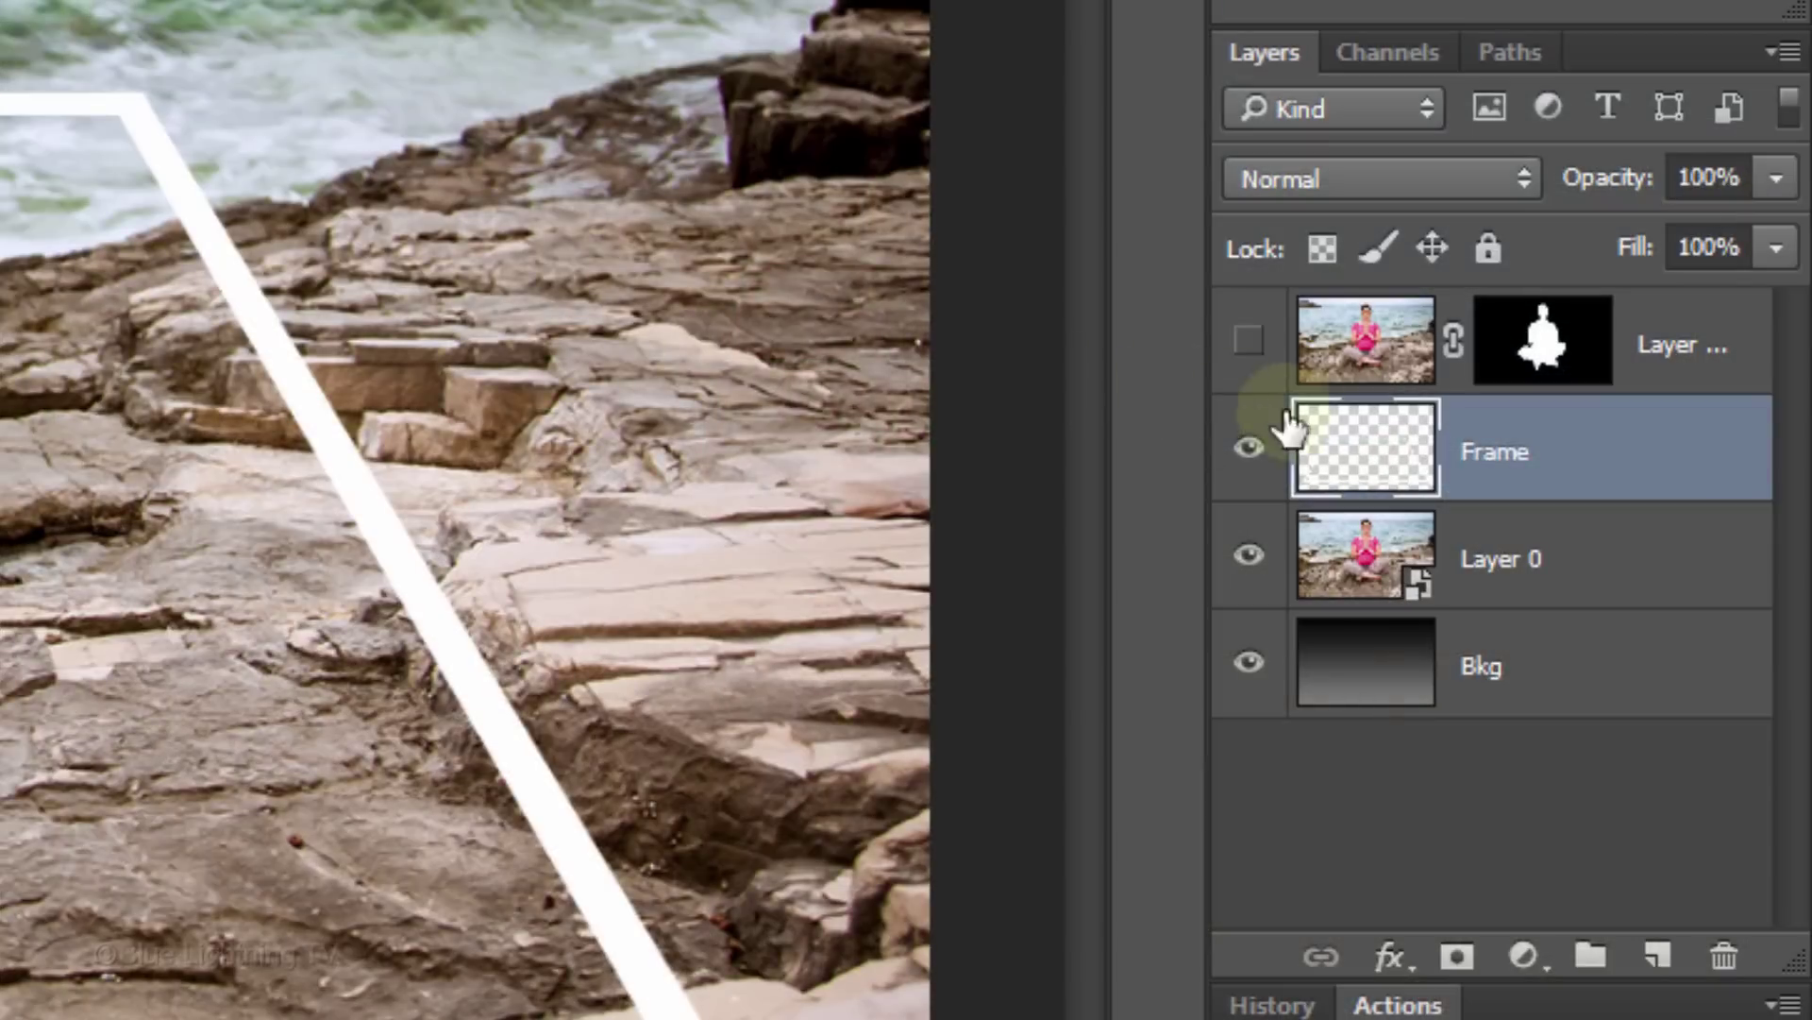
Load the Frame outline and fill its interior white in Quick Mask to select the whole trapezoid
{"action": "key", "text": "ctrl"}
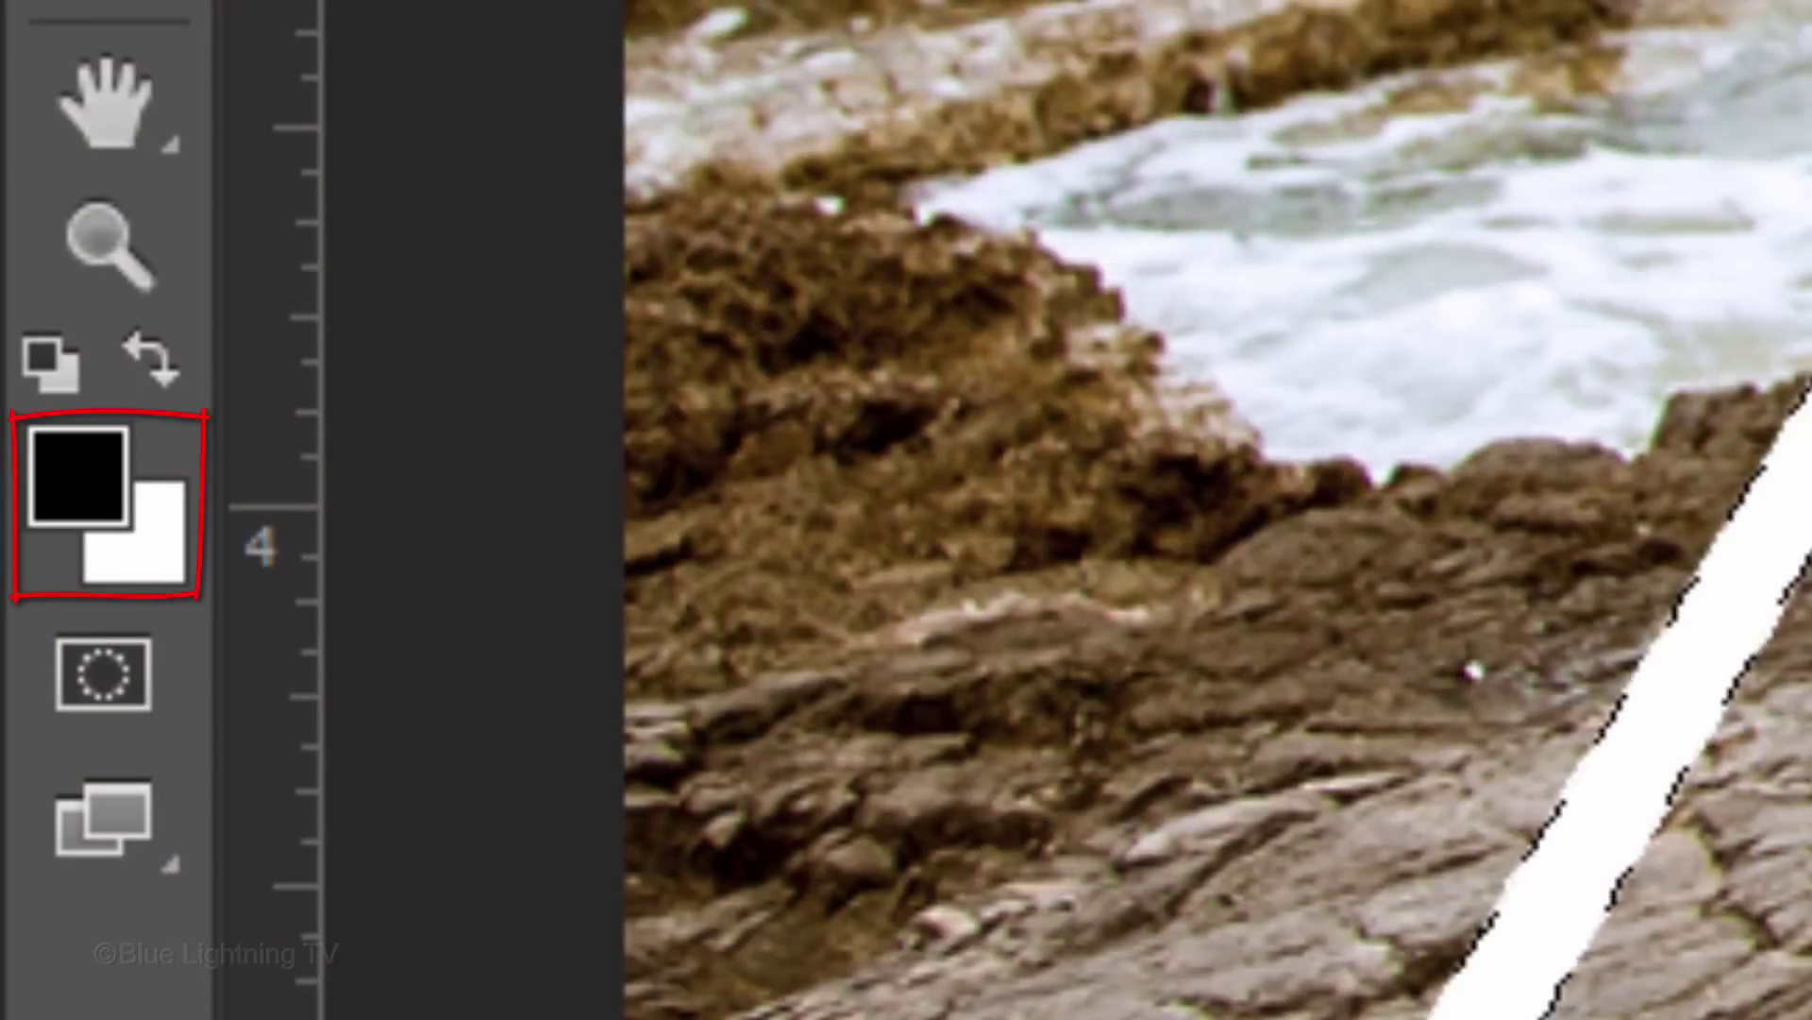
{"action": "key", "text": "x"}
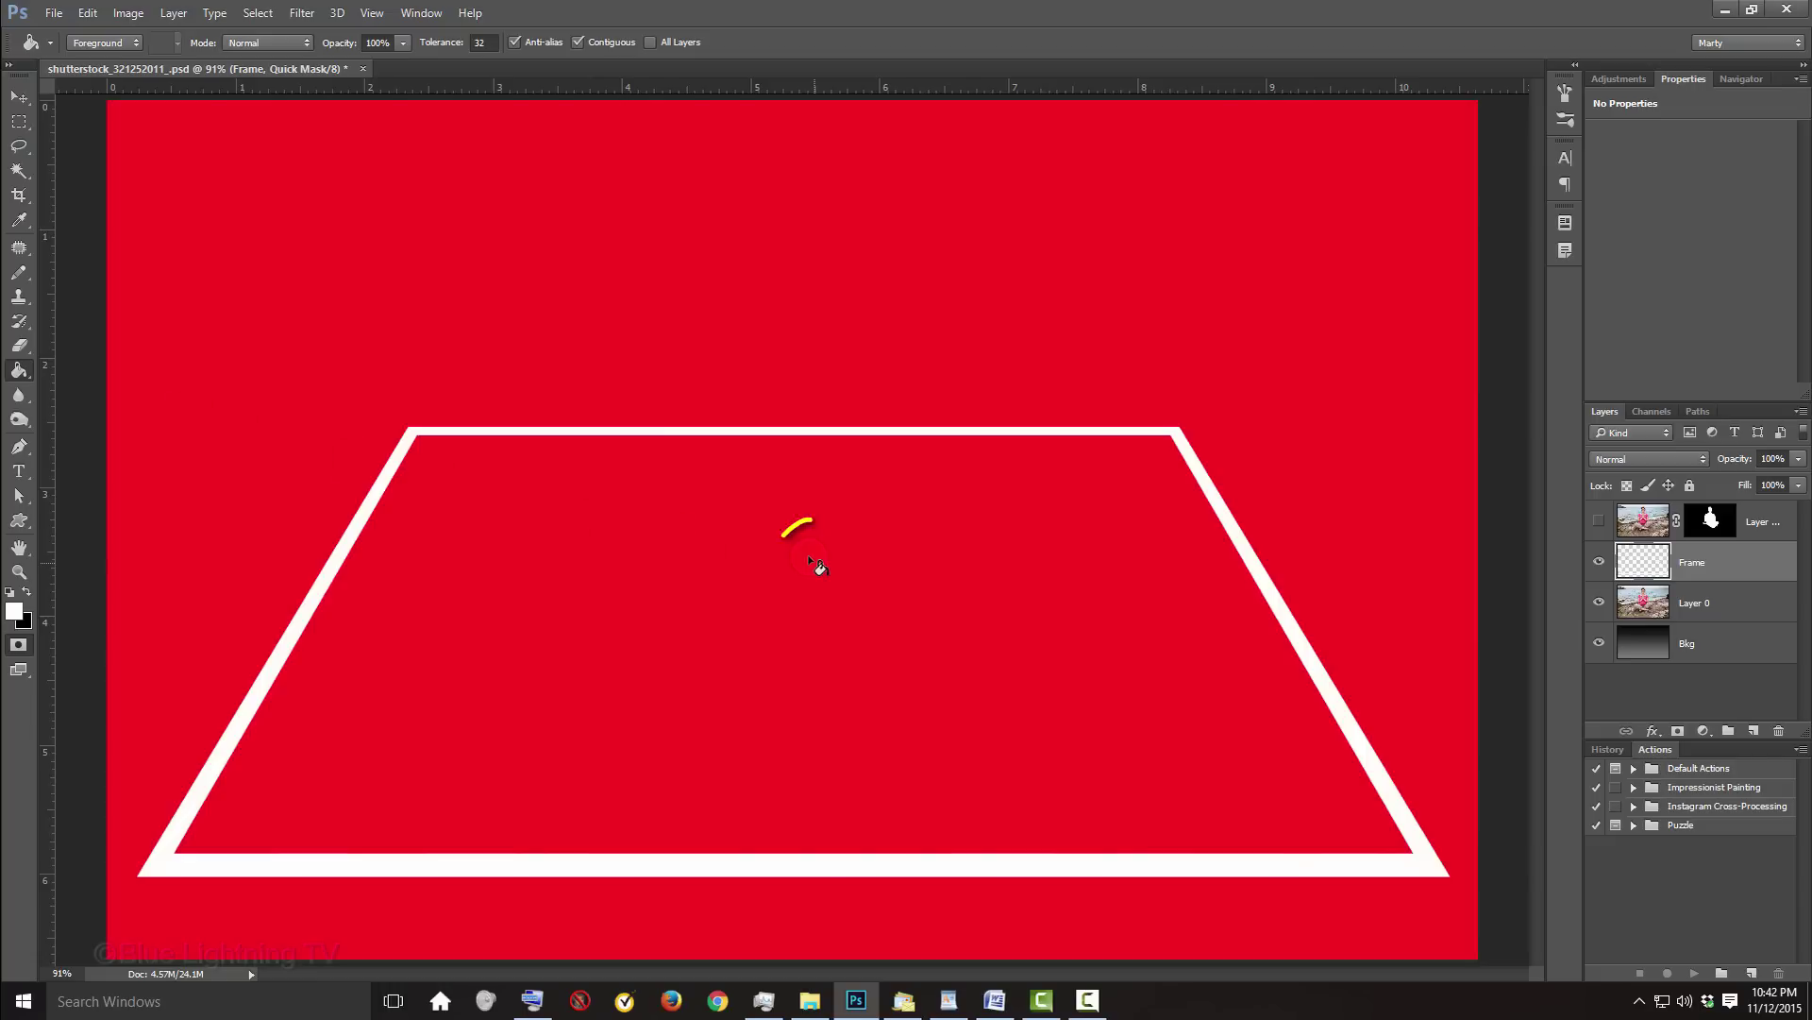
{"action": "left_click", "coordinate": [814, 567]}
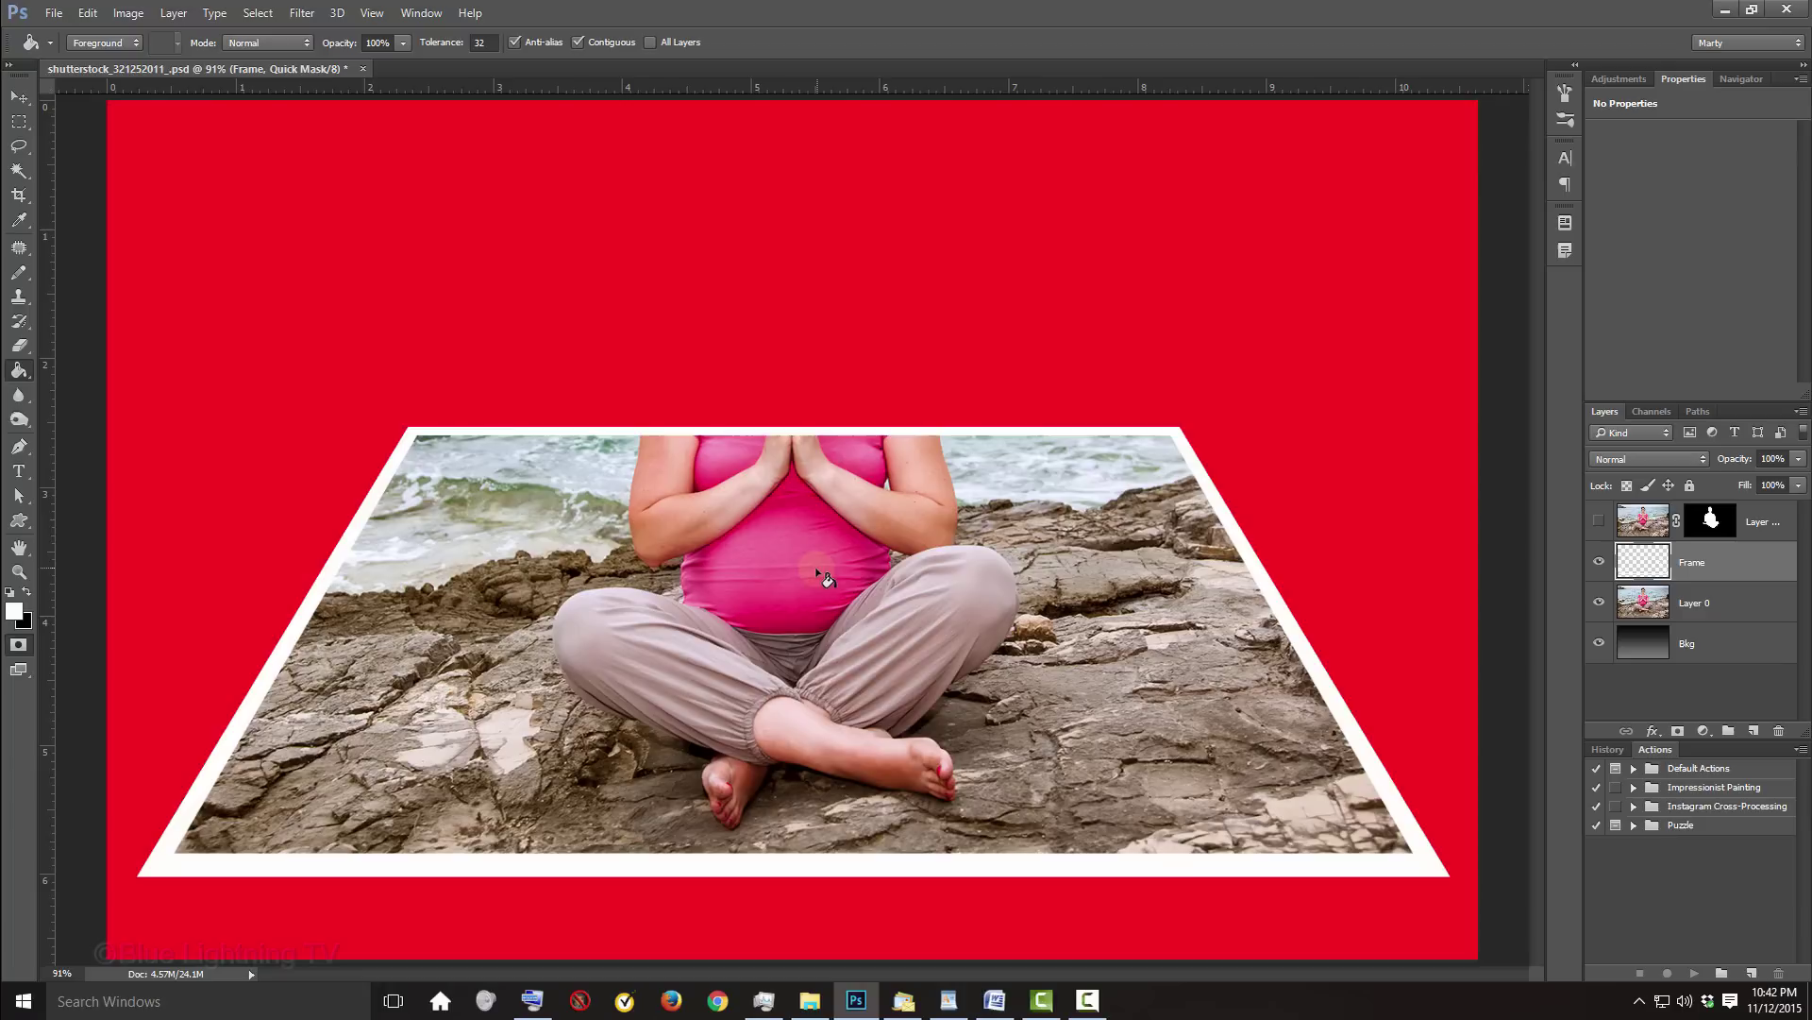
{"action": "key", "text": "q"}
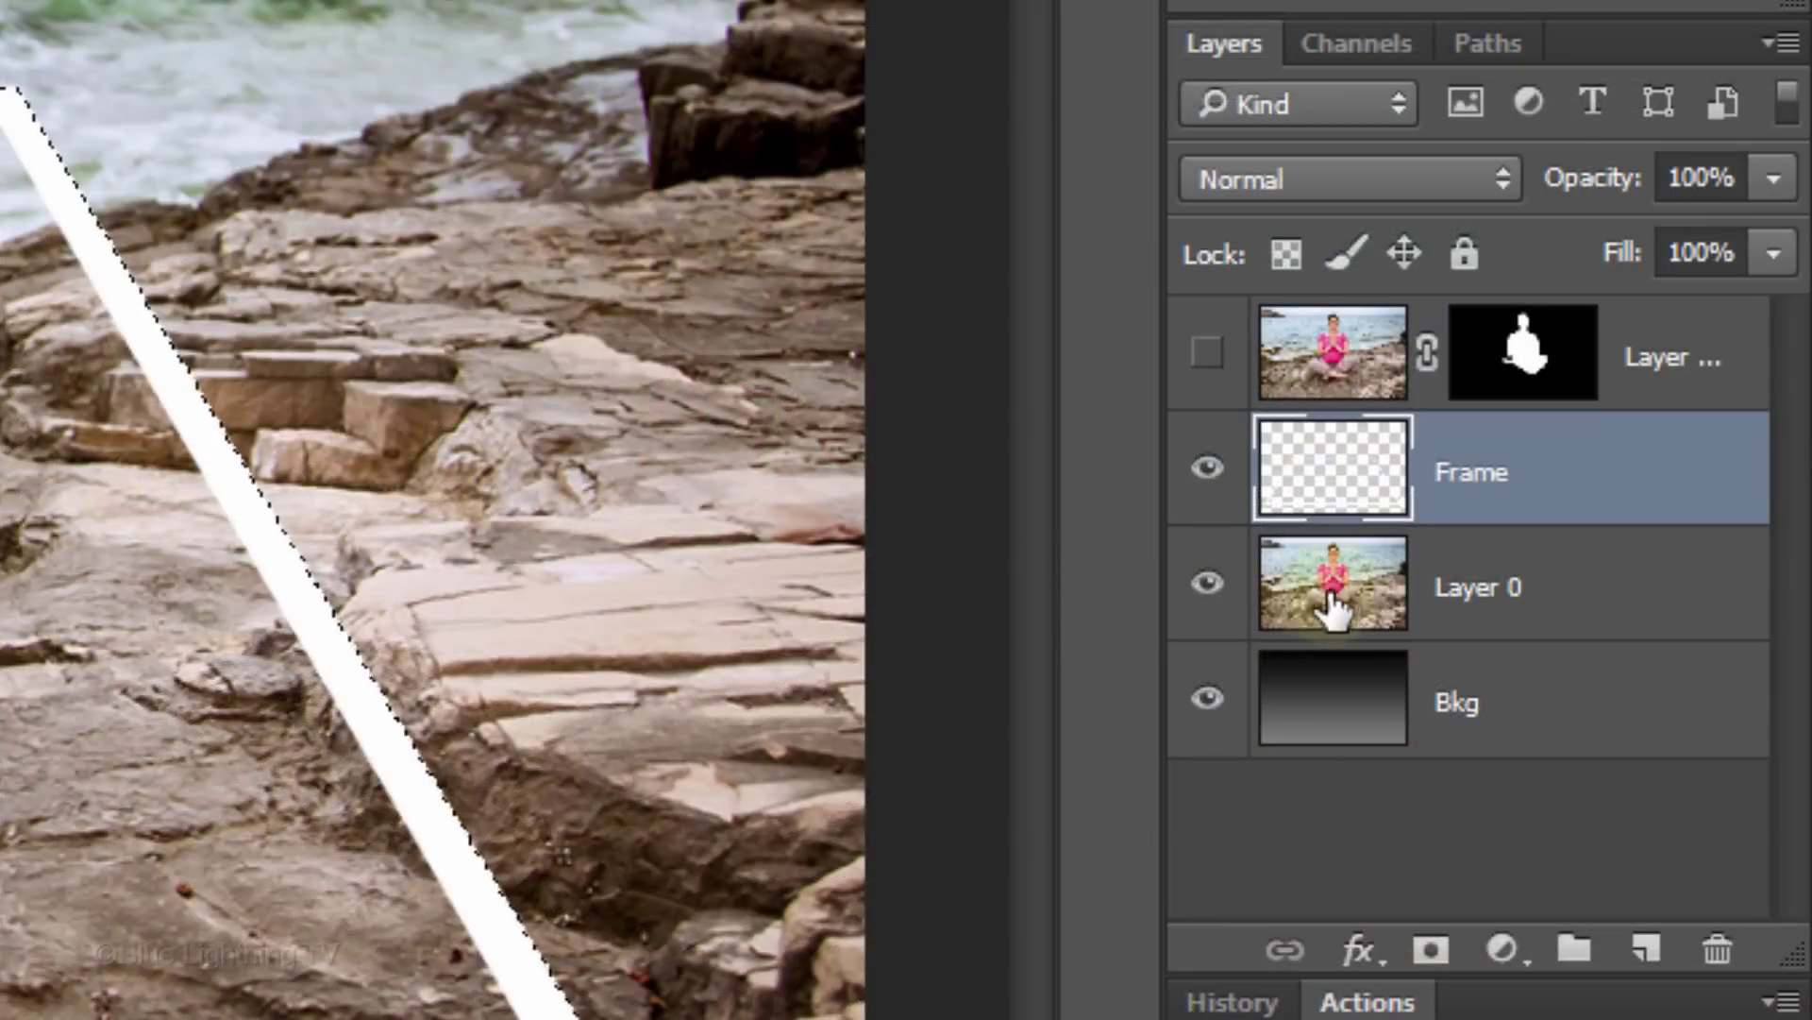
Mask Layer 0 to the trapezoid selection and turn the woman cutout layer back on
{"action": "left_click", "coordinate": [1340, 599]}
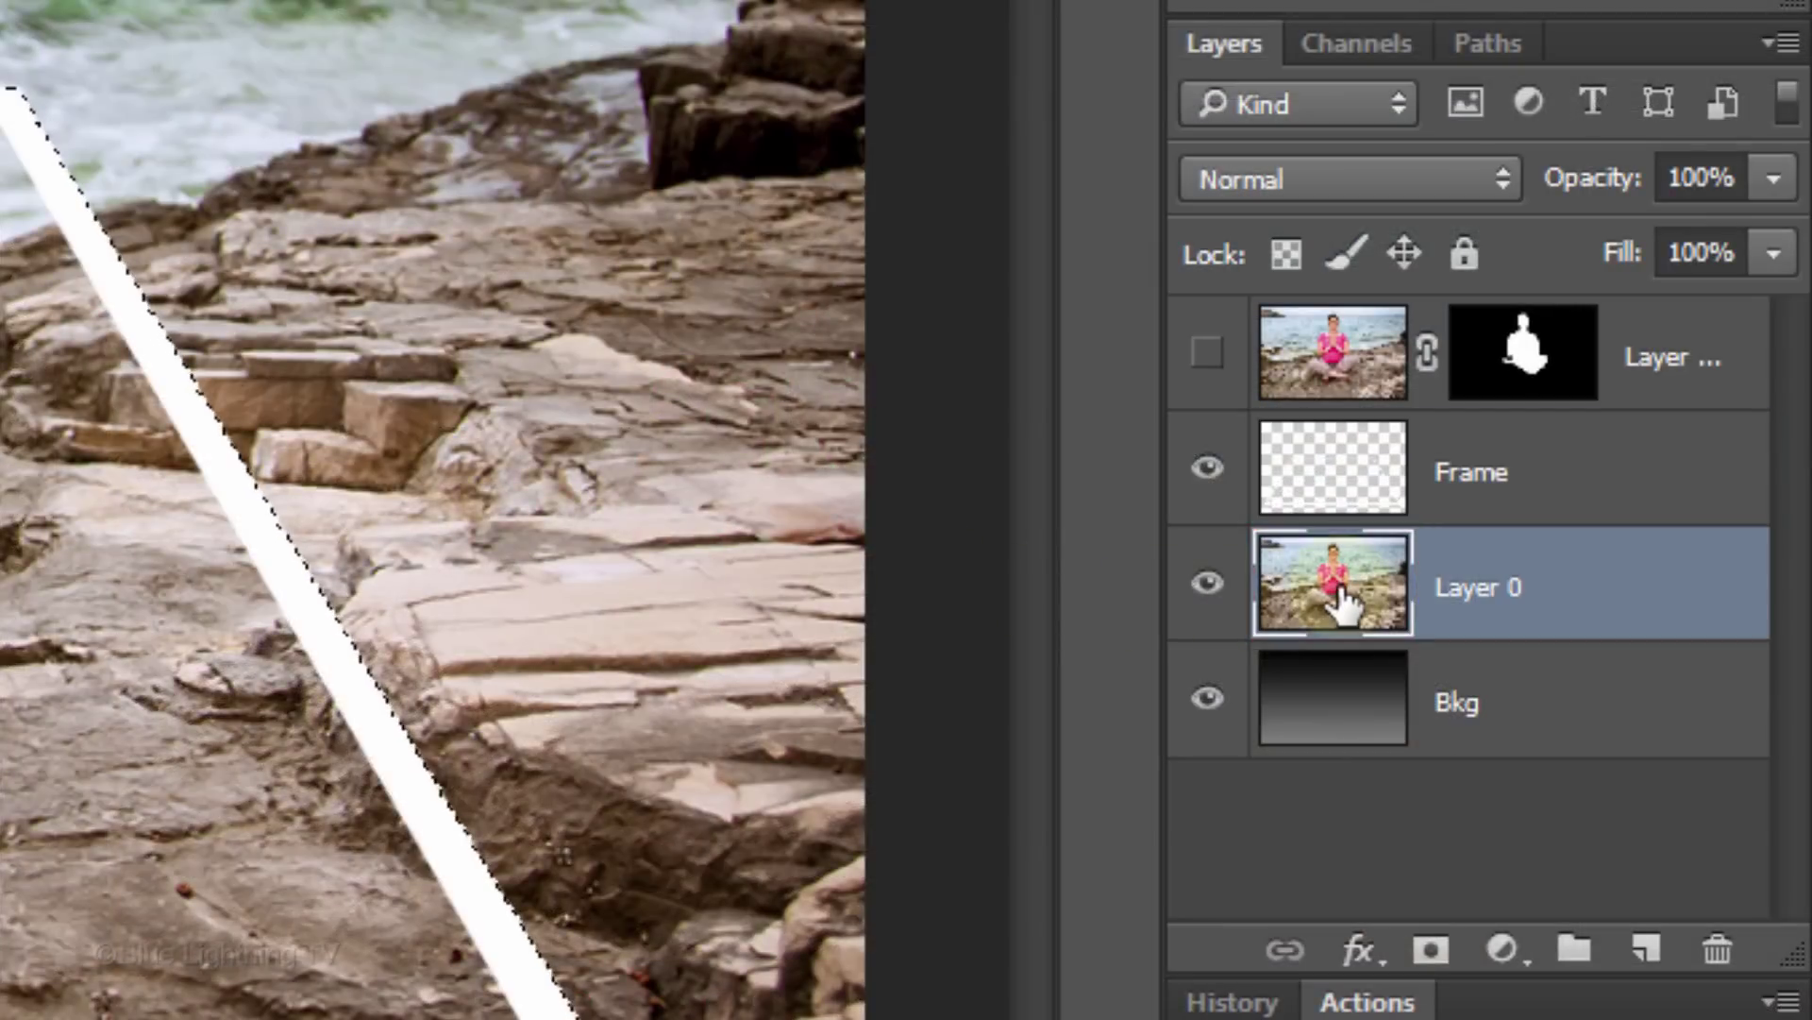
{"action": "left_click", "coordinate": [1431, 953]}
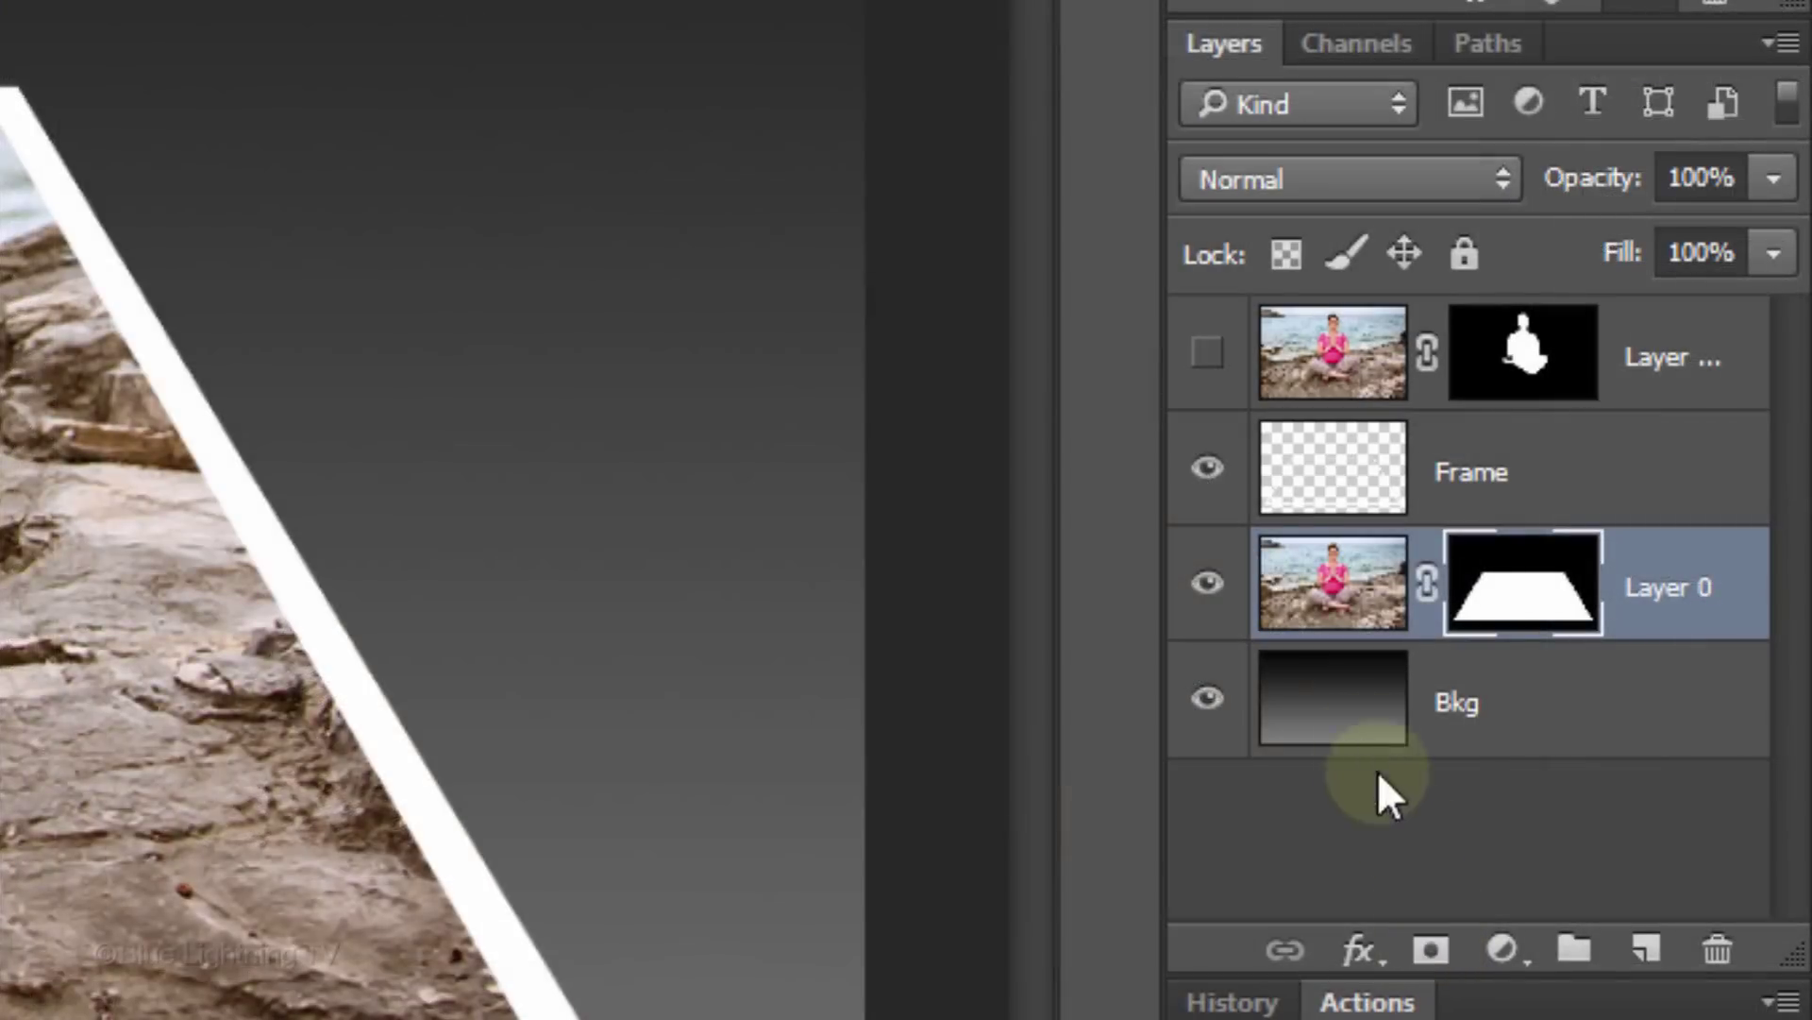
{"action": "left_click", "coordinate": [1208, 354]}
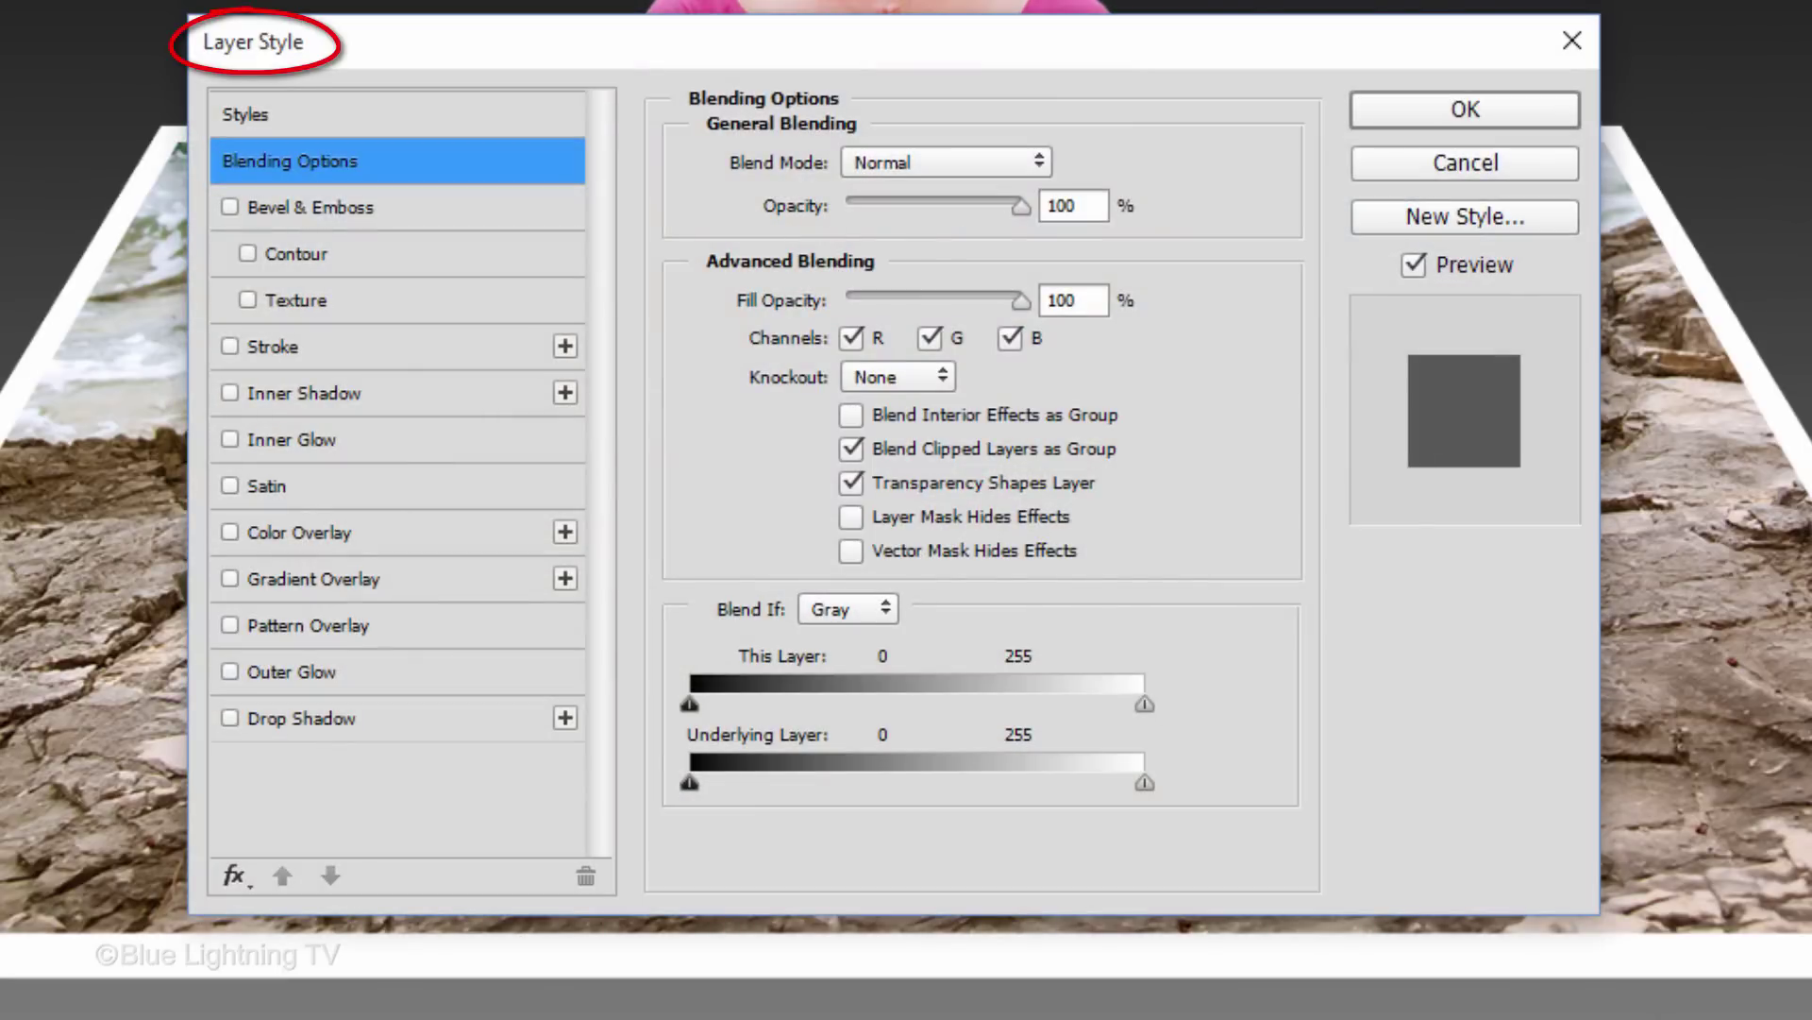
Enable Drop Shadow with 35% opacity, 90° angle, 6 px distance and 9 px size
{"action": "left_click", "coordinate": [427, 719]}
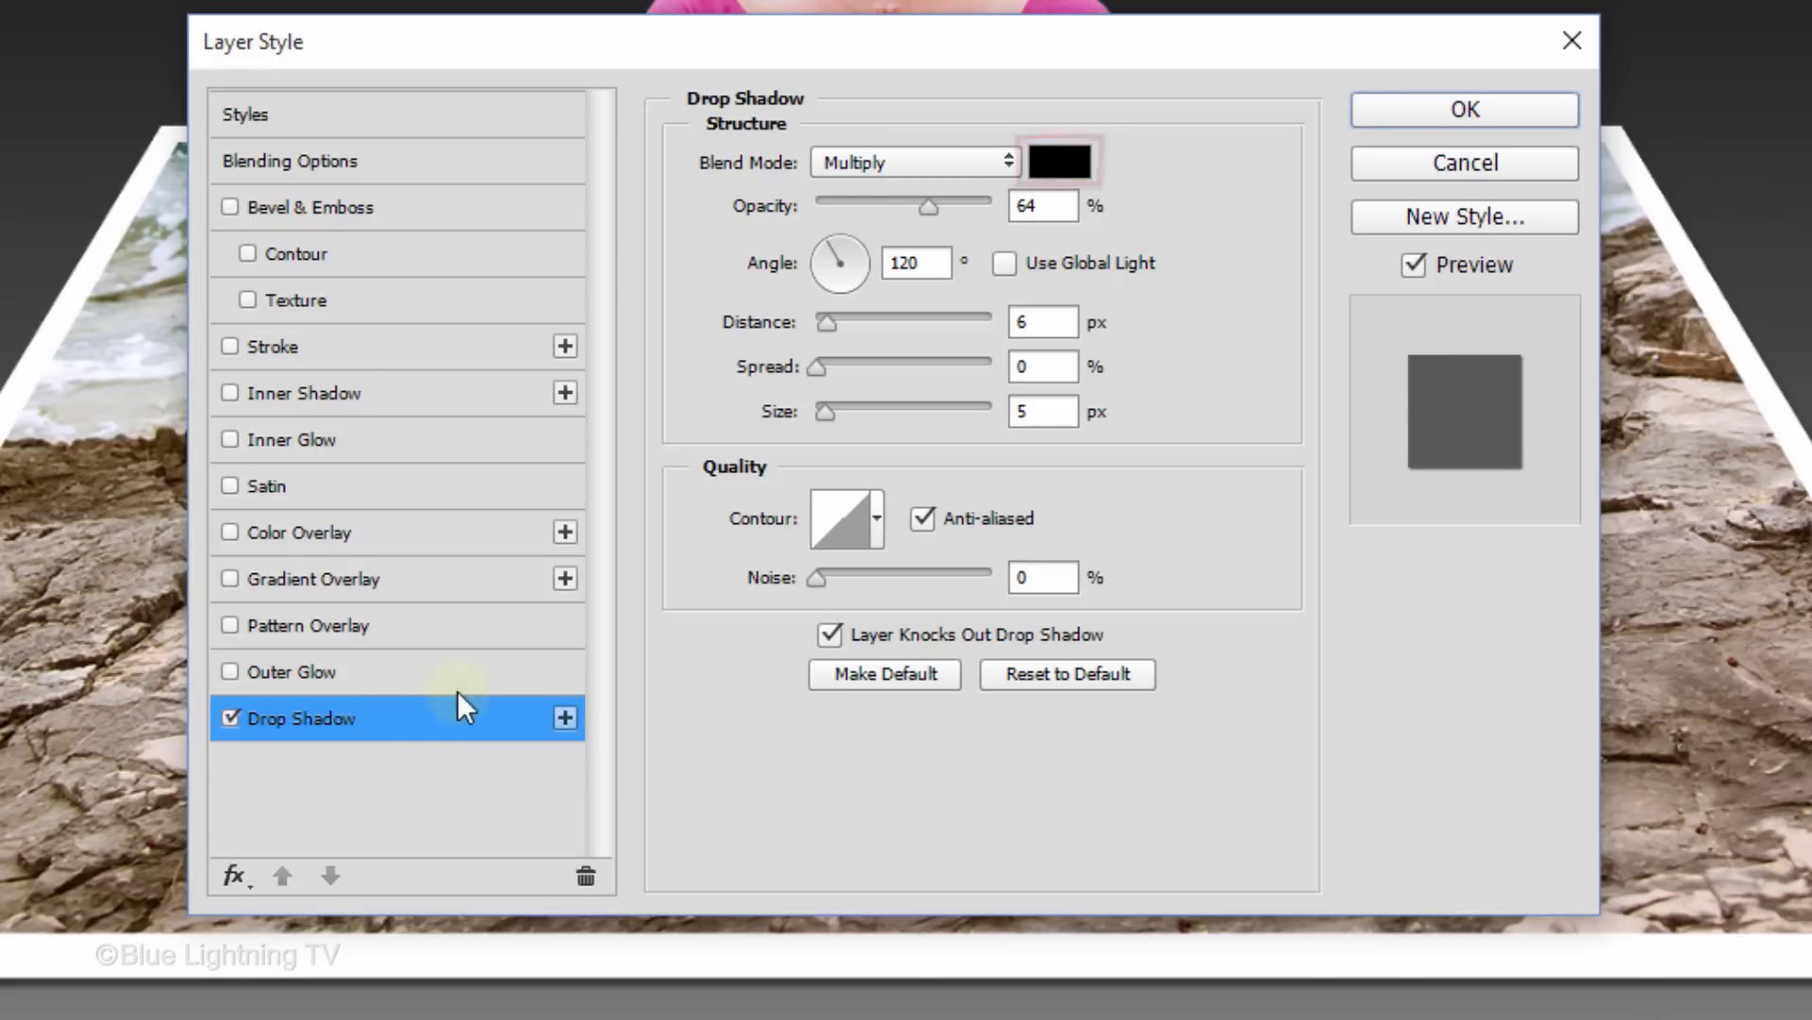
{"action": "left_click", "coordinate": [1047, 206]}
{"action": "key", "text": "BackSpace"}
{"action": "key", "text": "BackSpace"}
{"action": "type", "text": "35"}
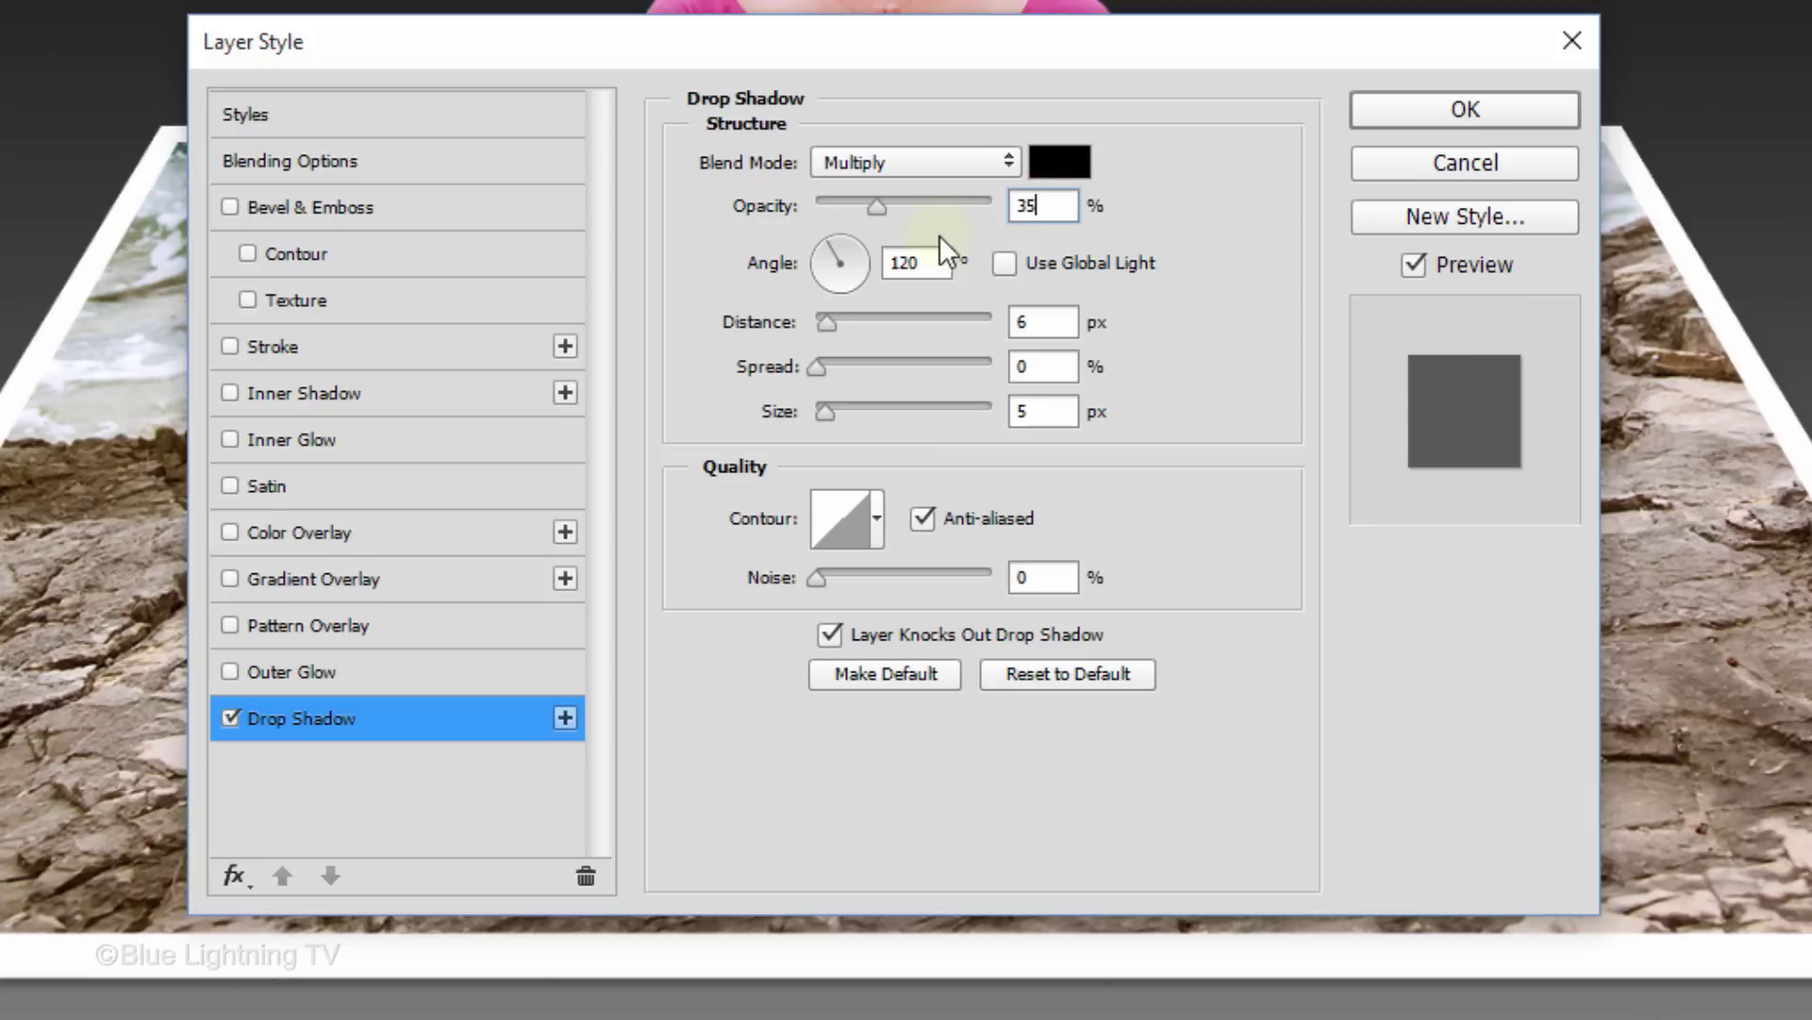
{"action": "left_click", "coordinate": [930, 262]}
{"action": "key", "text": "BackSpace"}
{"action": "key", "text": "BackSpace"}
{"action": "key", "text": "BackSpace"}
{"action": "type", "text": "90"}
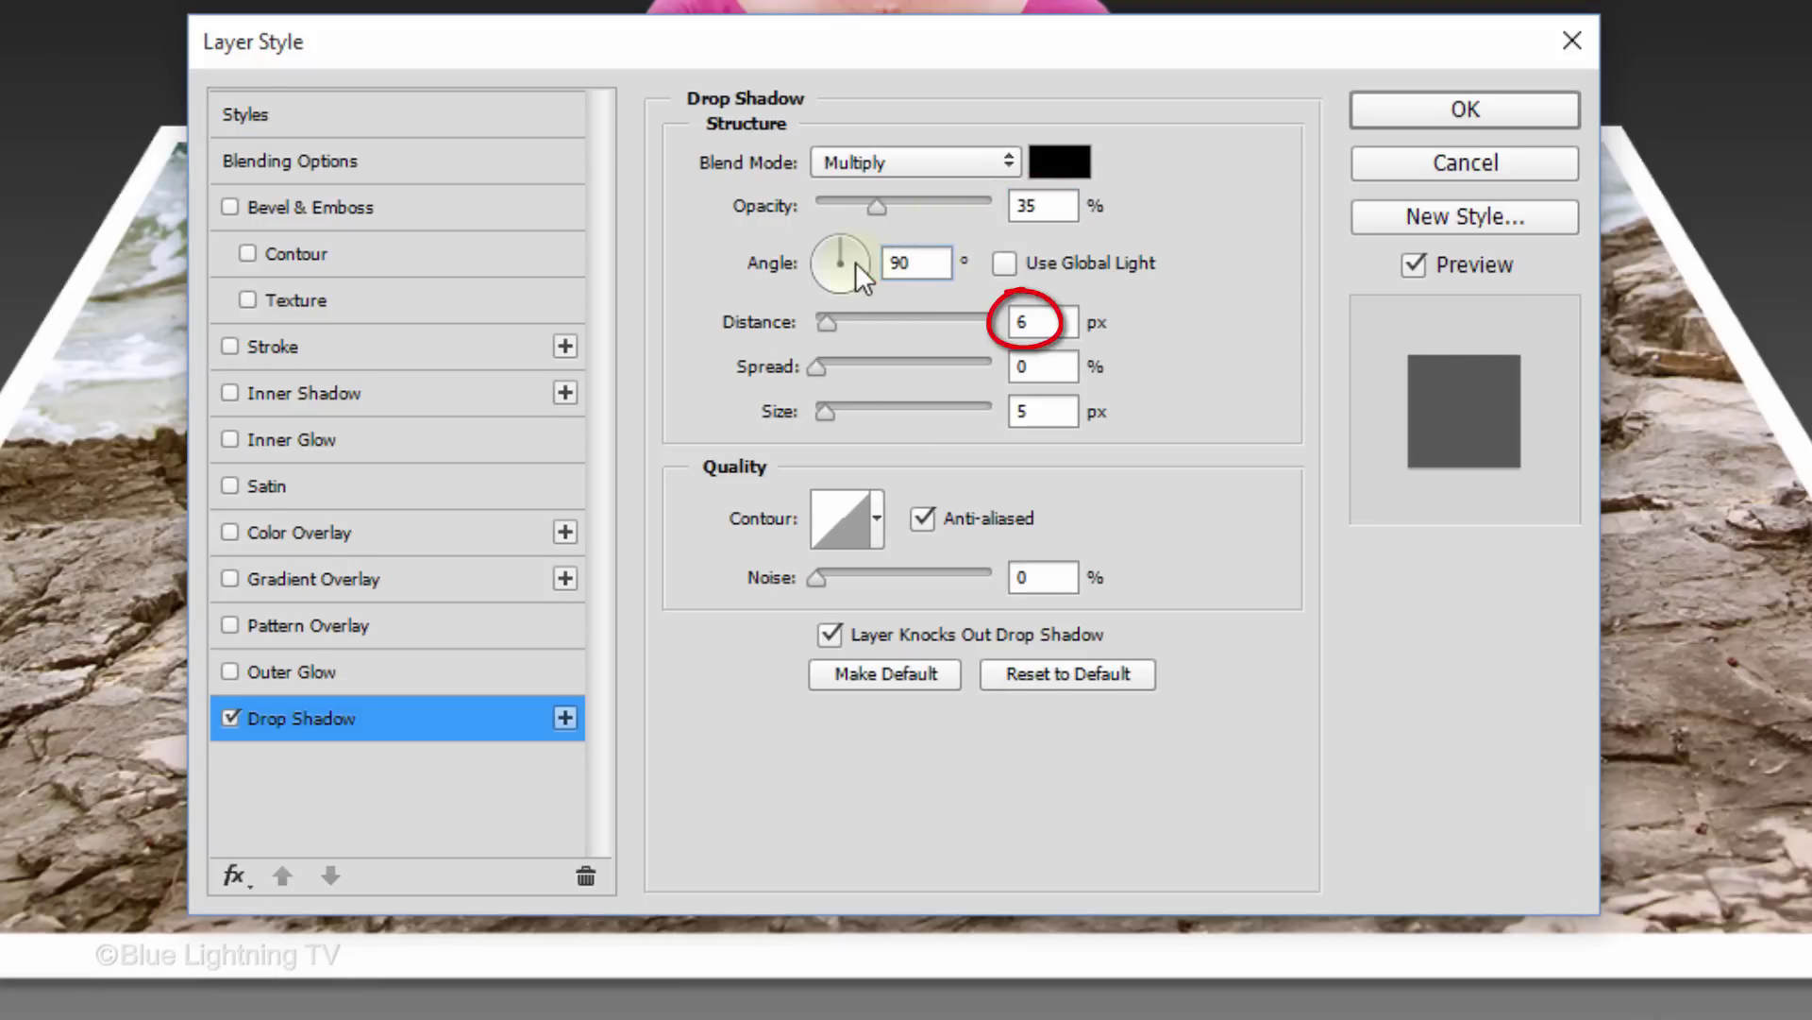
{"action": "left_click", "coordinate": [1053, 412]}
{"action": "key", "text": "BackSpace"}
{"action": "type", "text": "9"}
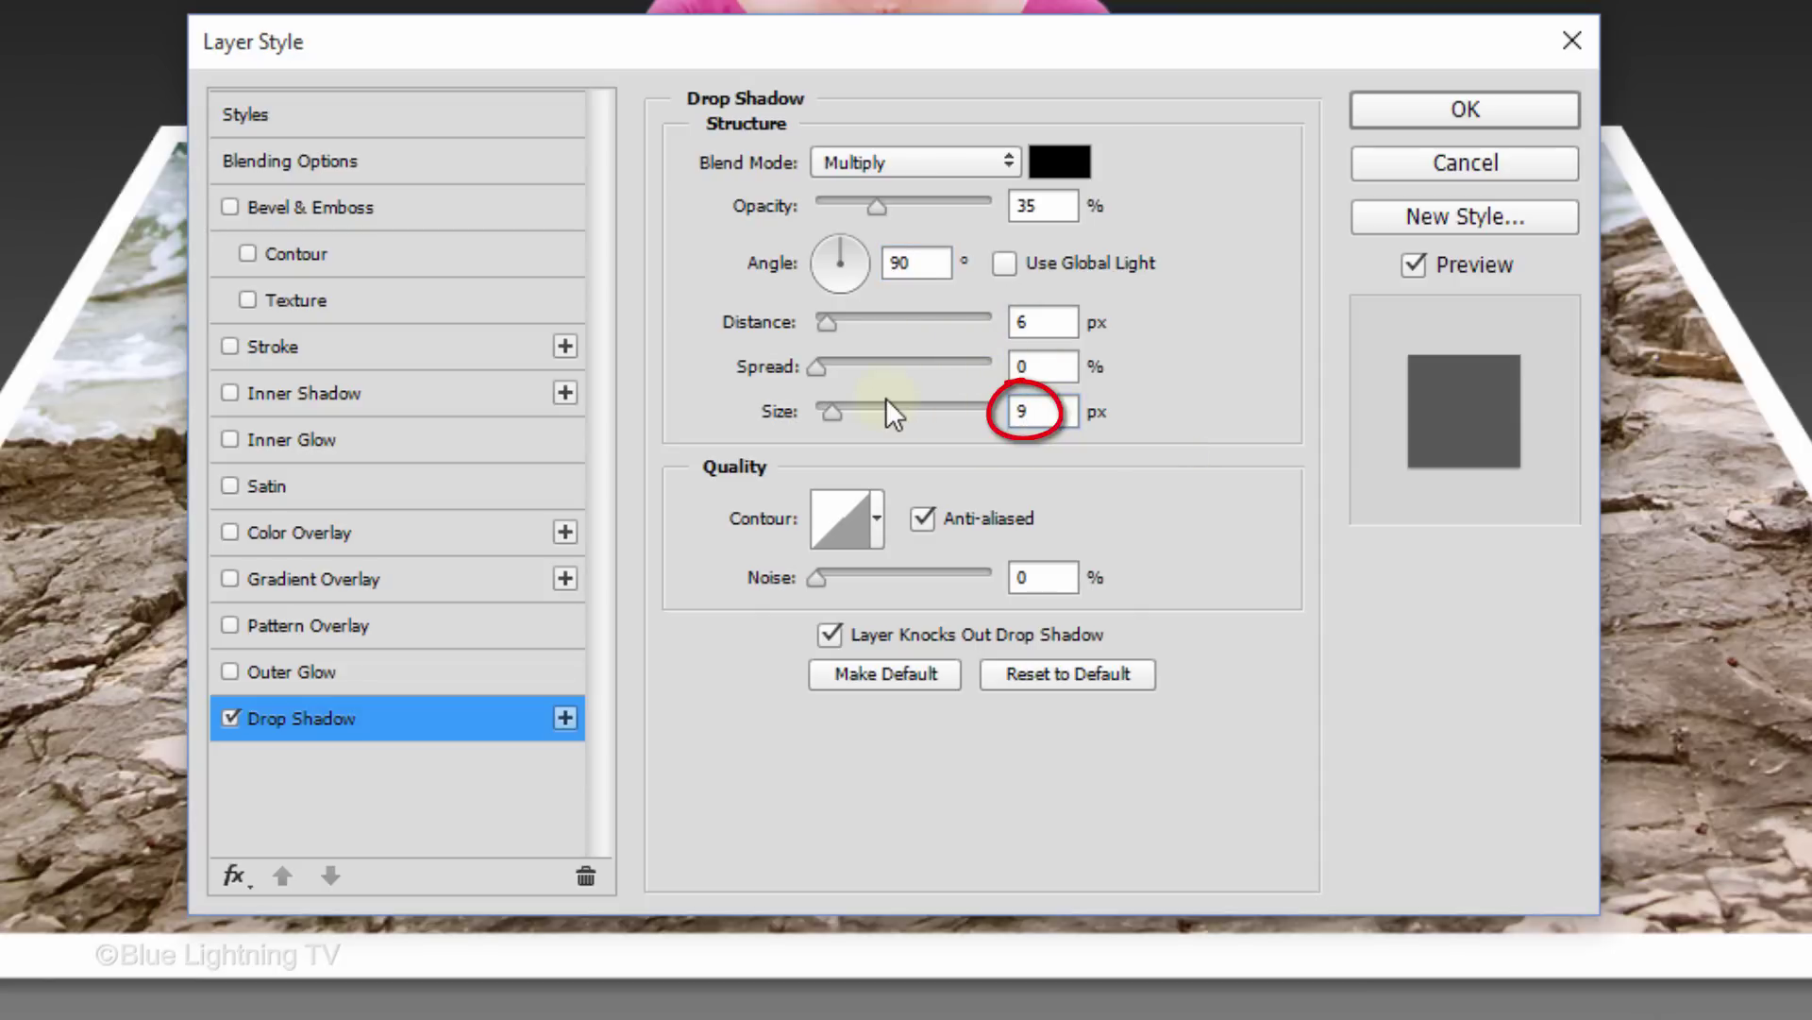